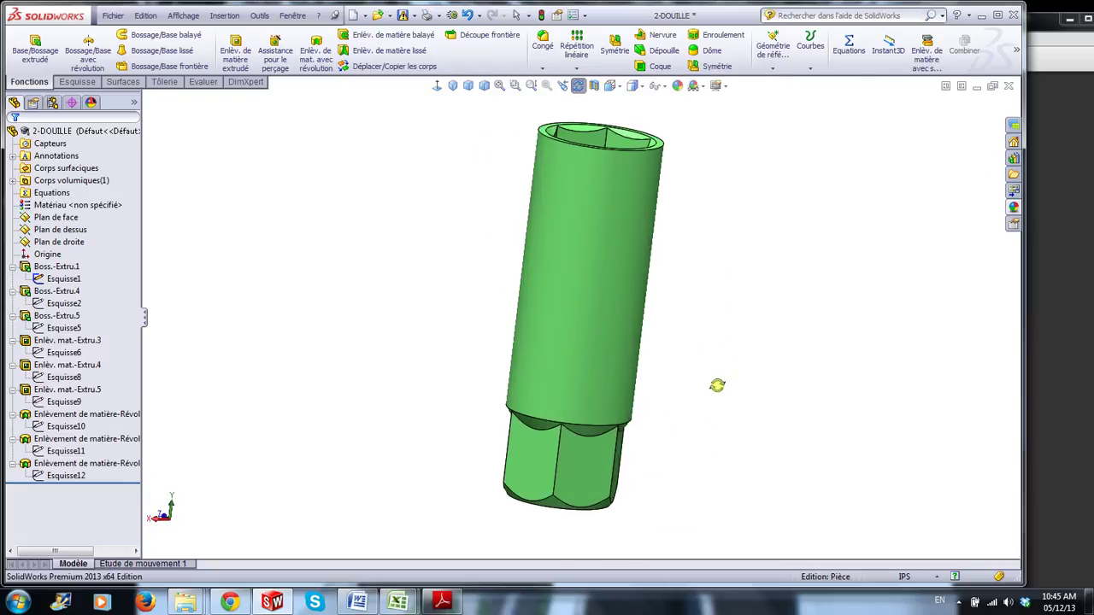
# Section the socket through Plan de face to examine its interior, and restore the full view
pyautogui.press('Escape')
pyautogui.click(594, 86)
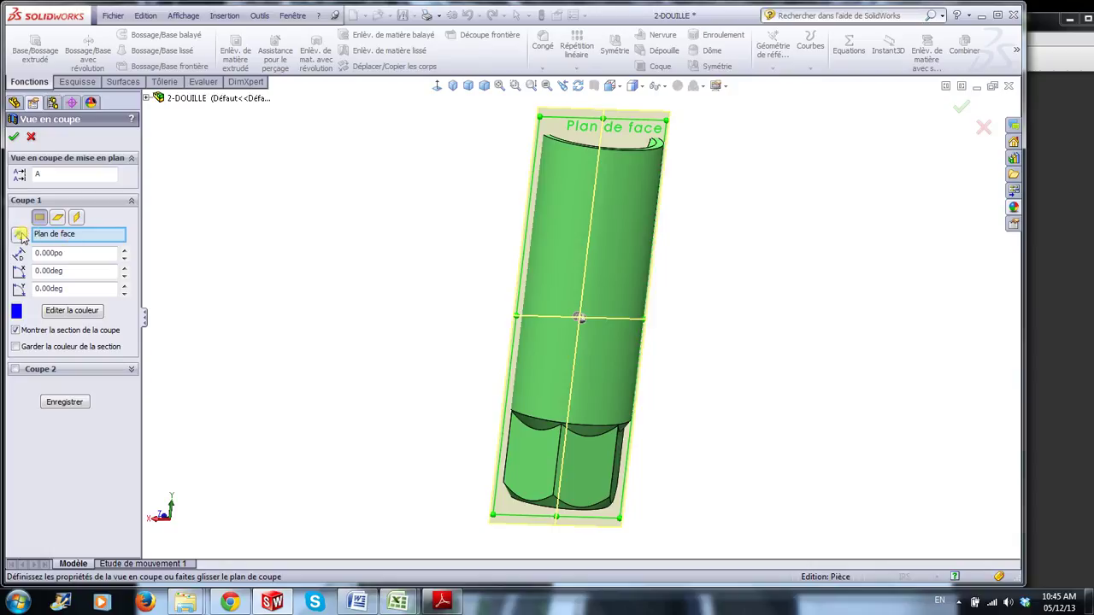
pyautogui.moveTo(334, 322); pyautogui.dragTo(402, 265, button='right')
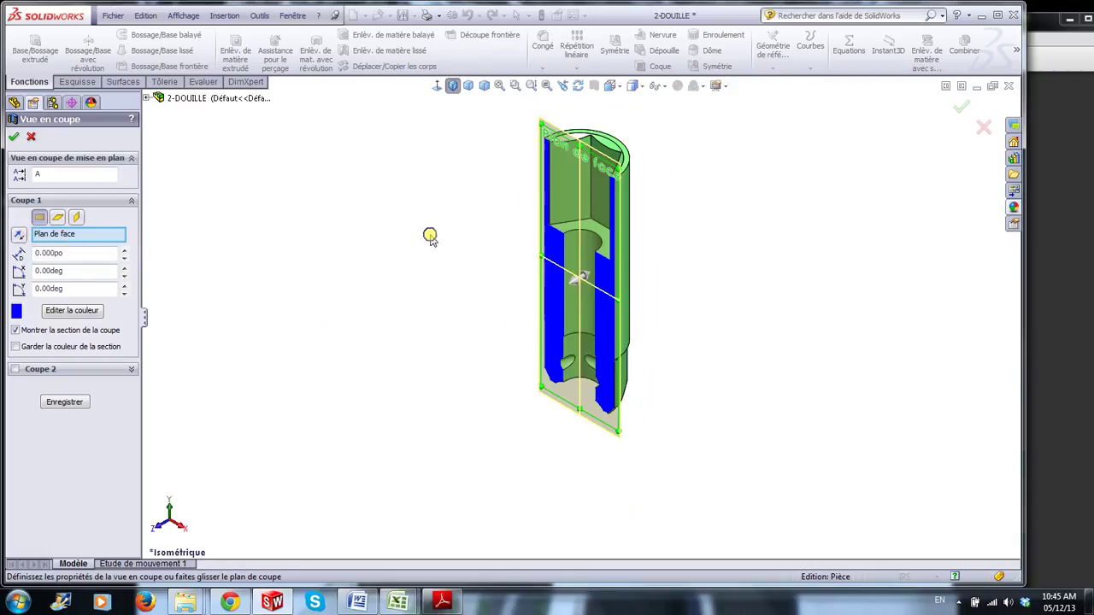
pyautogui.click(960, 118)
pyautogui.moveTo(749, 385); pyautogui.dragTo(792, 359, button='middle')
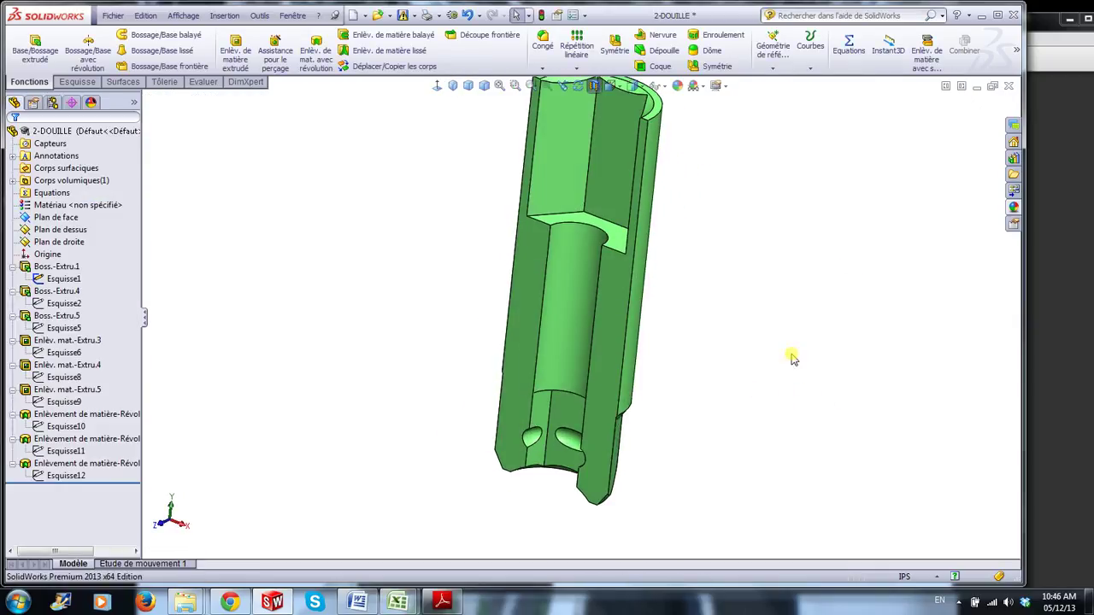
pyautogui.click(595, 86)
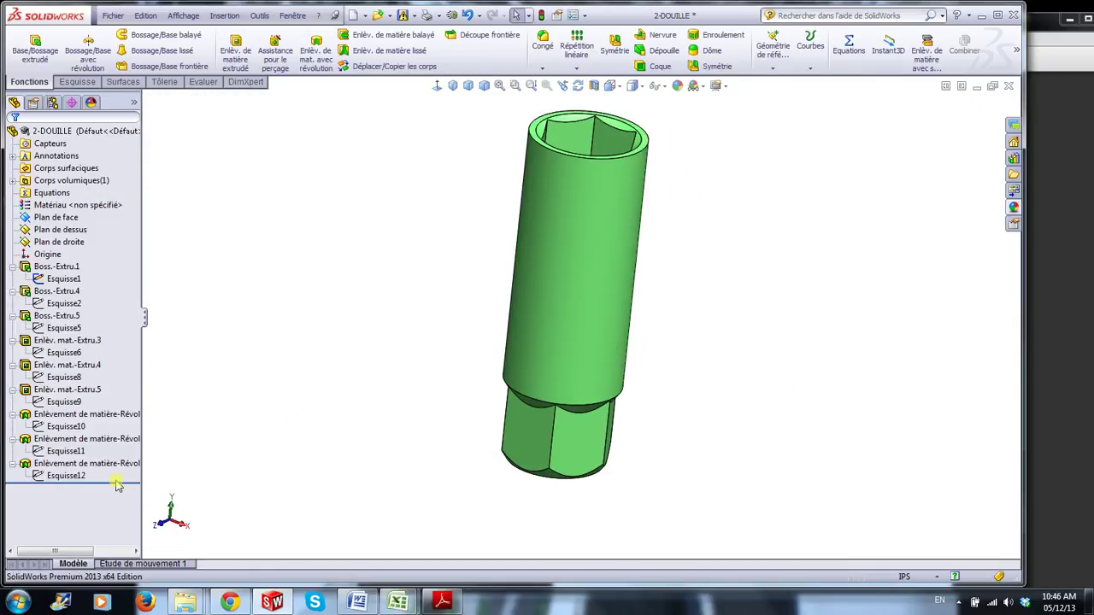
# Roll the feature history back to before the first feature, and forward to include only Boss.-Extru.1
pyautogui.moveTo(123, 481); pyautogui.dragTo(102, 257)
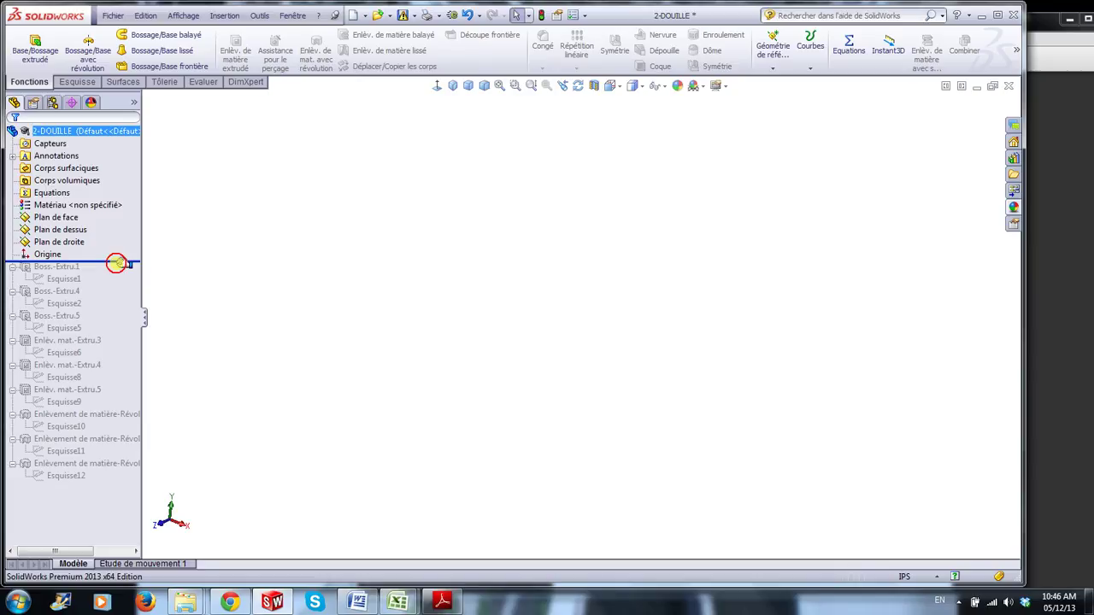
pyautogui.moveTo(124, 264); pyautogui.dragTo(124, 286)
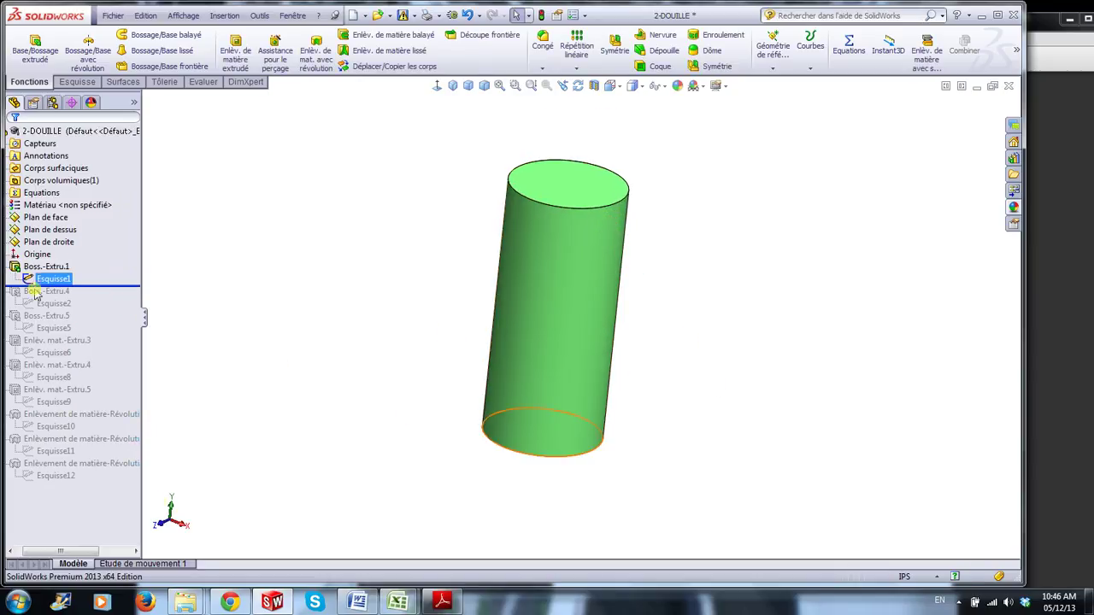
pyautogui.moveTo(86, 551); pyautogui.dragTo(80, 552)
# Open Esquisse1 of the base cylinder to review its dimensioned circle, and exit the sketch
pyautogui.click(73, 291)
pyautogui.click(63, 279)
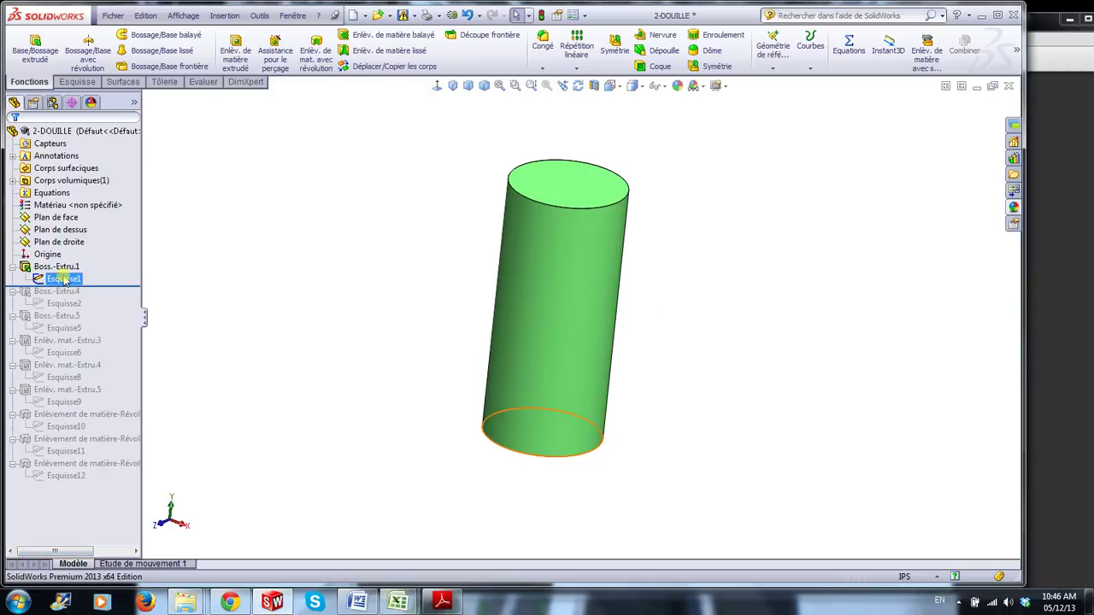
pyautogui.click(97, 237)
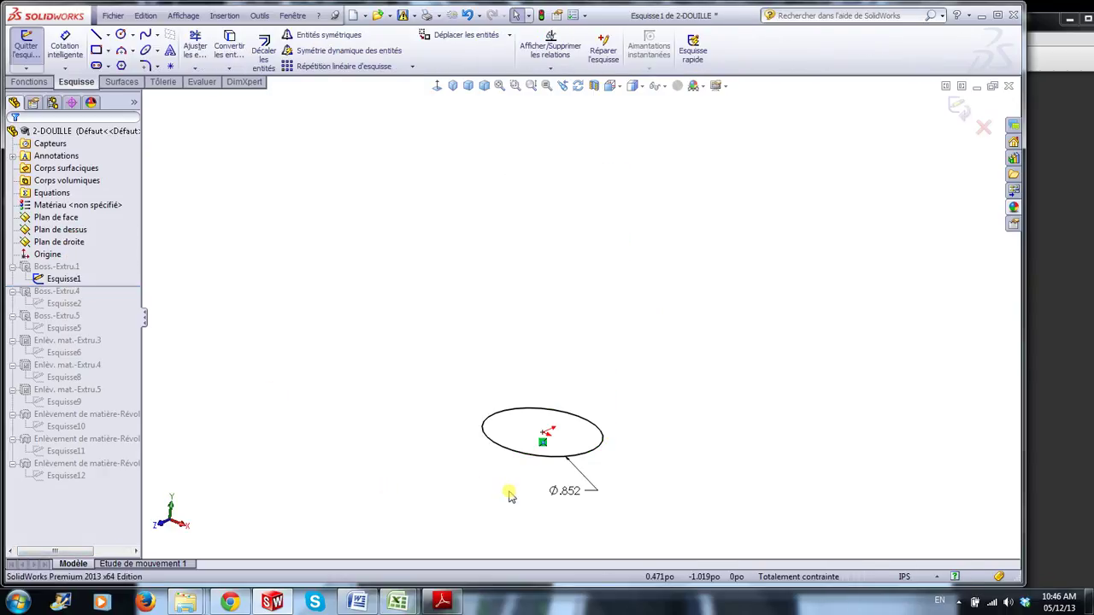
pyautogui.scroll(-3, 509, 496)
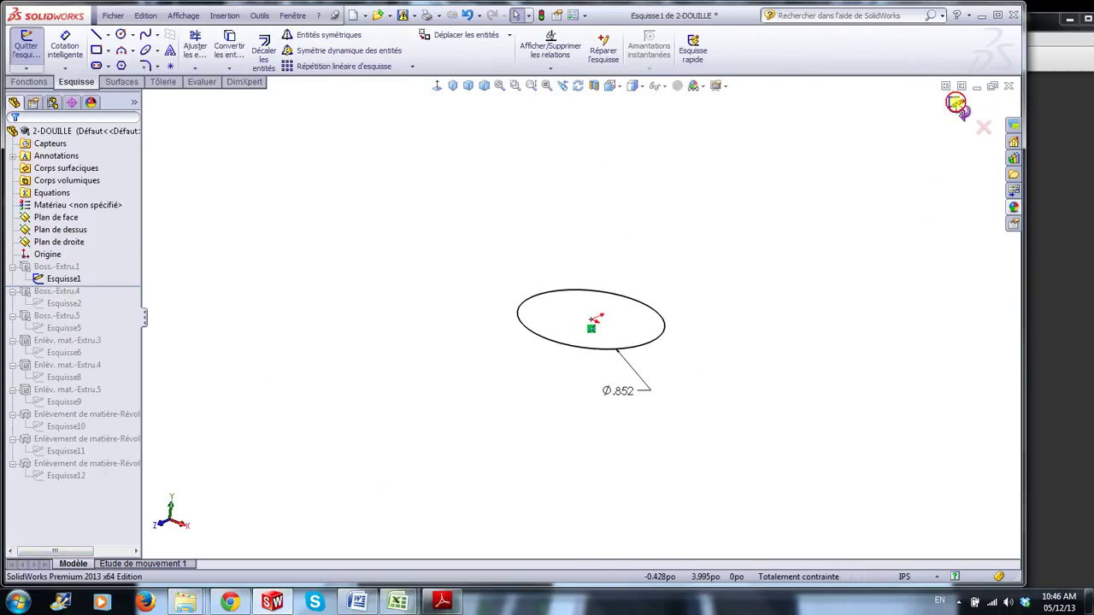
pyautogui.click(959, 107)
pyautogui.scroll(-2, 701, 216)
pyautogui.moveTo(674, 338); pyautogui.dragTo(681, 311, button='middle')
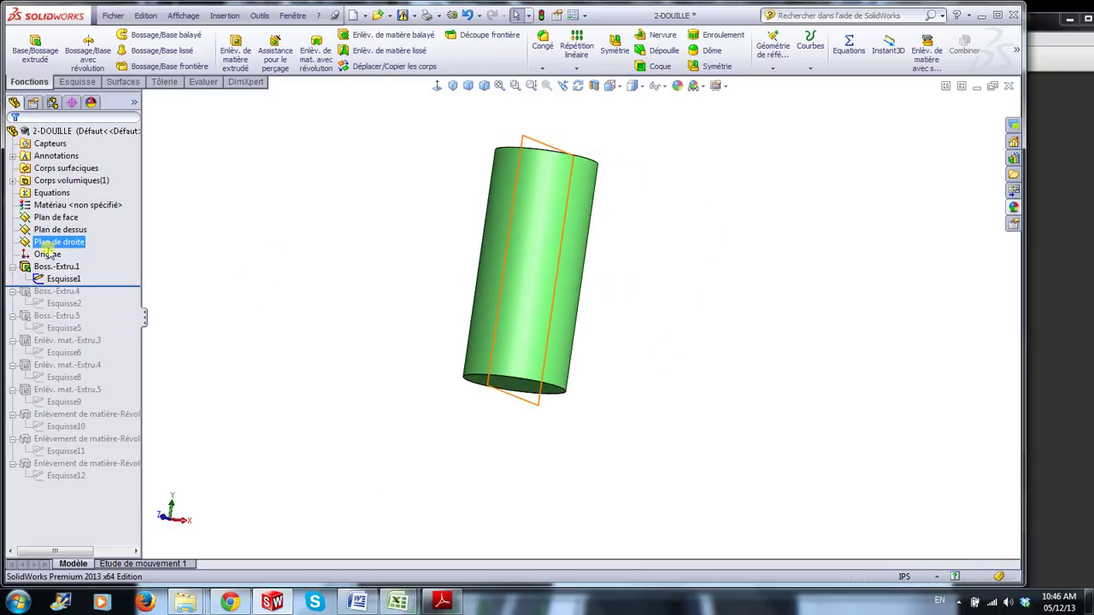
# Roll the history forward to include Boss.-Extru.4, and review its dimensioned hexagon in Esquisse2
pyautogui.moveTo(103, 288); pyautogui.dragTo(108, 313)
pyautogui.moveTo(321, 412); pyautogui.dragTo(344, 338, button='middle')
pyautogui.click(67, 304)
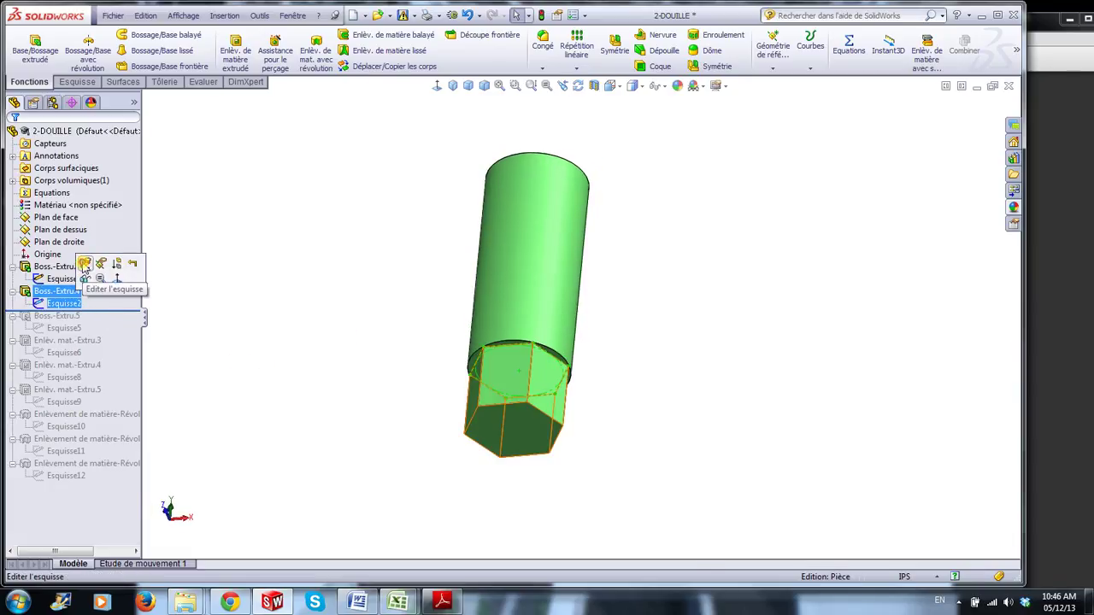
pyautogui.click(85, 279)
pyautogui.scroll(-3, 566, 369)
pyautogui.scroll(-2, 566, 370)
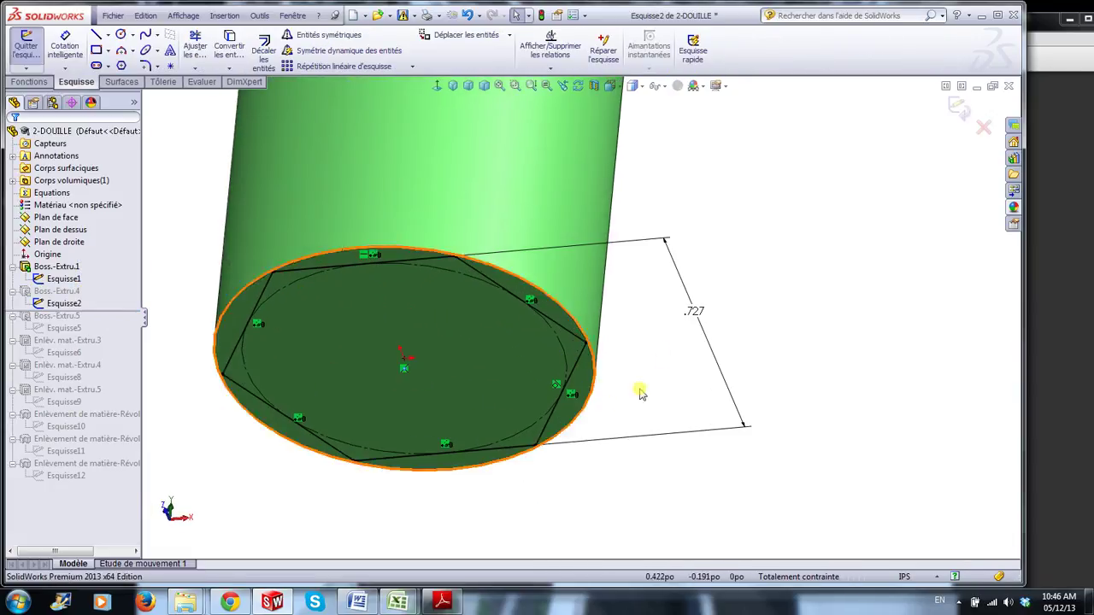
pyautogui.click(958, 108)
pyautogui.scroll(3, 795, 359)
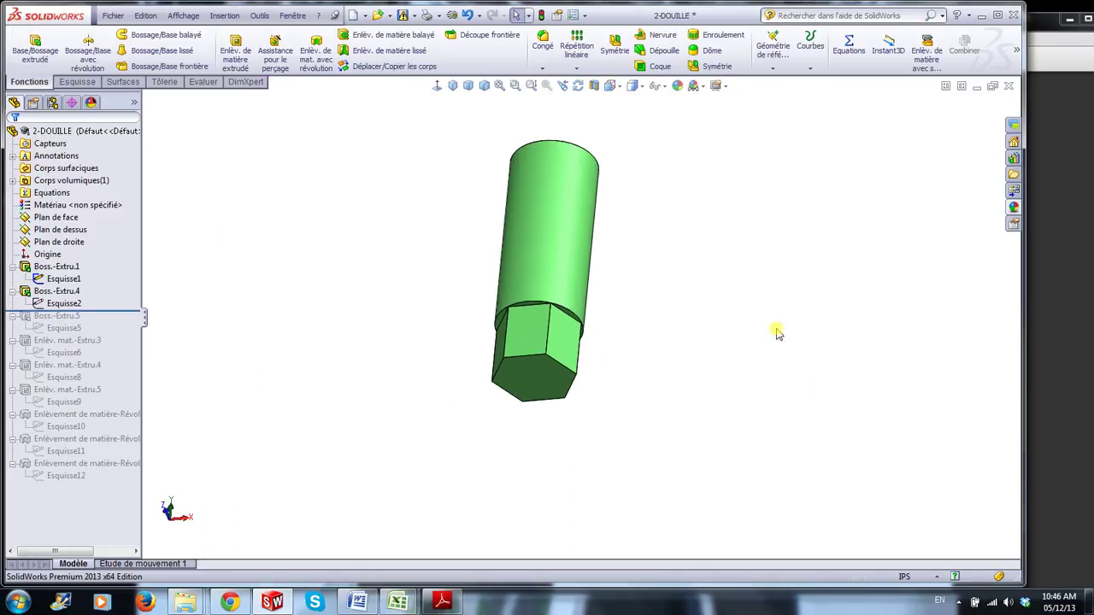
pyautogui.moveTo(777, 330); pyautogui.dragTo(756, 368, button='middle')
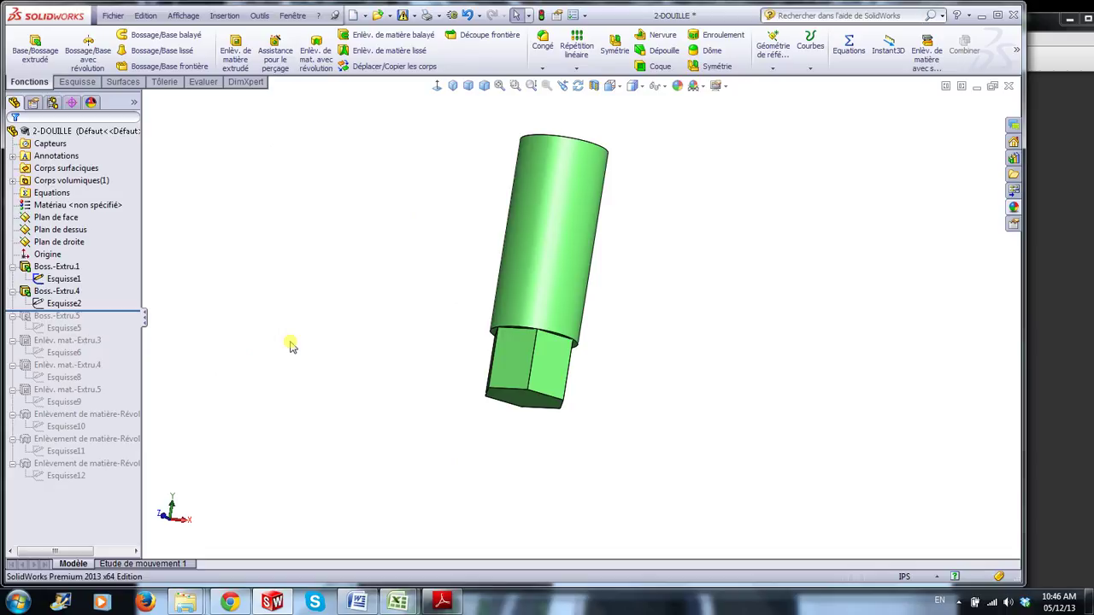
pyautogui.scroll(-2, 623, 292)
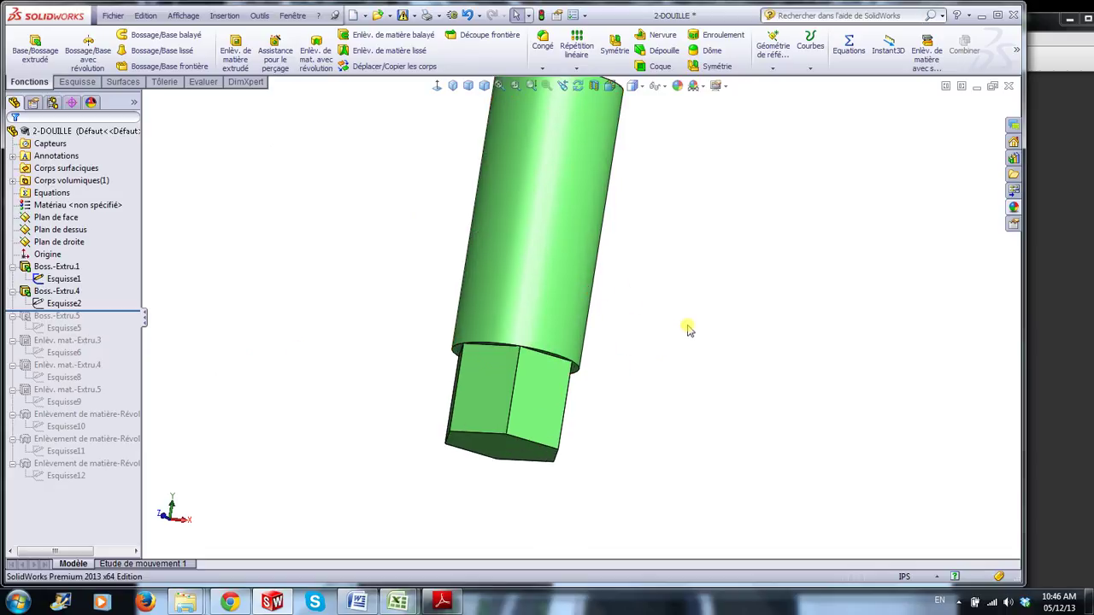
pyautogui.moveTo(697, 299); pyautogui.dragTo(1043, 292, button='middle')
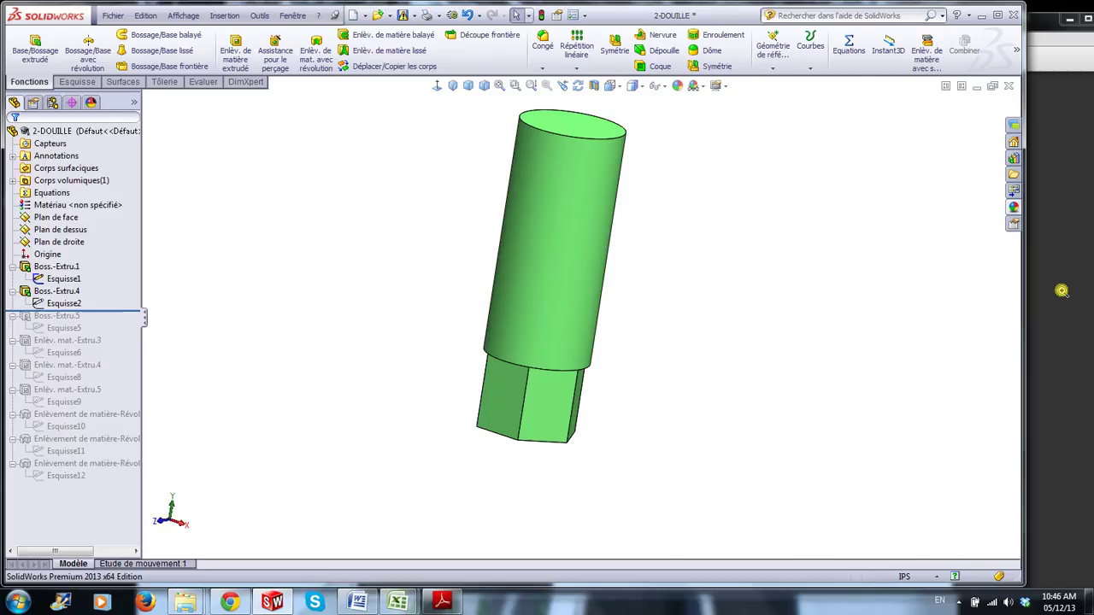
# Switch to Adobe Reader, examine section A-A of 2-DOUILLE.pdf up close, and restore the previous view
pyautogui.hotkey('alt', 'Tab')
pyautogui.scroll(-3, 836, 458)
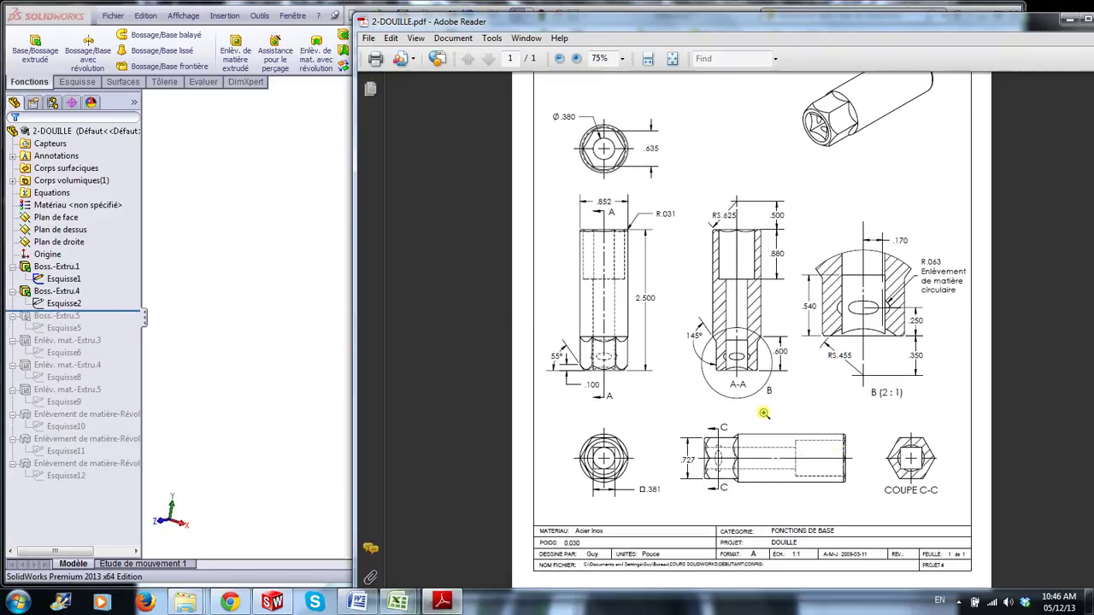
pyautogui.moveTo(680, 283); pyautogui.dragTo(831, 432)
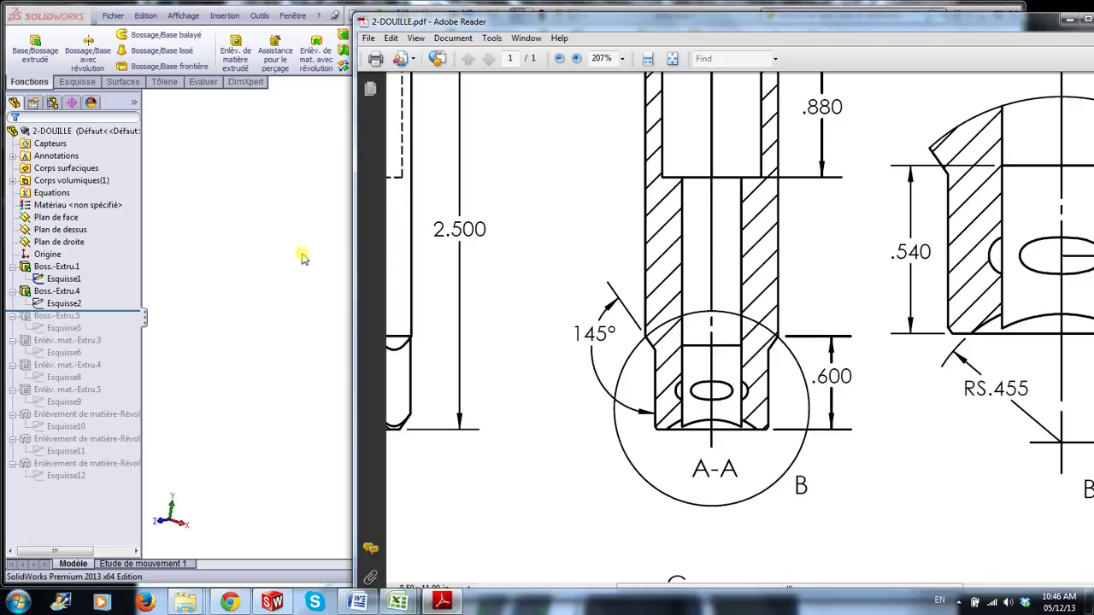
pyautogui.rightClick(592, 279)
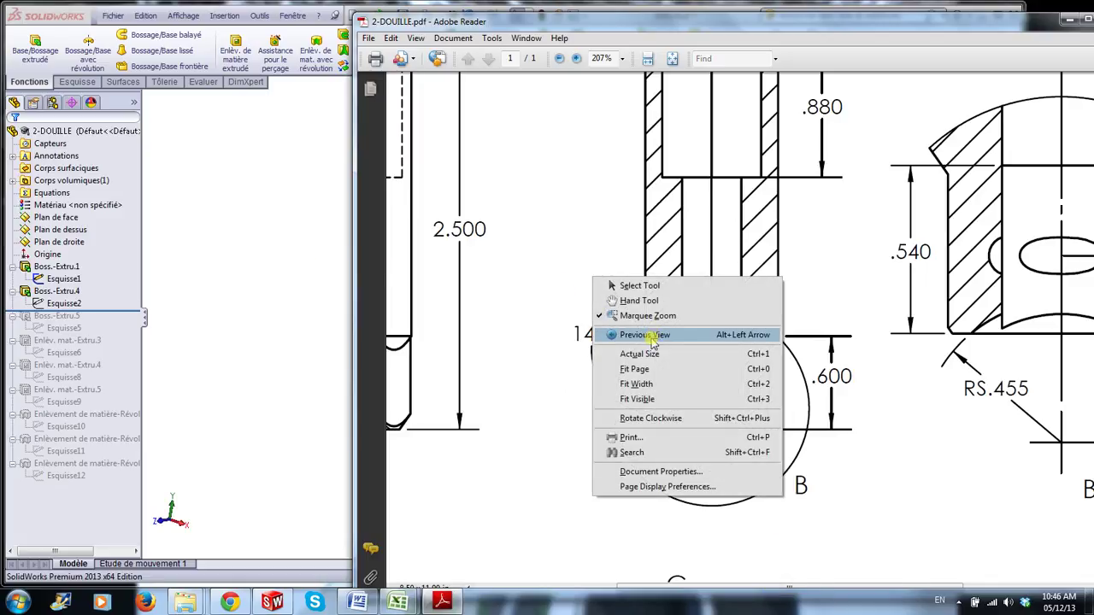
pyautogui.click(648, 335)
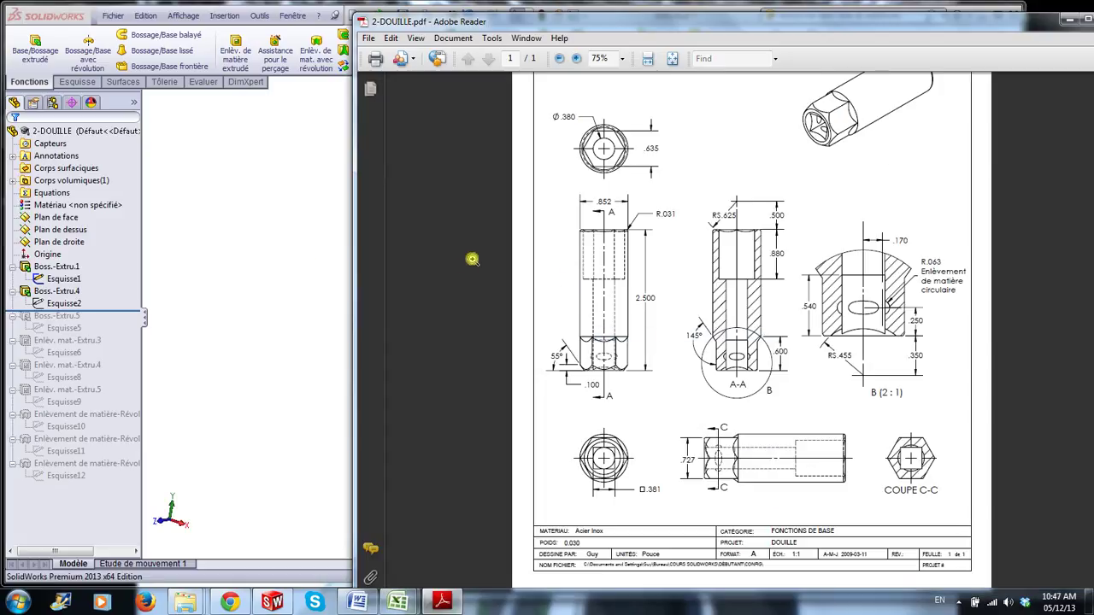
# Return to SolidWorks, roll the history forward to include Boss.-Extru.5, and inspect its tapered transition above the hexagon
pyautogui.click(224, 307)
pyautogui.moveTo(629, 471); pyautogui.dragTo(632, 412, button='middle')
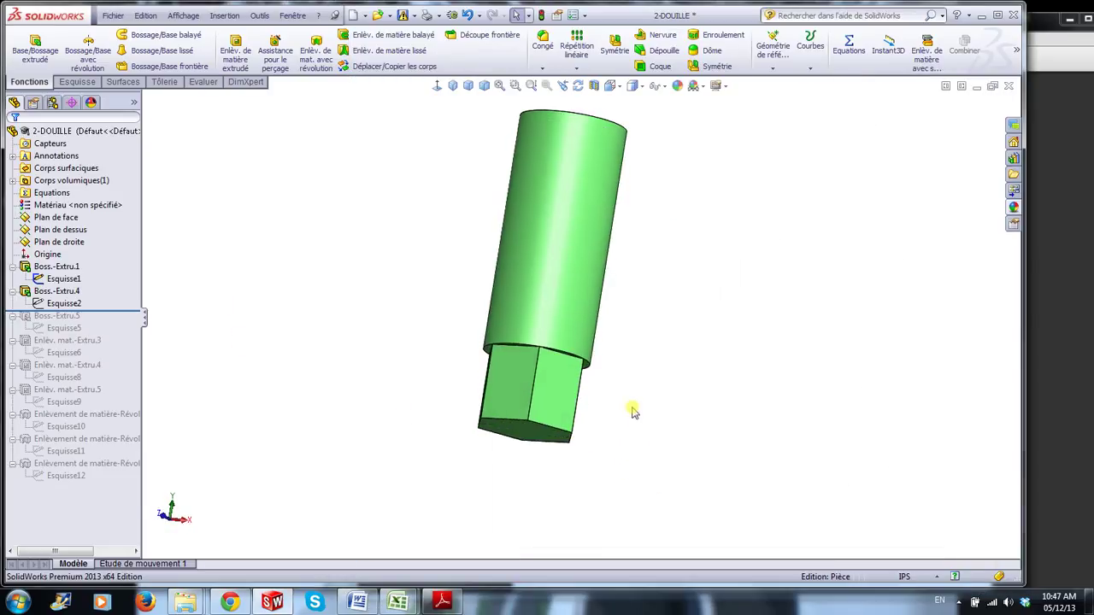
pyautogui.moveTo(129, 312); pyautogui.dragTo(129, 335)
pyautogui.scroll(-5, 513, 313)
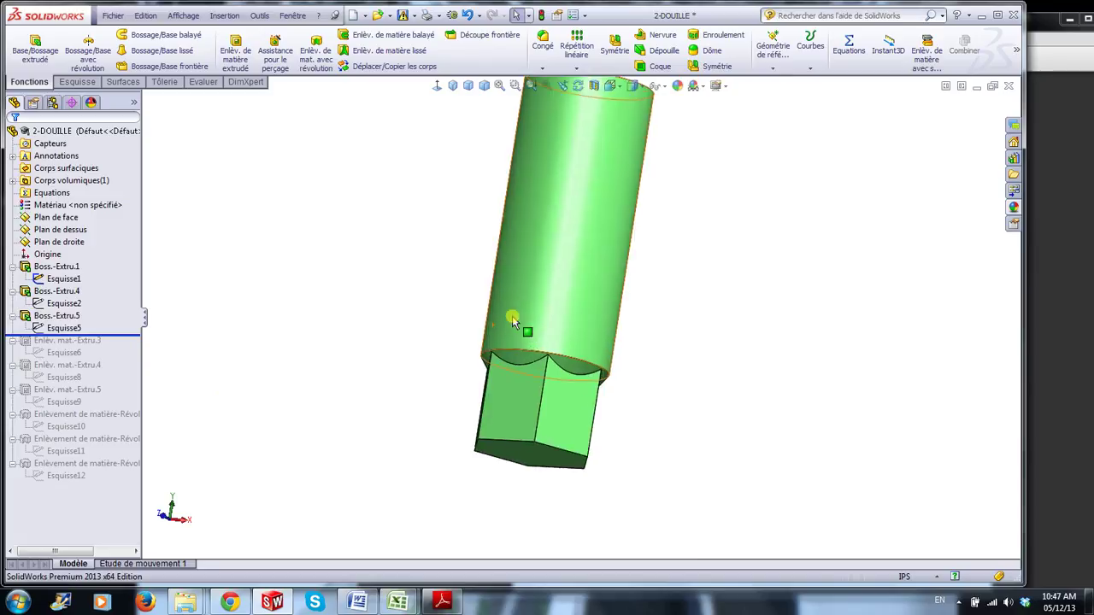
pyautogui.click(56, 316)
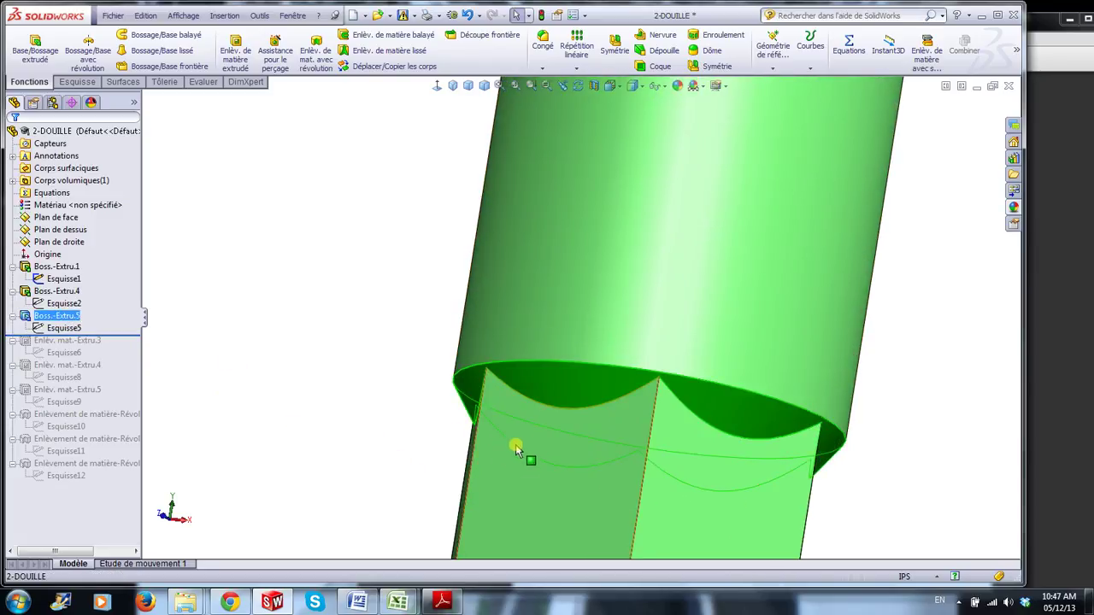
pyautogui.scroll(4, 516, 448)
pyautogui.scroll(-3, 663, 393)
pyautogui.moveTo(779, 370); pyautogui.dragTo(782, 406, button='middle')
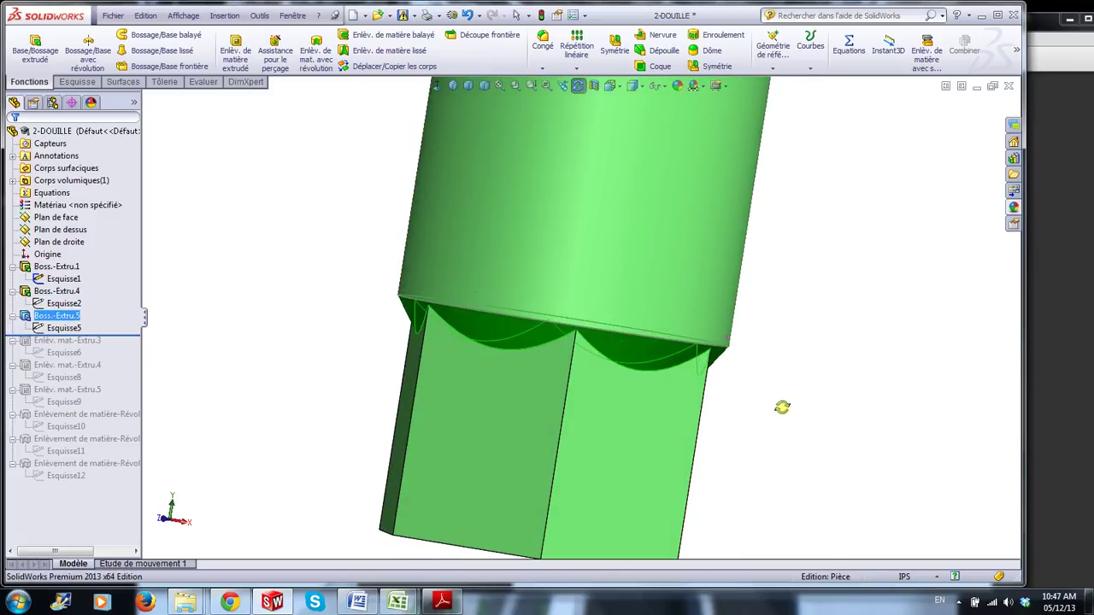
pyautogui.click(787, 408)
pyautogui.moveTo(249, 386); pyautogui.dragTo(256, 350, button='middle')
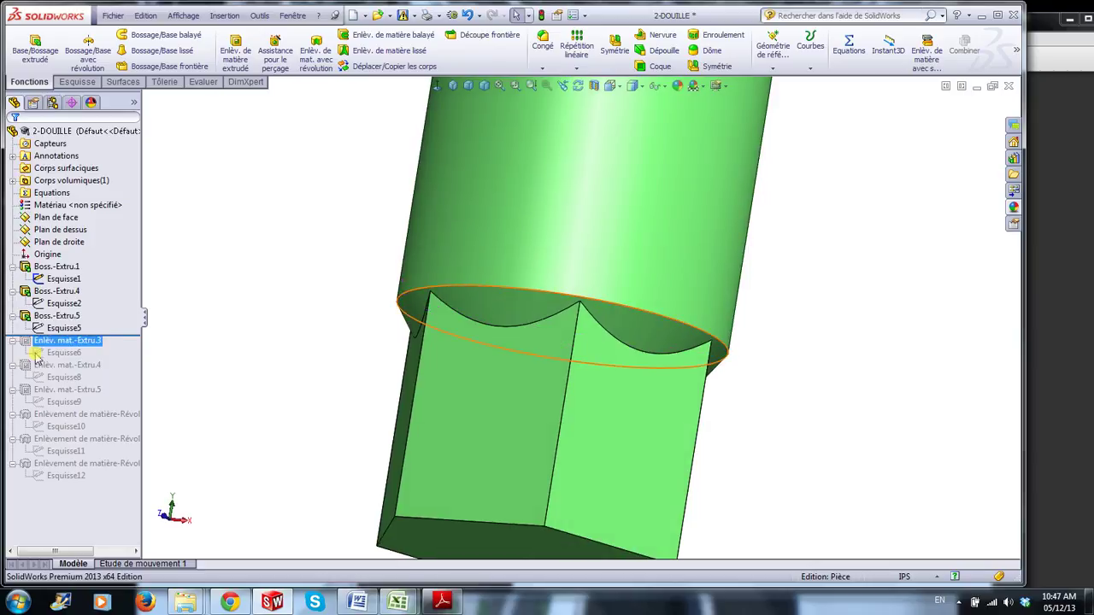
# Open Esquisse5 to review the circle behind the tapered extrusion, and exit the sketch
pyautogui.click(69, 329)
pyautogui.click(78, 295)
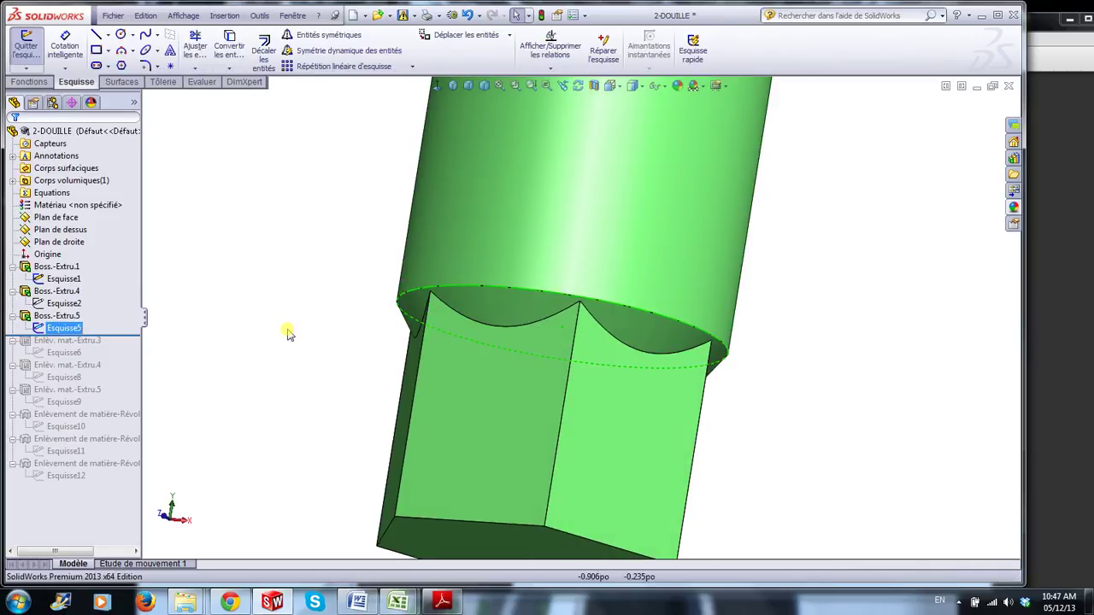
pyautogui.moveTo(716, 405); pyautogui.dragTo(758, 362, button='middle')
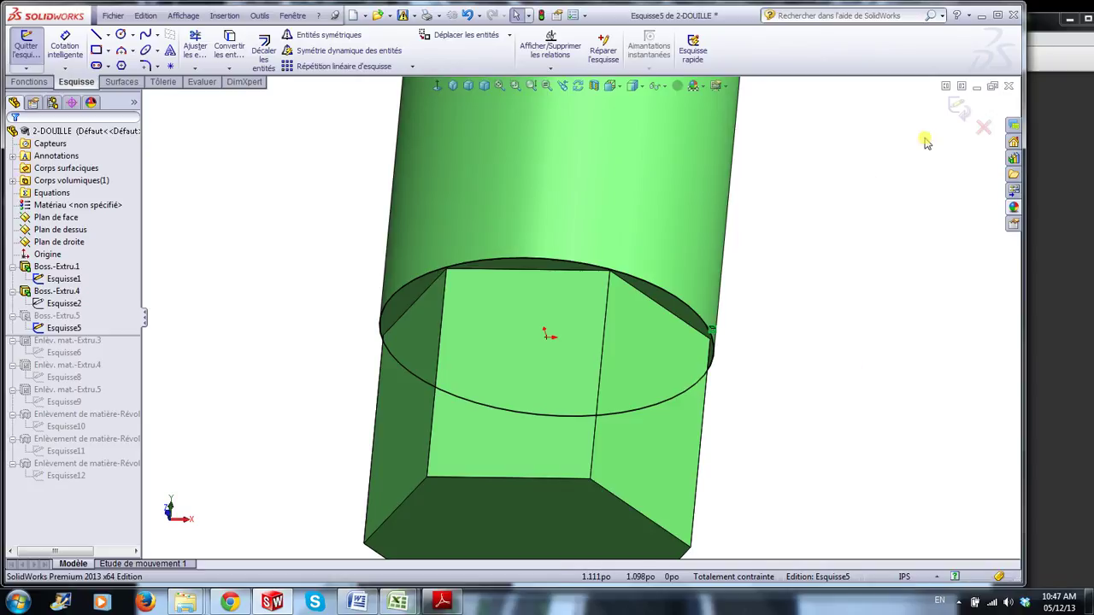
pyautogui.click(959, 110)
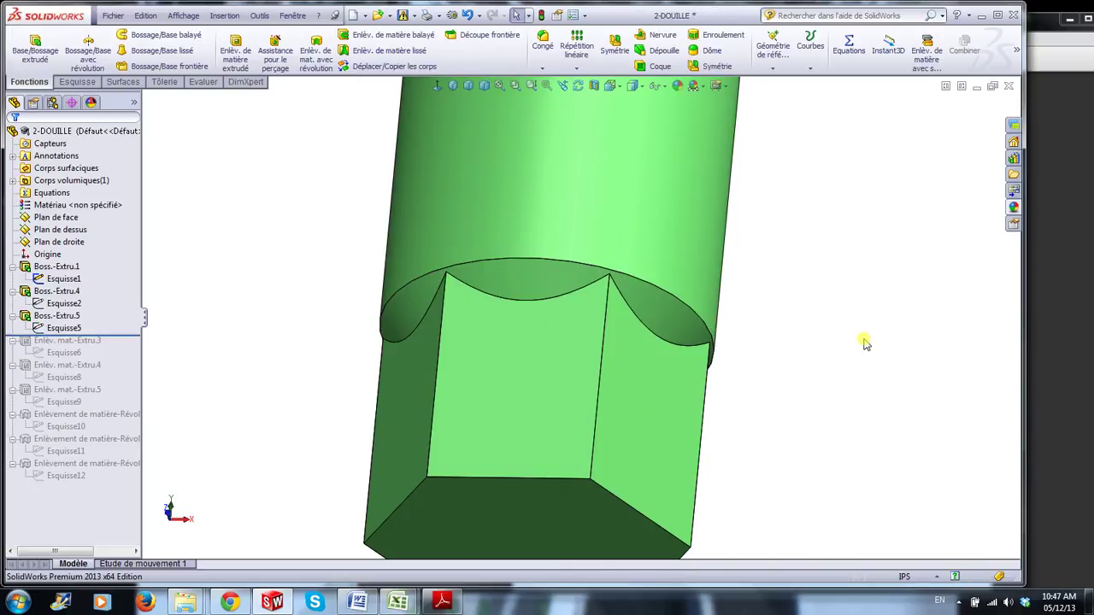
pyautogui.moveTo(256, 294)
pyautogui.mouseDown(button='middle')
pyautogui.moveTo(243, 382)
pyautogui.moveTo(224, 374)
pyautogui.mouseUp(button='middle')
# Edit the Boss.-Extru.5 feature and reduce its draft angle to 17 degrees
pyautogui.click(28, 320)
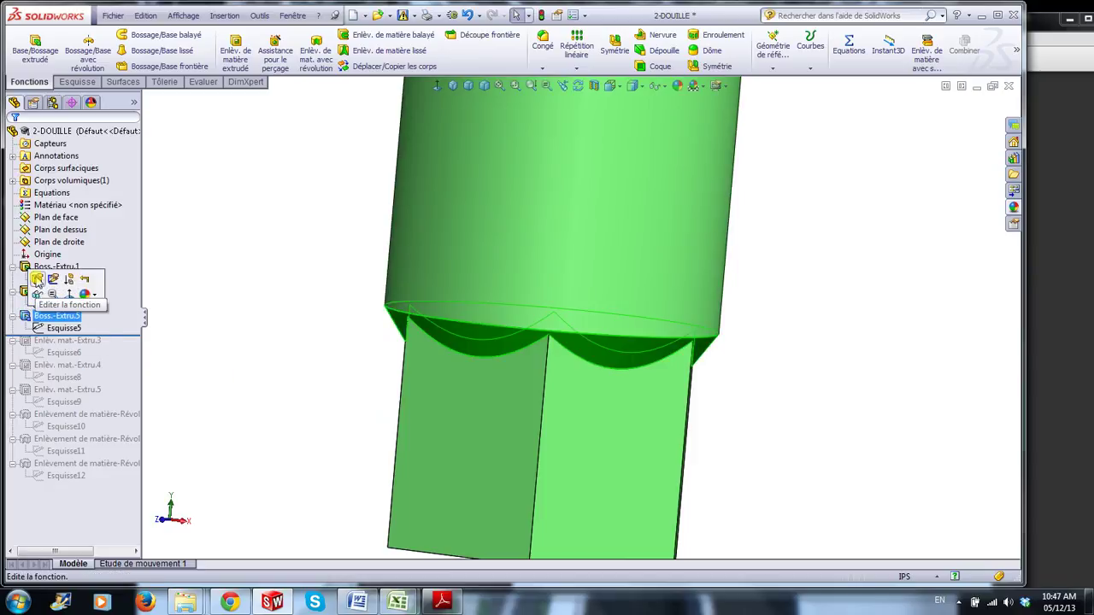
pyautogui.click(37, 281)
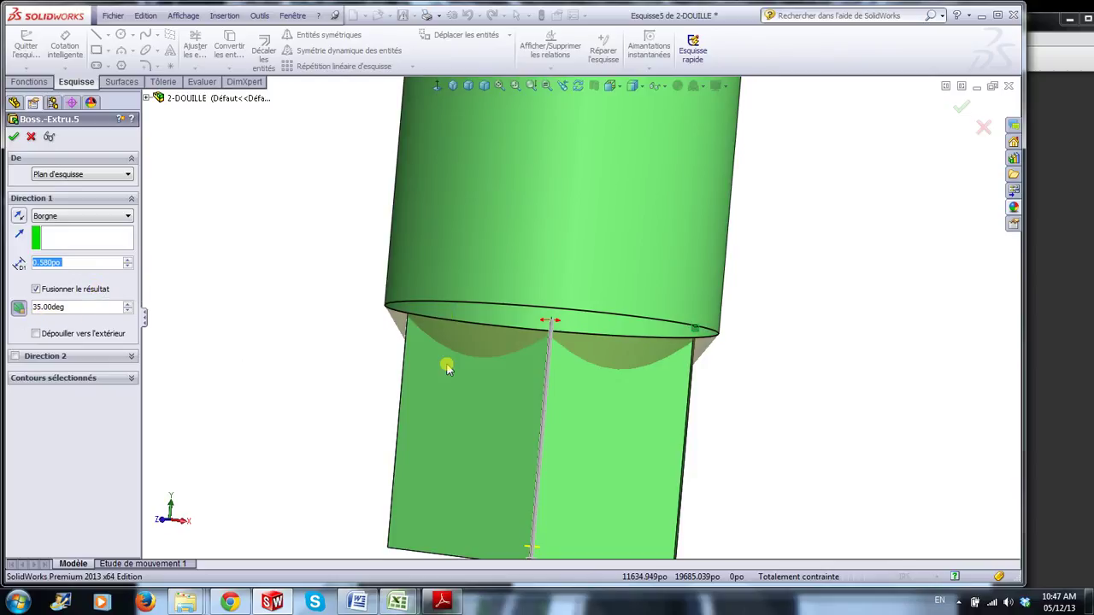
pyautogui.scroll(-2, 464, 281)
pyautogui.scroll(-2, 304, 398)
pyautogui.moveTo(292, 396); pyautogui.dragTo(296, 391, button='middle')
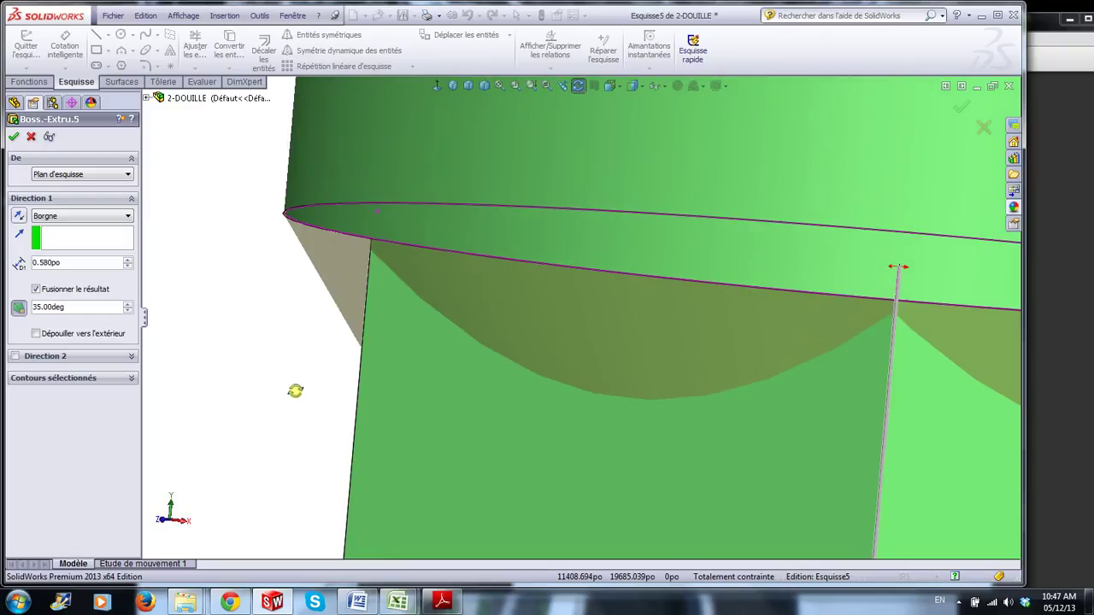
pyautogui.click(128, 312)
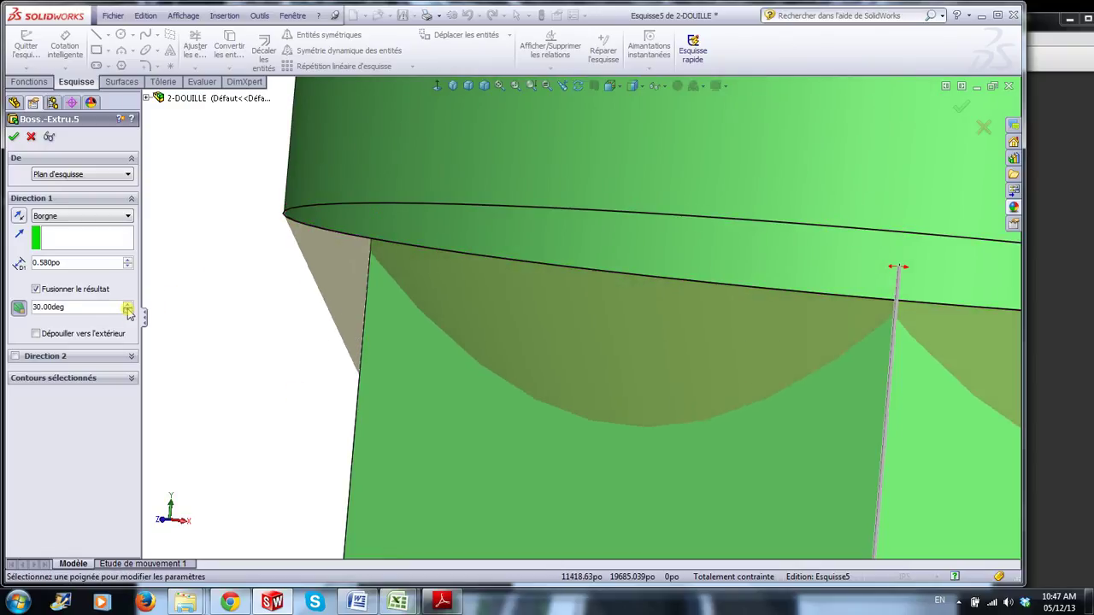
pyautogui.click(129, 312)
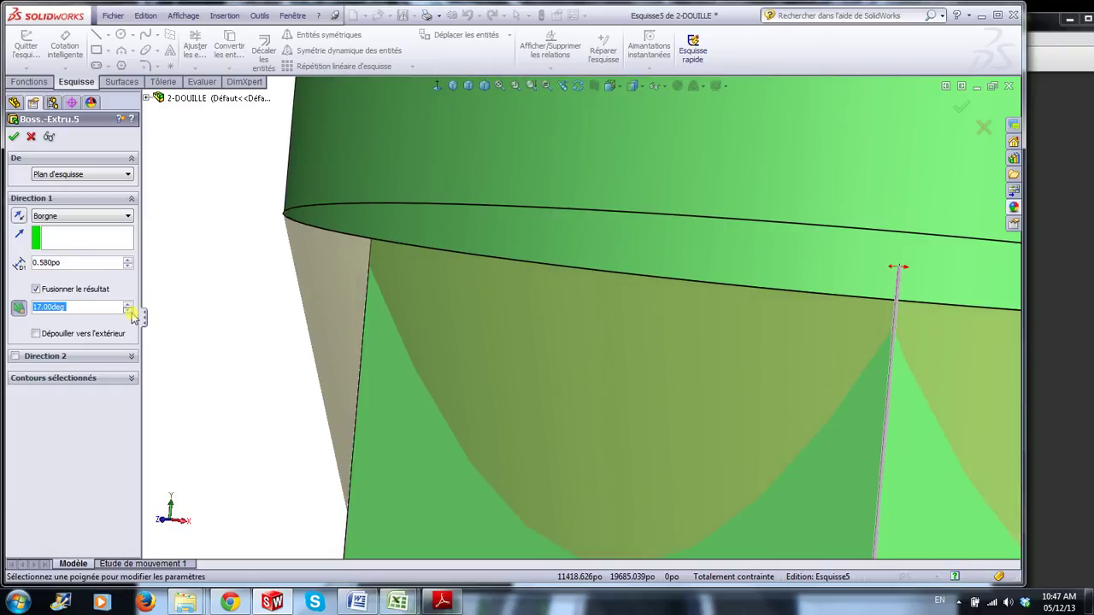
# Turn off the draft on Boss.-Extru.5 and examine the straight extrusion preview around the hexagon
pyautogui.click(18, 309)
pyautogui.scroll(6, 294, 302)
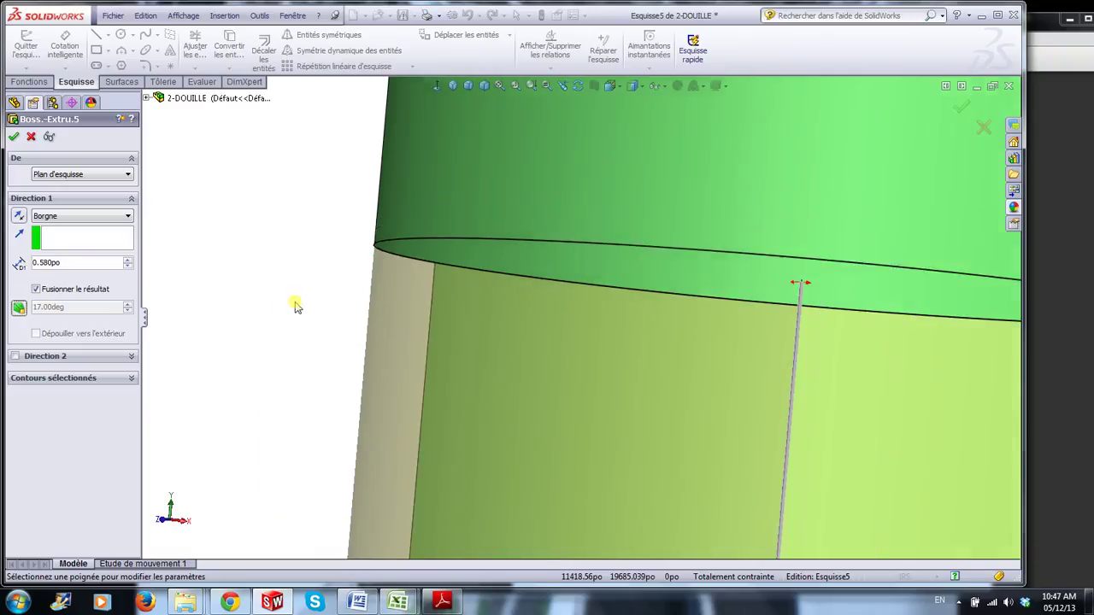
pyautogui.scroll(-3, 667, 506)
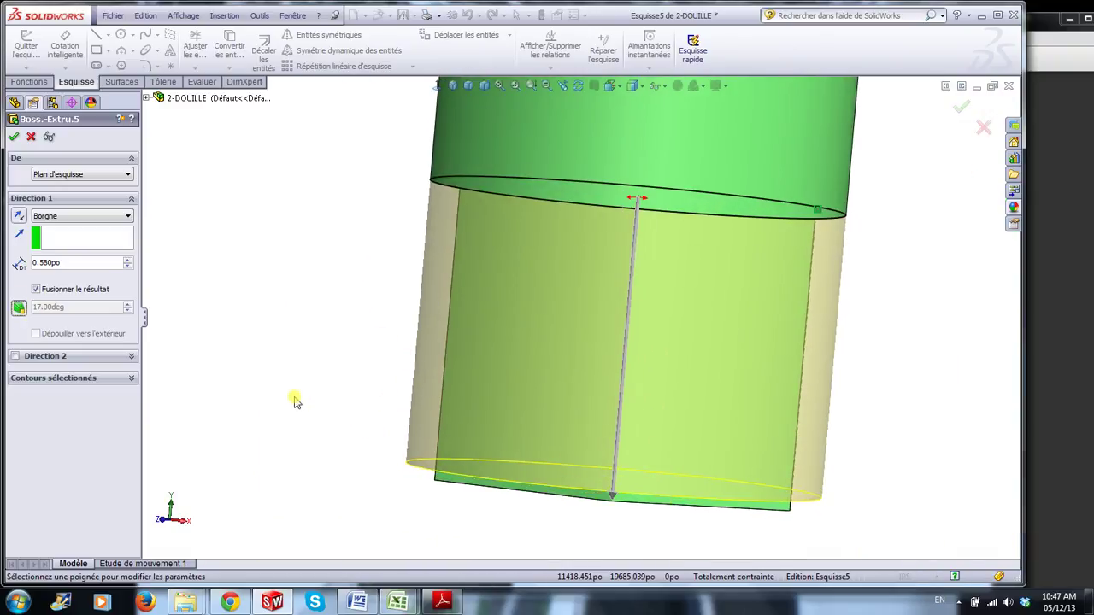
# Turn the draft back on for Boss.-Extru.5 and set its angle to 35 degrees
pyautogui.scroll(3, 596, 314)
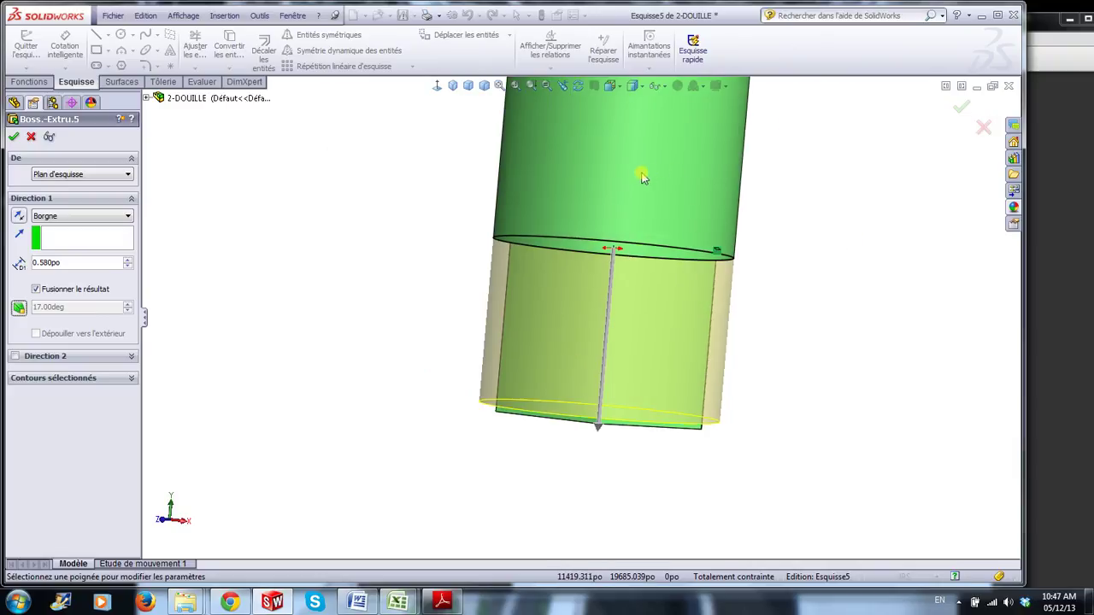
pyautogui.scroll(-2, 665, 284)
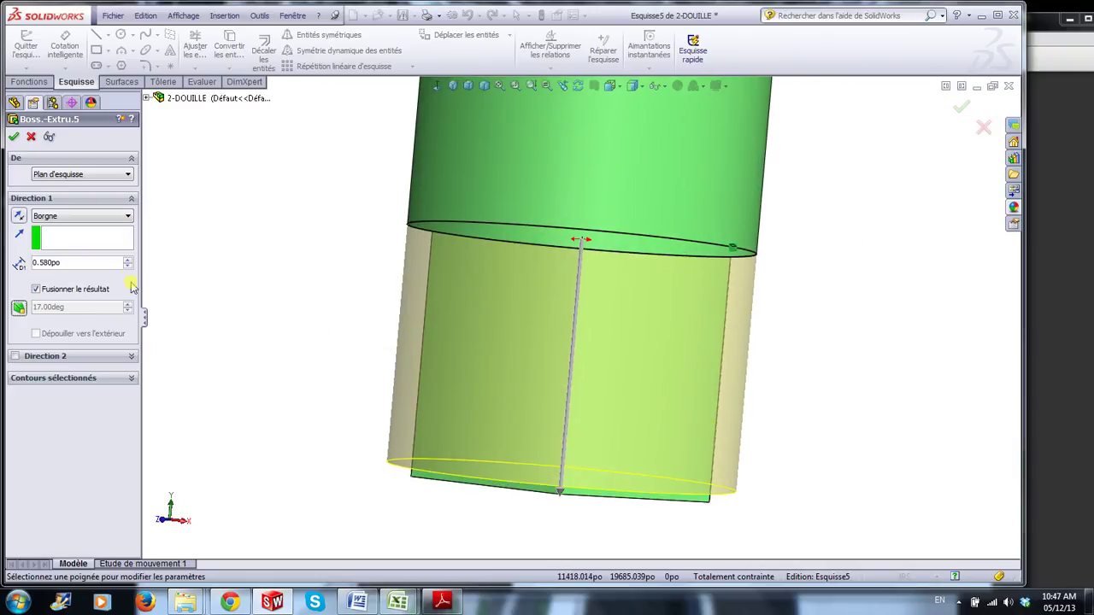
pyautogui.click(18, 309)
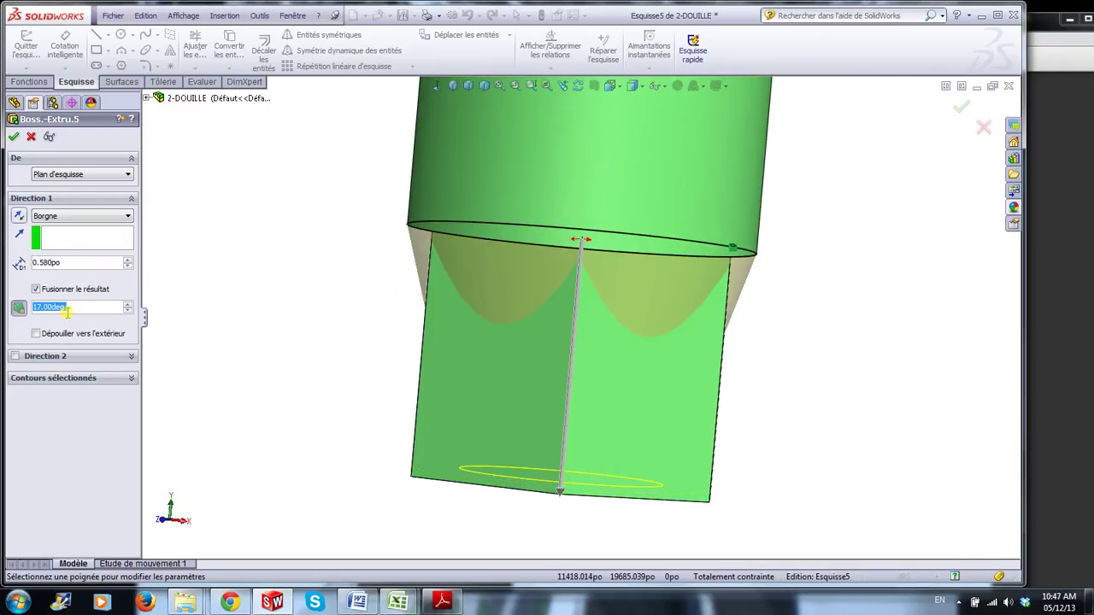
pyautogui.write('35')
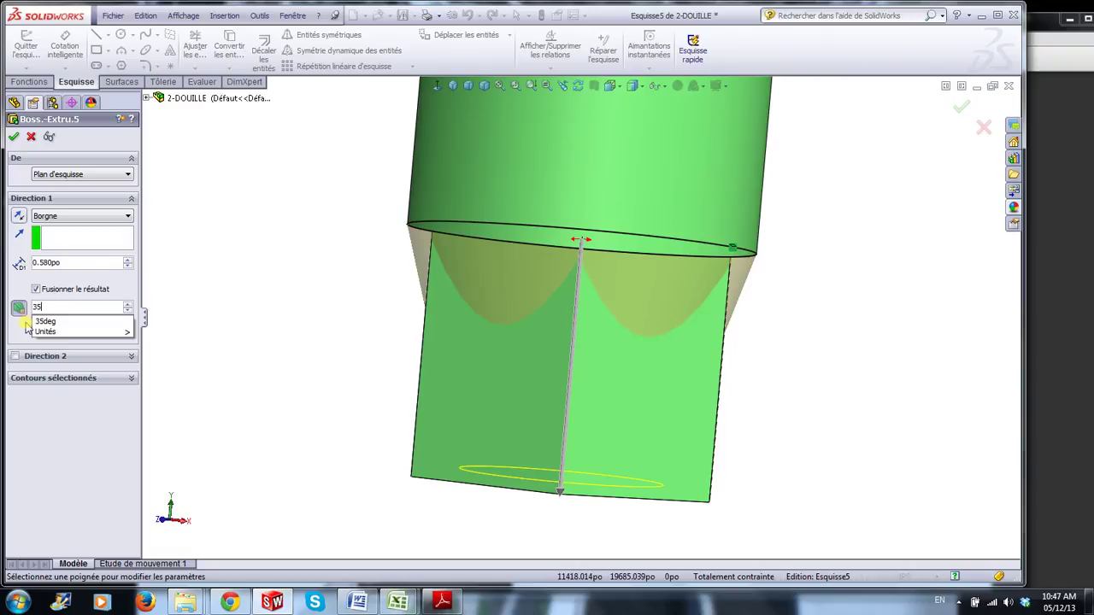
pyautogui.press('Return')
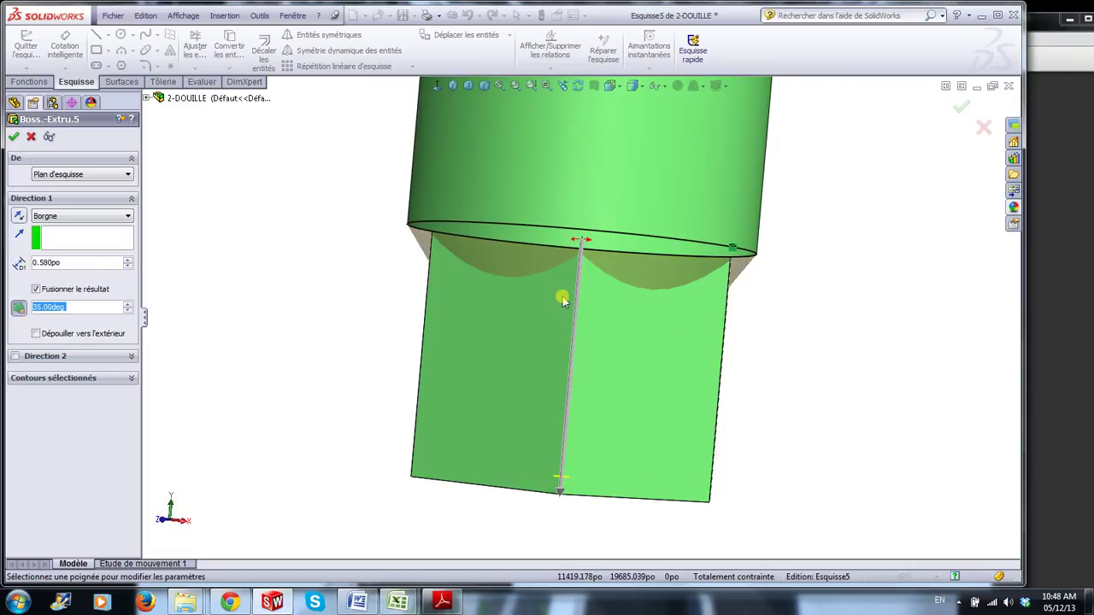
# Shorten the Boss.-Extru.5 depth to 0.410po, inspect the tapered preview at the hexagon's corner, and accept the feature
pyautogui.moveTo(555, 489); pyautogui.dragTo(576, 418)
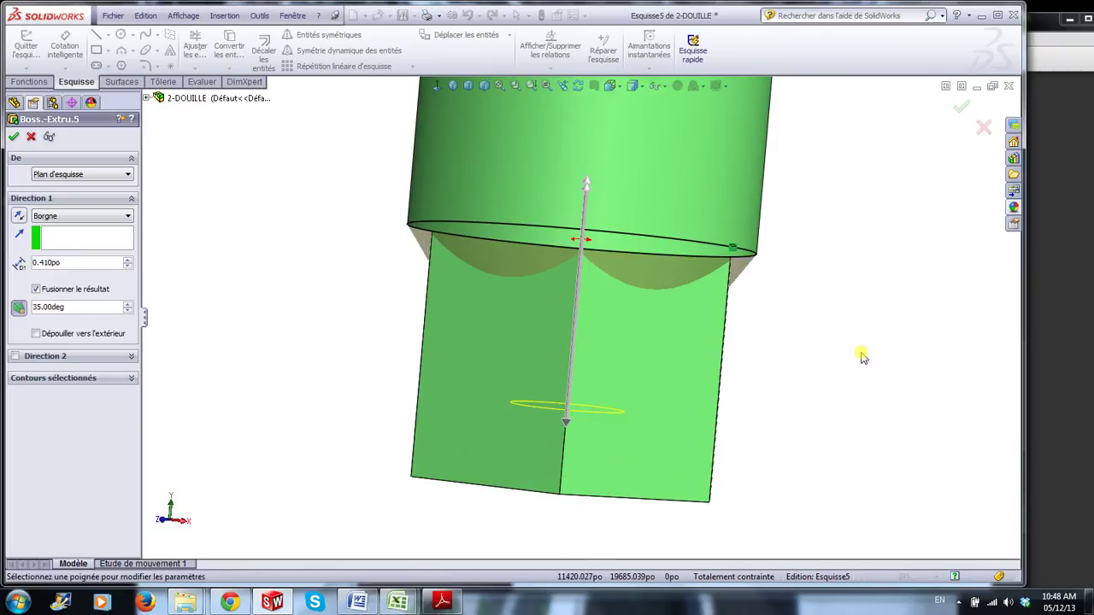
pyautogui.scroll(-2, 862, 355)
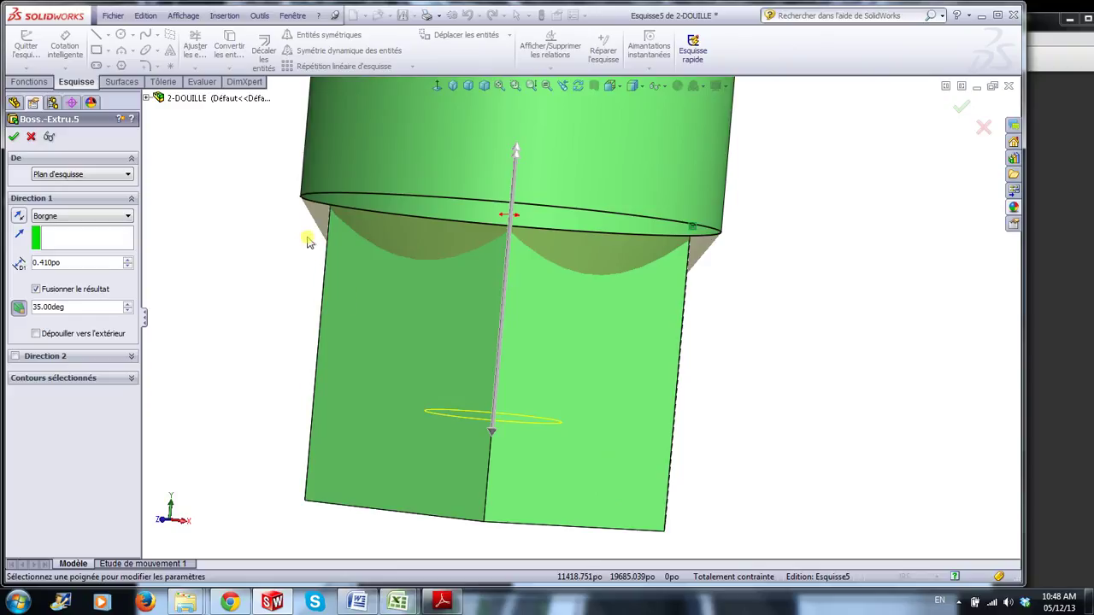
pyautogui.scroll(-3, 307, 236)
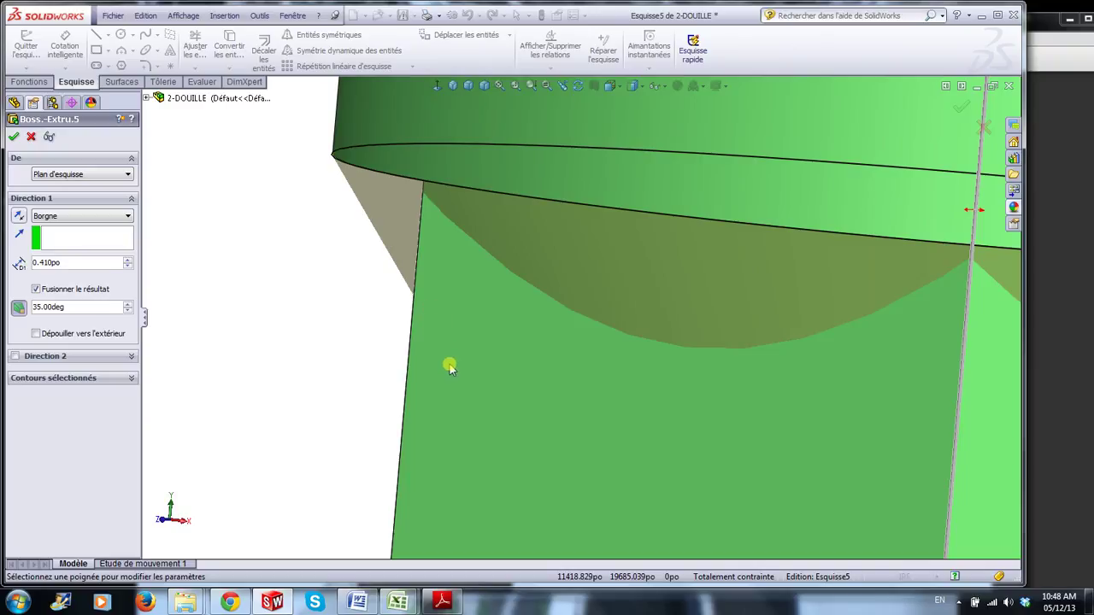
pyautogui.scroll(2, 456, 355)
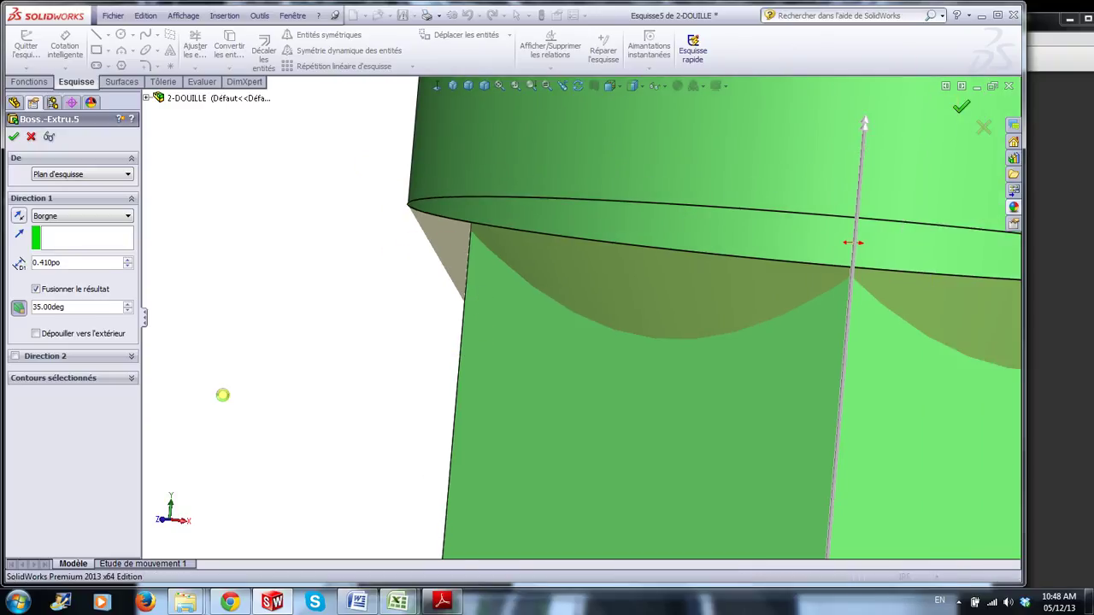
pyautogui.press('Return')
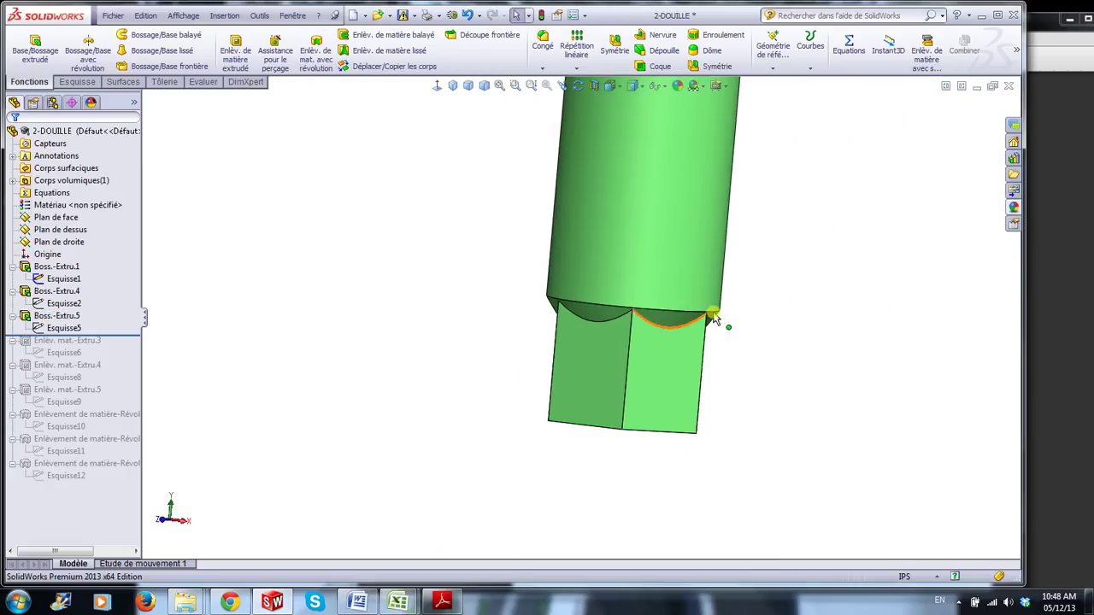
# Roll the history forward to include Enlèv. mat.-Extru.3 and inspect the square cut in the hexagon's end face
pyautogui.scroll(5, 713, 314)
pyautogui.scroll(-3, 681, 199)
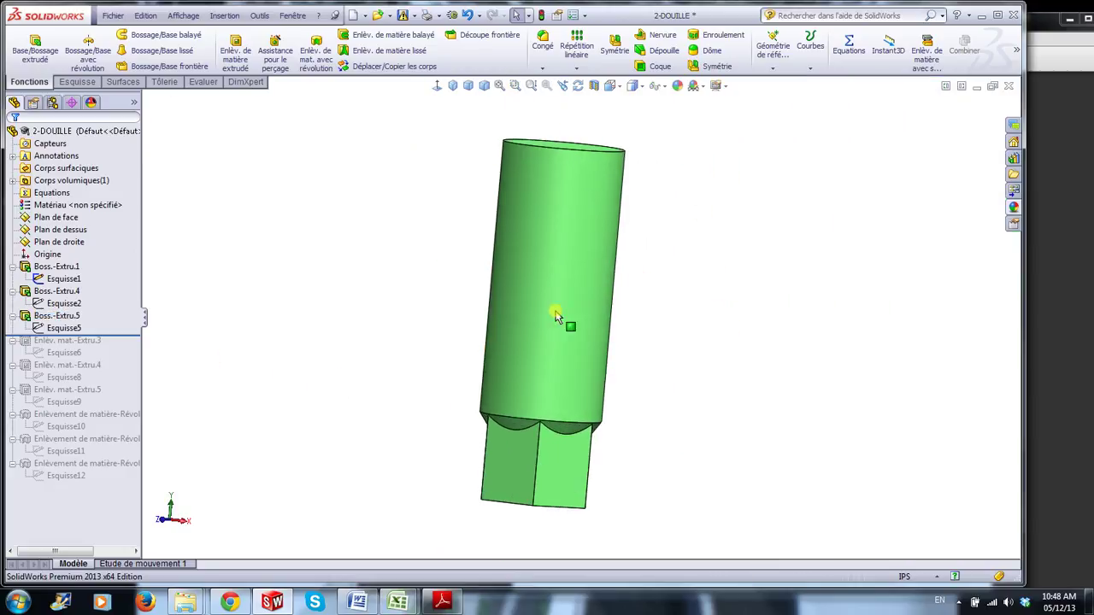
pyautogui.moveTo(666, 396); pyautogui.dragTo(681, 305, button='middle')
pyautogui.scroll(-3, 438, 551)
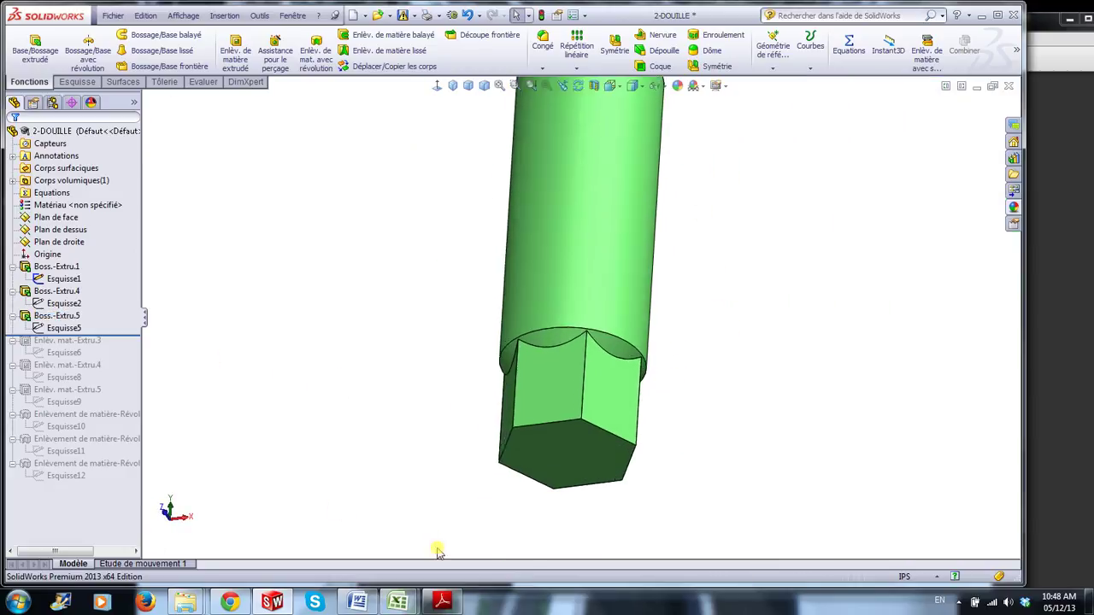
pyautogui.moveTo(129, 336); pyautogui.dragTo(117, 364)
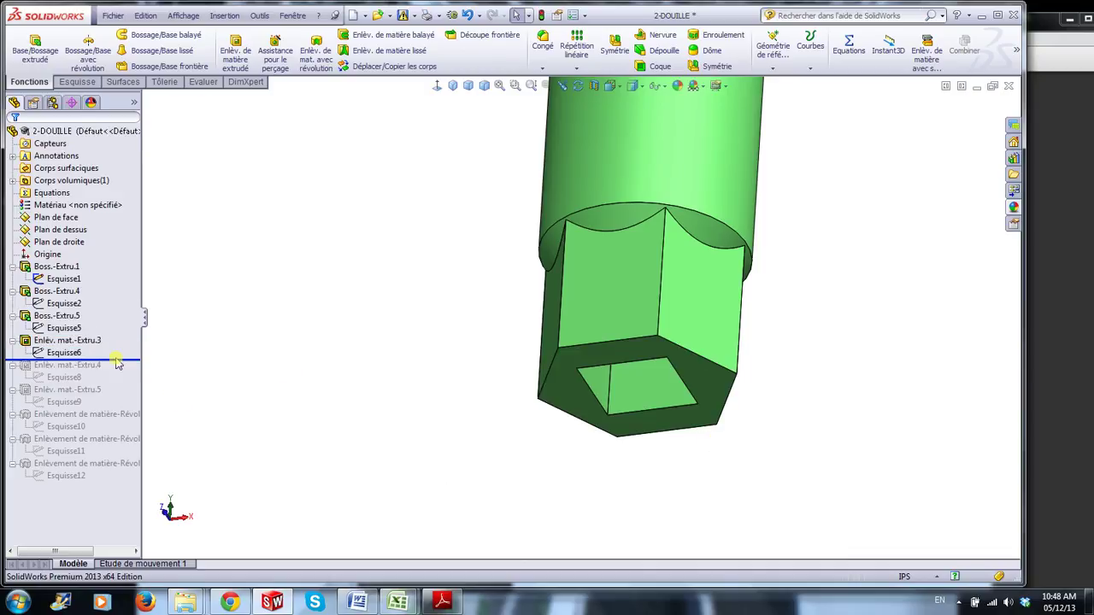
pyautogui.scroll(-2, 709, 393)
pyautogui.moveTo(796, 423); pyautogui.dragTo(795, 380, button='middle')
# Open Esquisse6 to review the centred square and its dimension on the hexagon's end face, and exit the sketch
pyautogui.click(64, 352)
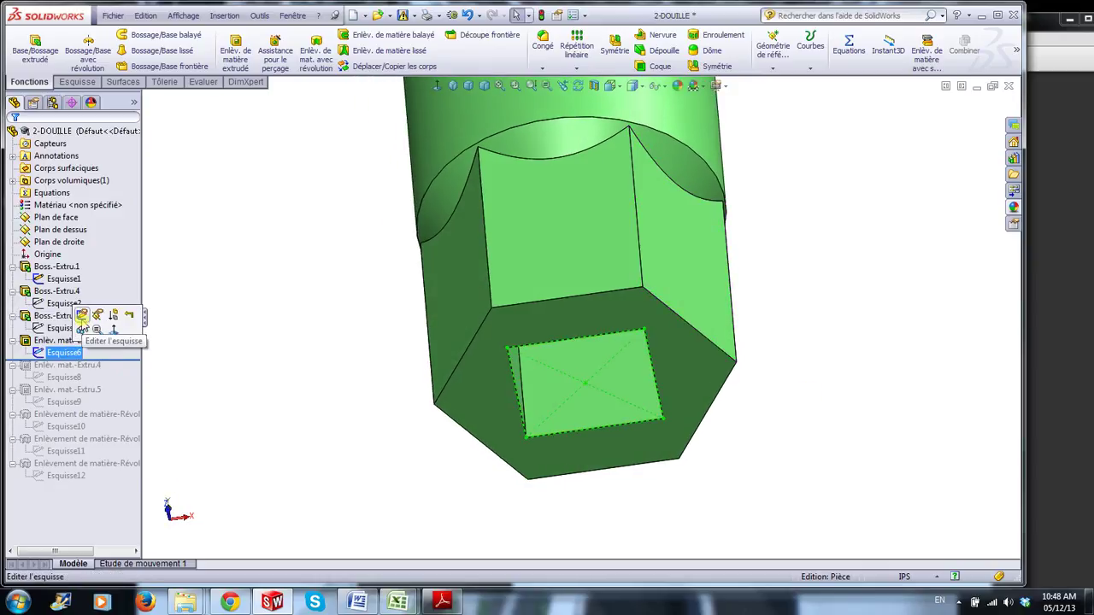
pyautogui.click(100, 328)
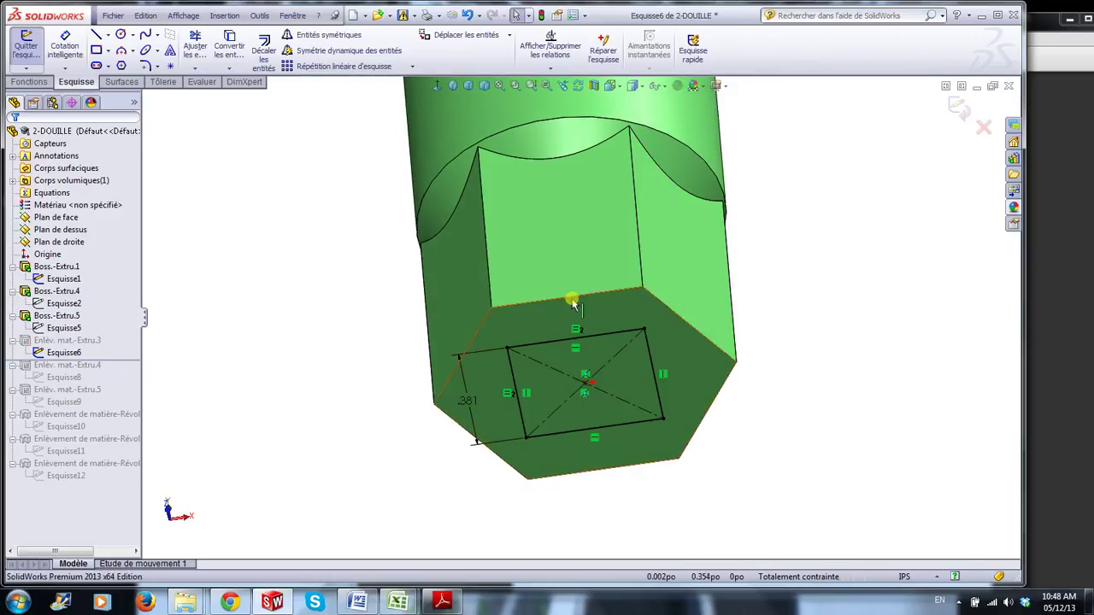
pyautogui.scroll(-2, 558, 409)
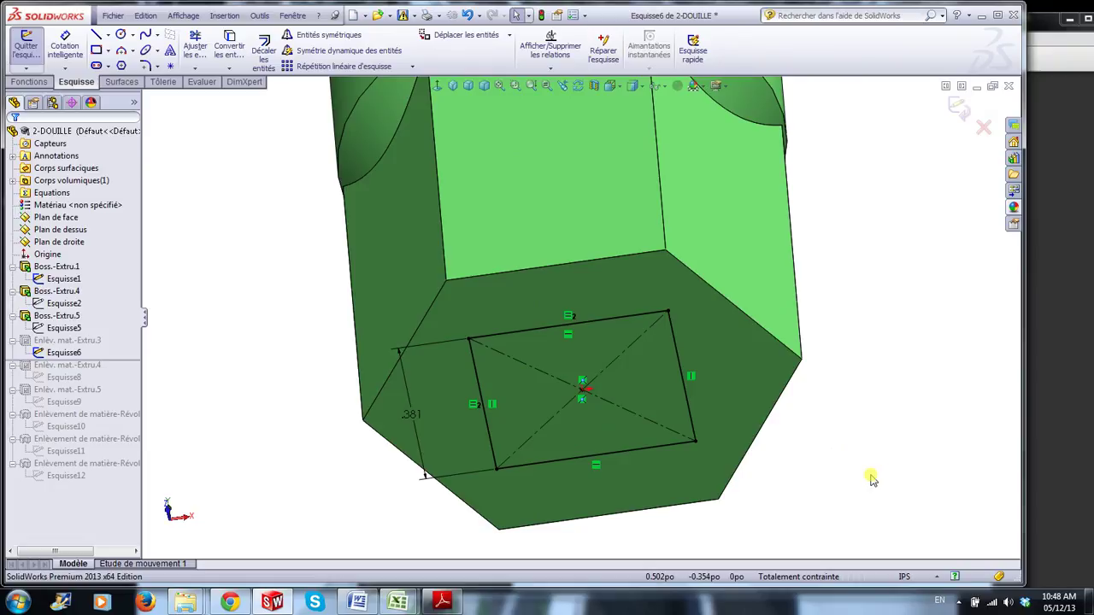
pyautogui.click(960, 110)
pyautogui.moveTo(855, 483); pyautogui.dragTo(836, 448, button='middle')
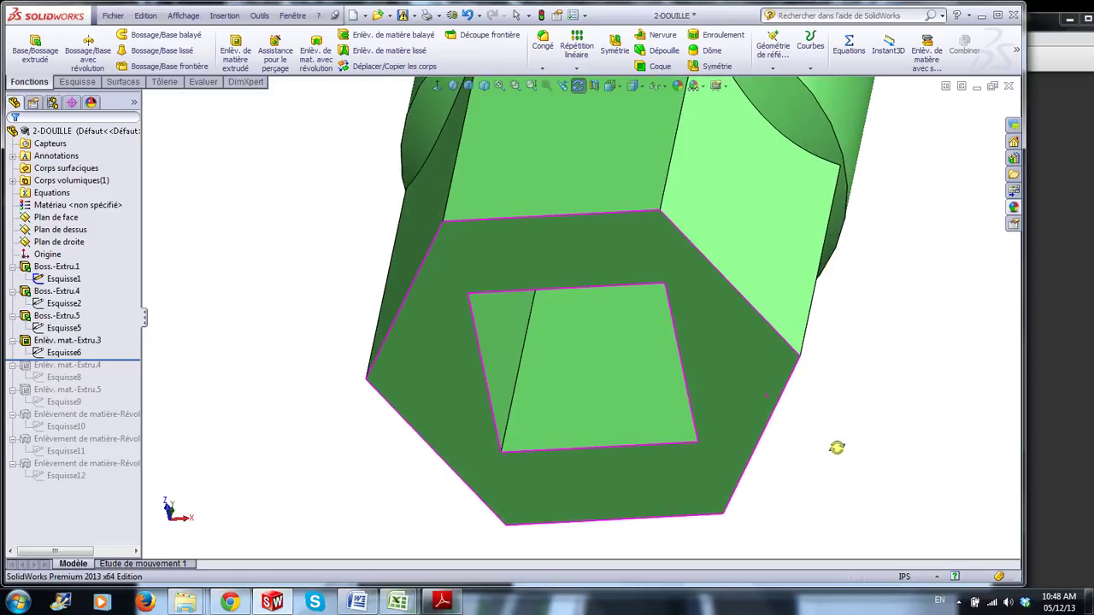
# Roll the history forward to include Enlèv. mat.-Extru.4 and inspect the hexagonal pocket in the cylinder's end
pyautogui.scroll(10, 308, 449)
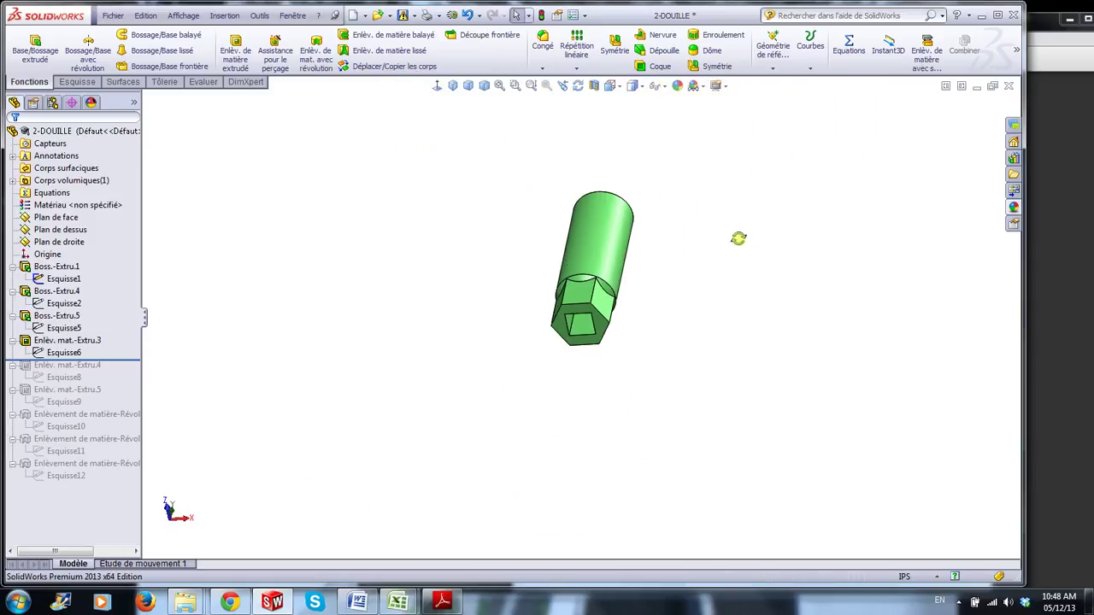
pyautogui.moveTo(739, 239); pyautogui.dragTo(675, 359, button='middle')
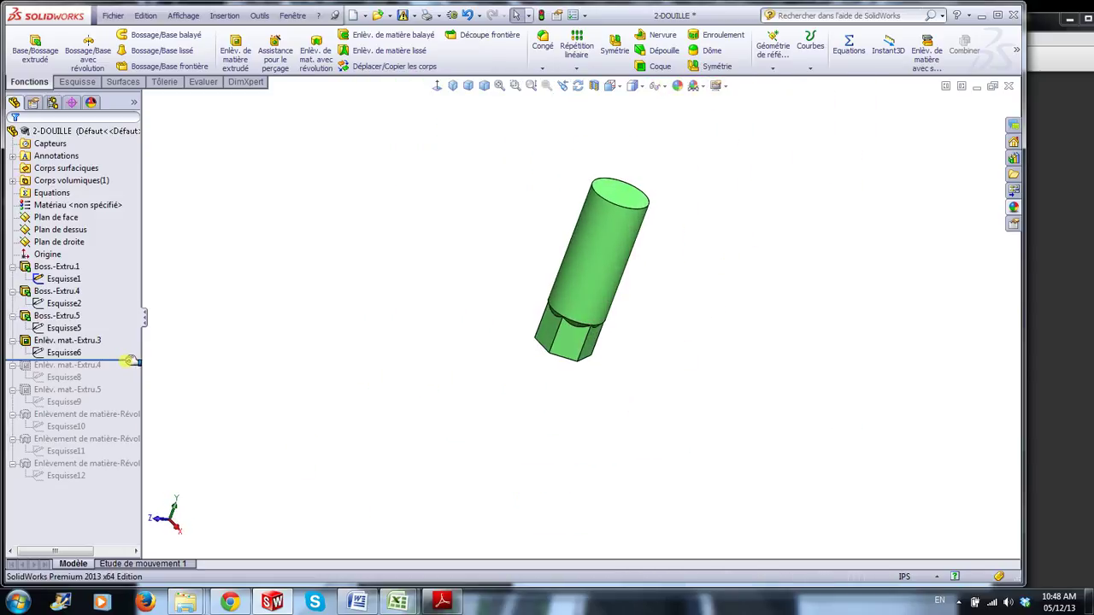
pyautogui.moveTo(129, 360); pyautogui.dragTo(126, 383)
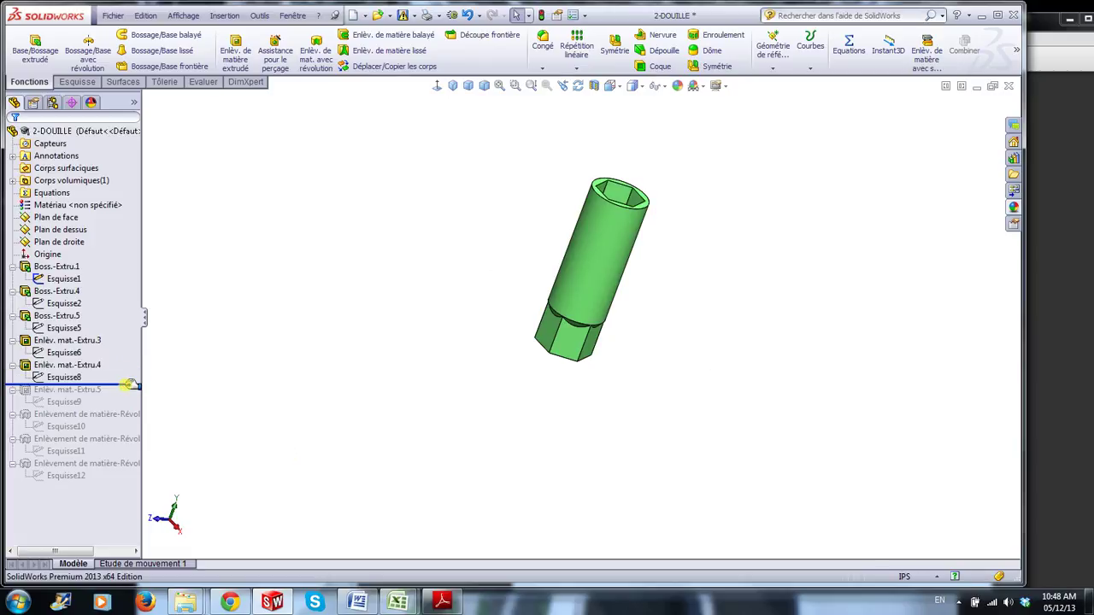
pyautogui.scroll(-8, 739, 308)
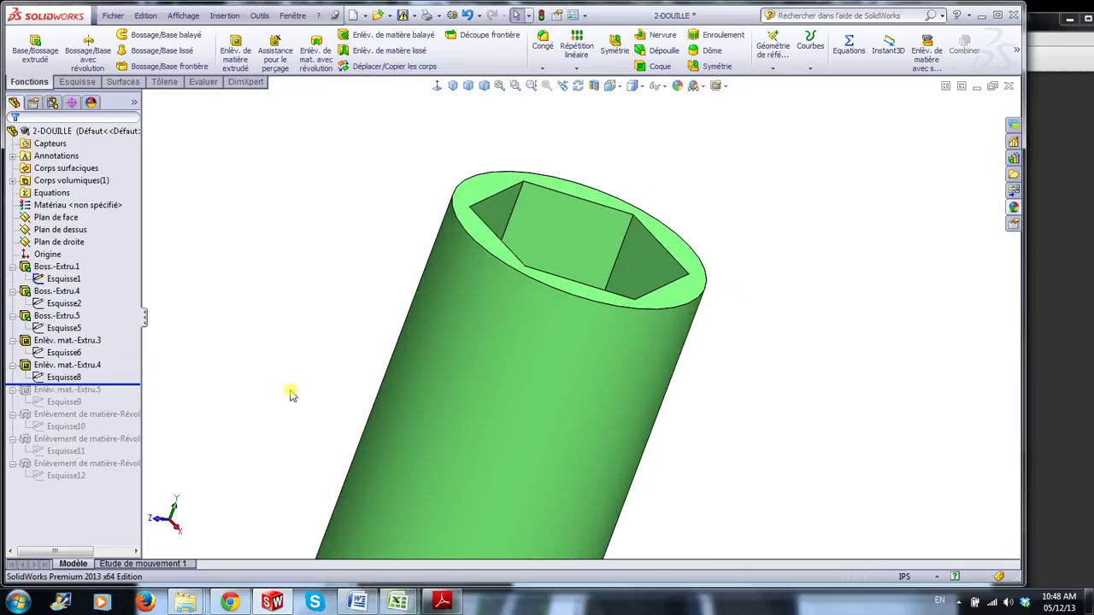
# Open Esquisse8 to review the hexagon behind the pocket and its across-flats dimension, and exit the sketch
pyautogui.click(66, 365)
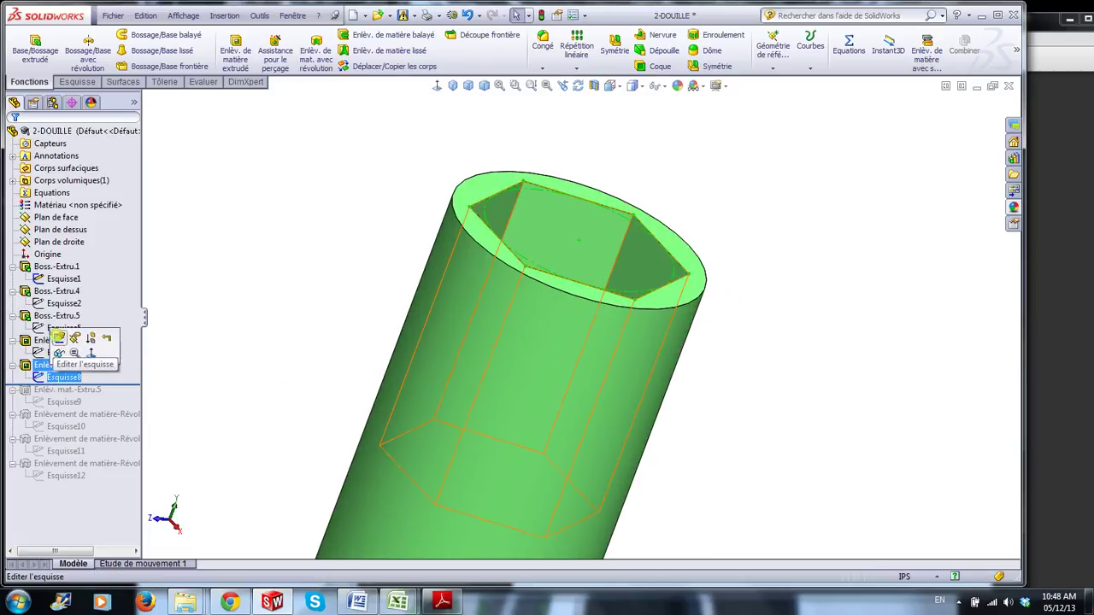
pyautogui.click(59, 338)
pyautogui.moveTo(757, 214)
pyautogui.mouseDown(button='middle')
pyautogui.moveTo(770, 232)
pyautogui.moveTo(764, 260)
pyautogui.mouseUp(button='middle')
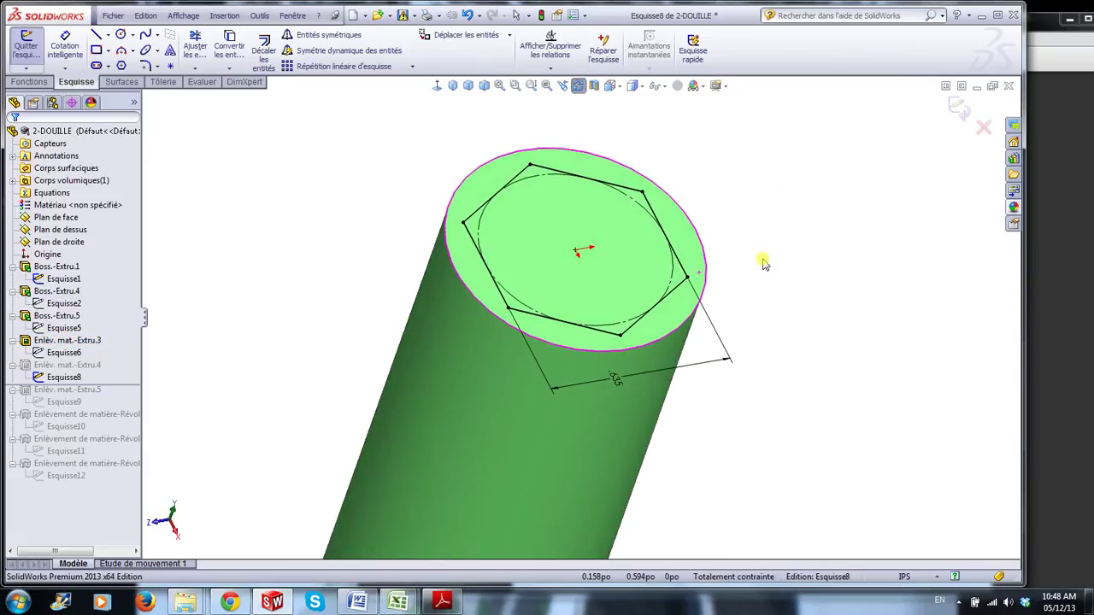
pyautogui.scroll(-1, 757, 334)
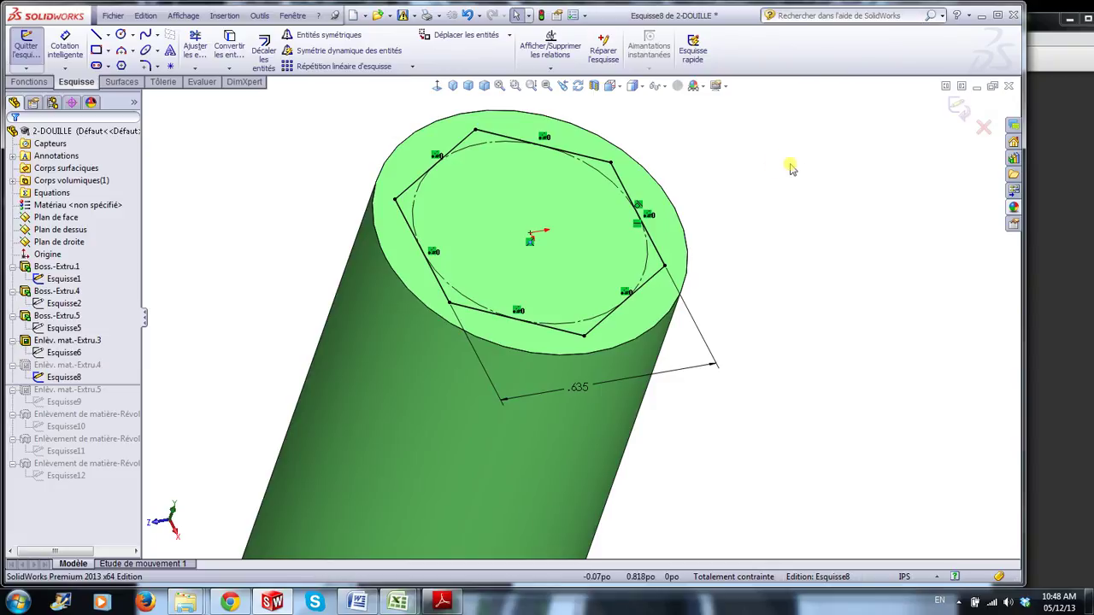
pyautogui.click(959, 106)
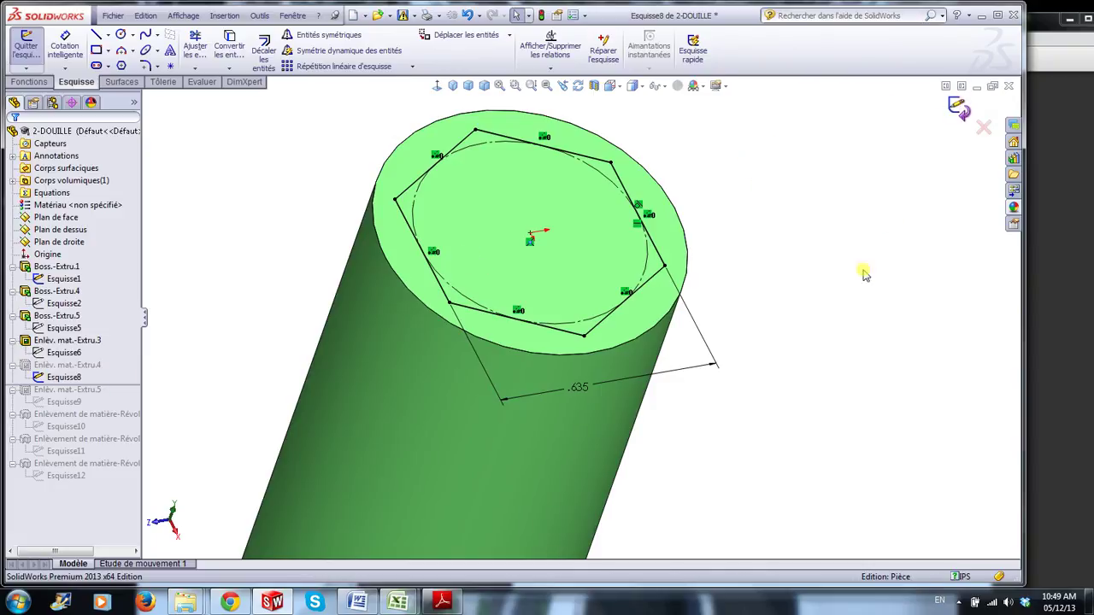
pyautogui.scroll(2, 855, 339)
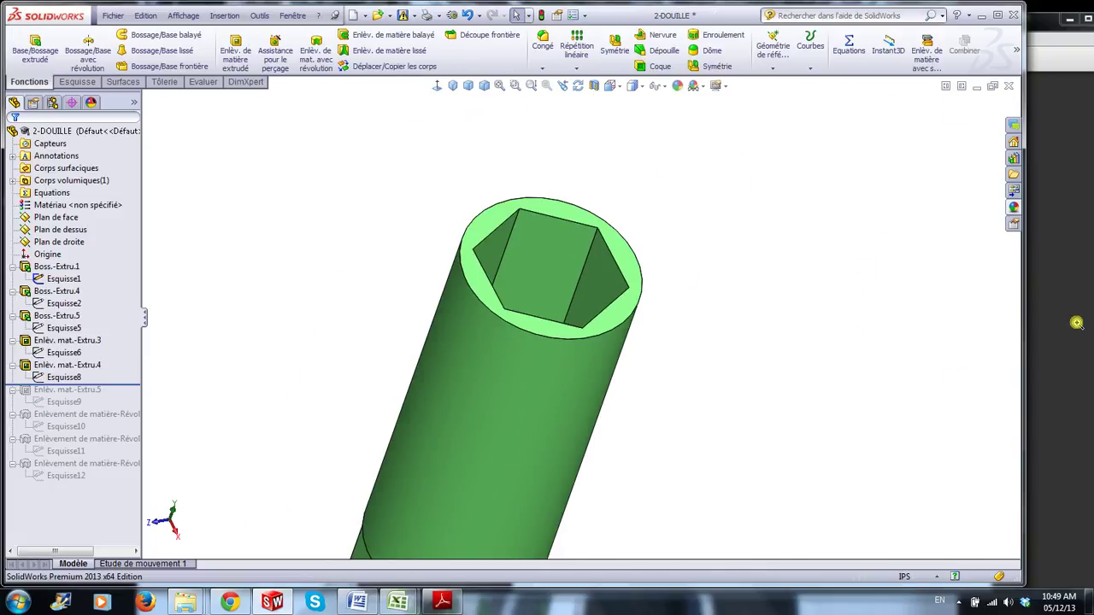
# Switch to the 2-DOUILLE.pdf drawing in Adobe Reader and examine the end view and section dimensions of the socket
pyautogui.click(1077, 323)
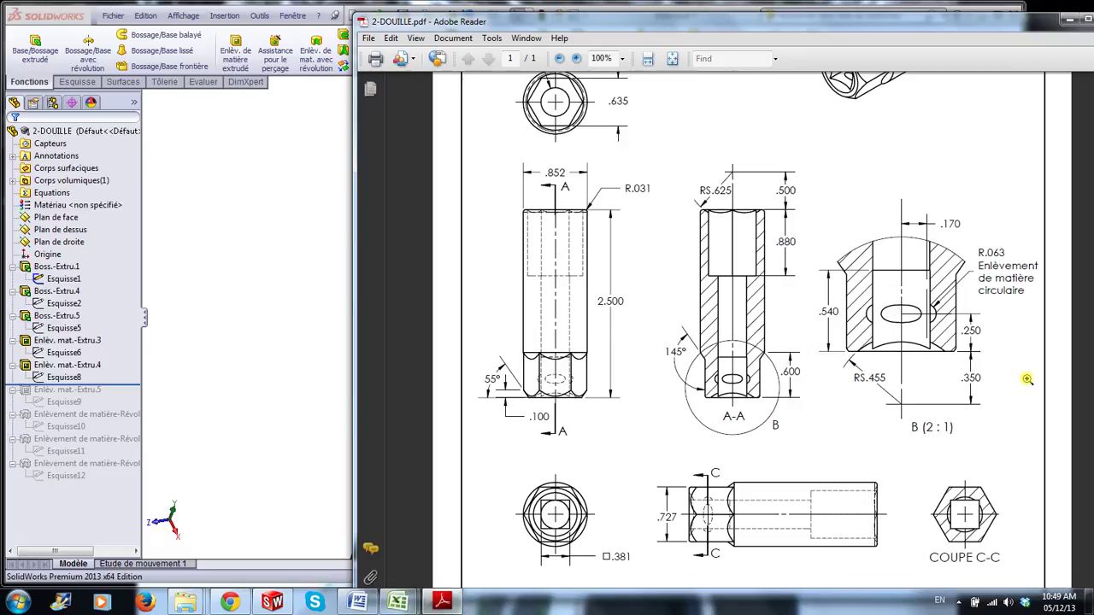
pyautogui.scroll(3, 994, 404)
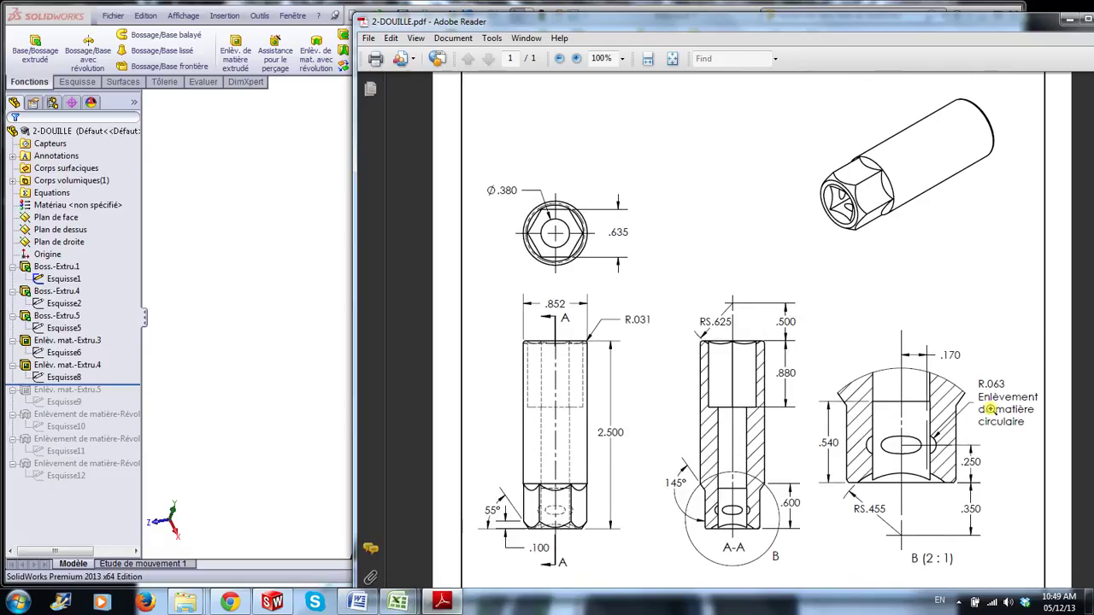
pyautogui.scroll(-2, 991, 409)
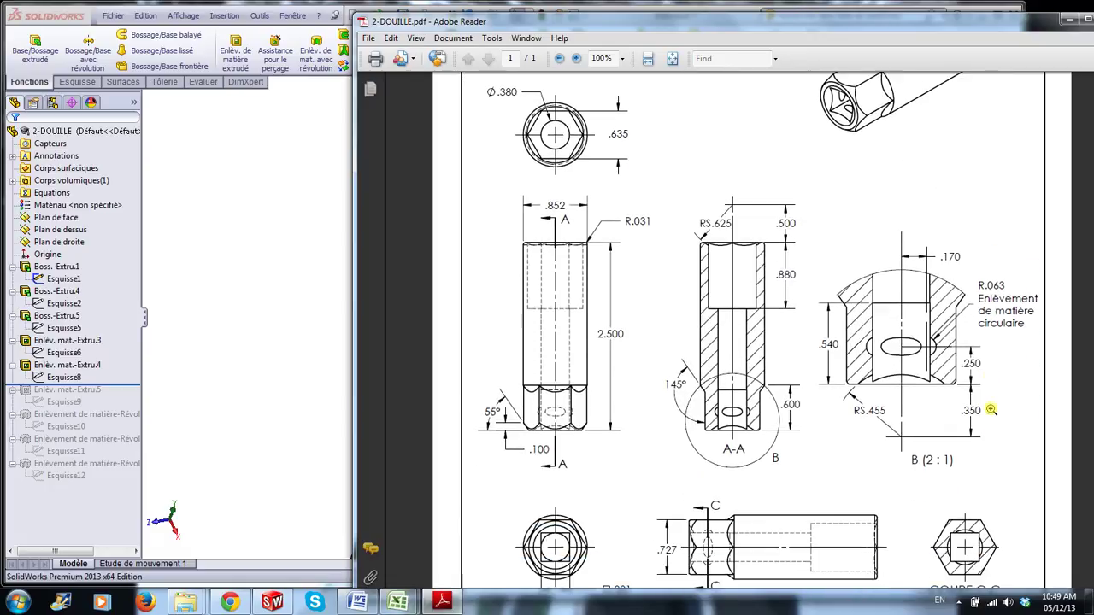
# Return to SolidWorks, roll the history forward to include Enlèv. mat.-Extru.5, and inspect the circular bore below the hexagonal pocket
pyautogui.click(220, 257)
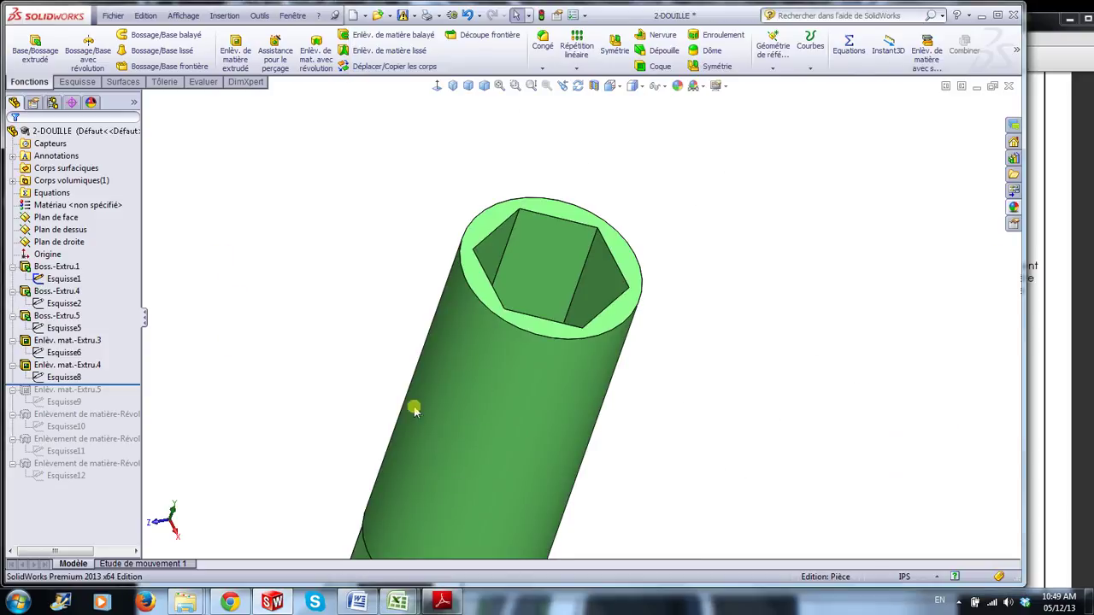
pyautogui.scroll(5, 625, 468)
pyautogui.moveTo(674, 387); pyautogui.dragTo(655, 459, button='middle')
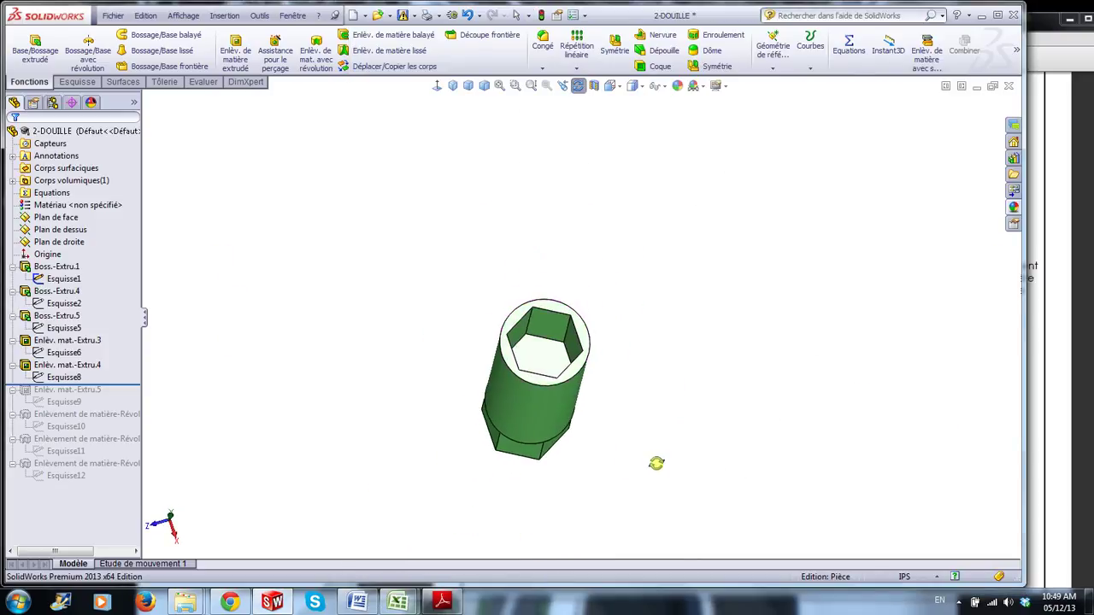
pyautogui.moveTo(127, 385); pyautogui.dragTo(122, 409)
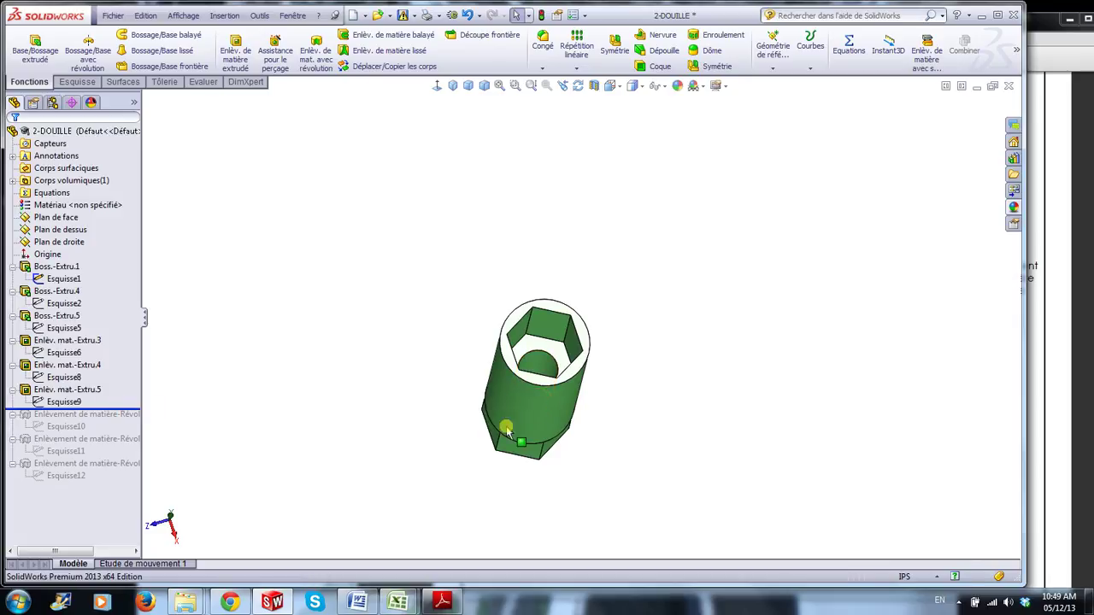
pyautogui.moveTo(630, 383); pyautogui.dragTo(605, 398, button='middle')
pyautogui.scroll(-5, 567, 403)
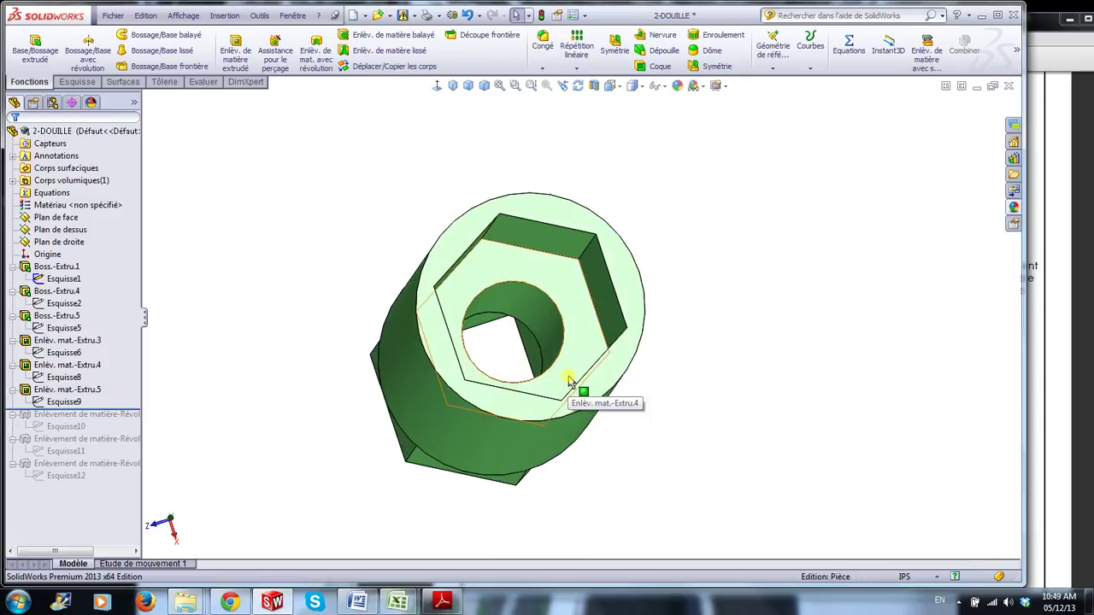
pyautogui.moveTo(711, 478); pyautogui.dragTo(697, 434, button='middle')
pyautogui.scroll(3, 701, 419)
pyautogui.moveTo(709, 389); pyautogui.dragTo(710, 398, button='middle')
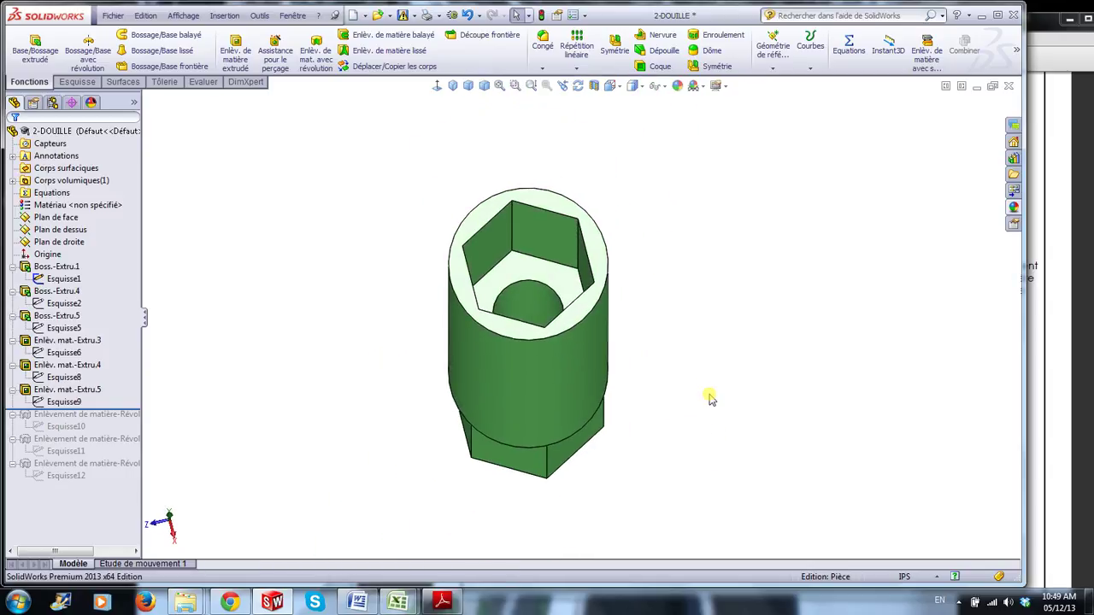
# Open Esquisse9 to review the bore's circle and its diameter dimension, and exit the sketch
pyautogui.click(62, 401)
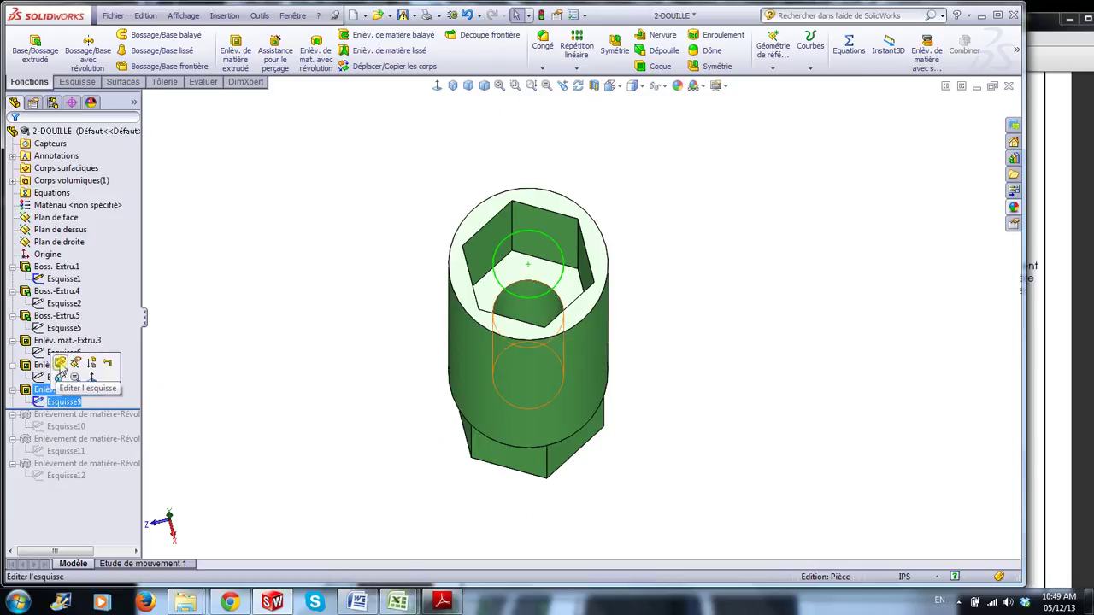
pyautogui.click(81, 402)
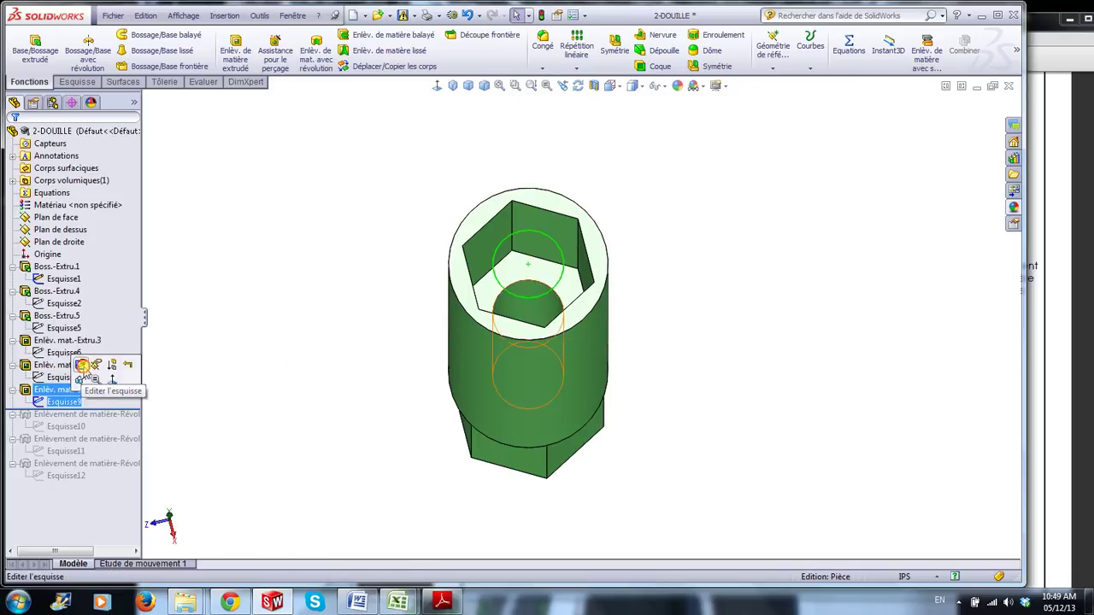
pyautogui.click(83, 369)
pyautogui.scroll(-3, 555, 342)
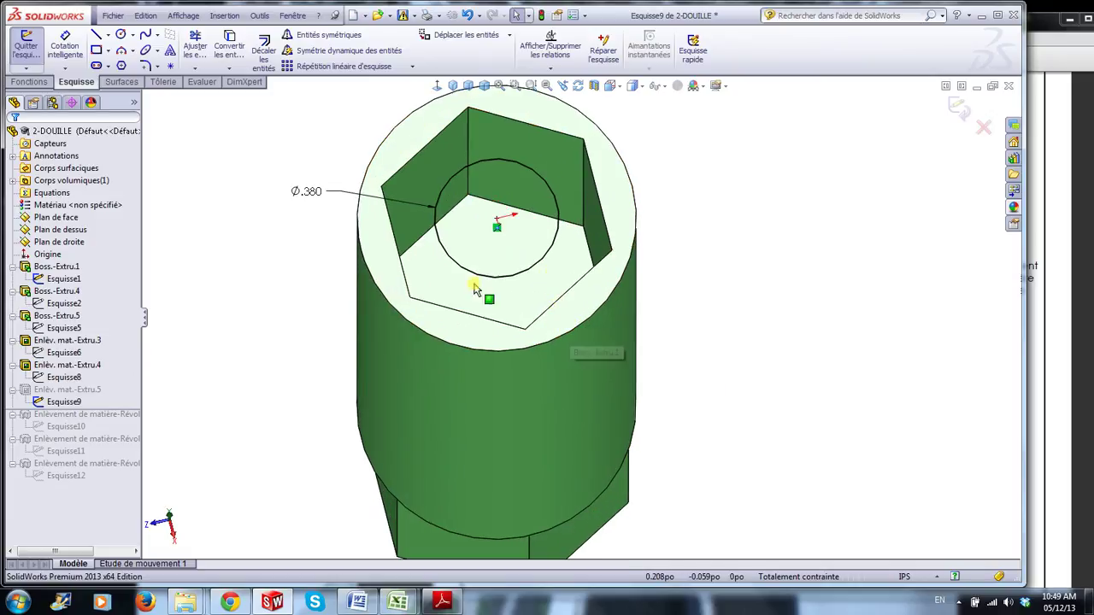
pyautogui.scroll(3, 769, 395)
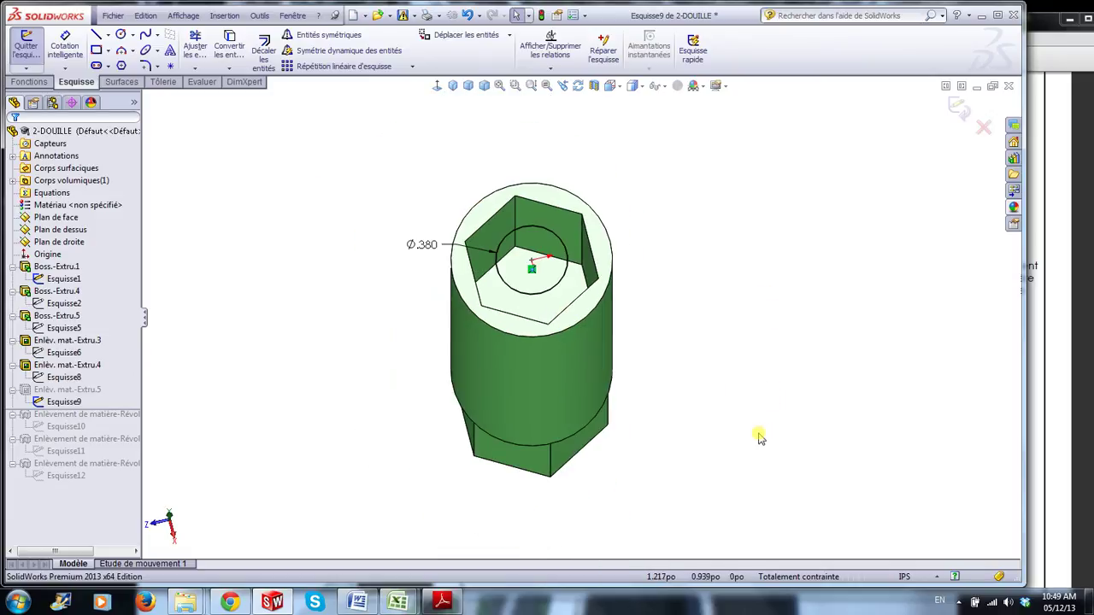
pyautogui.moveTo(761, 437); pyautogui.dragTo(766, 359, button='middle')
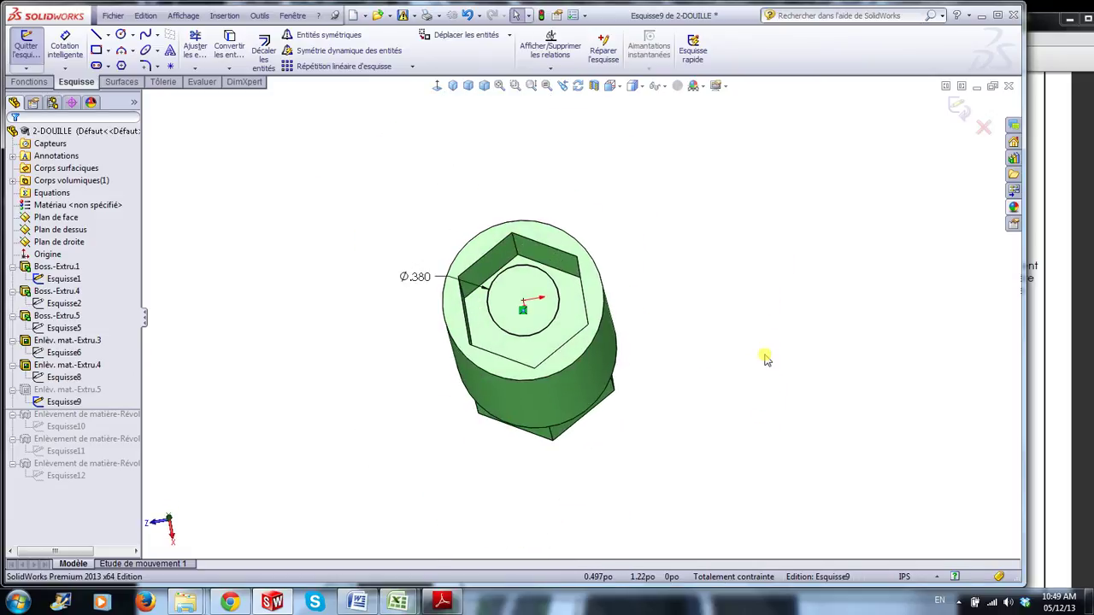
pyautogui.click(958, 108)
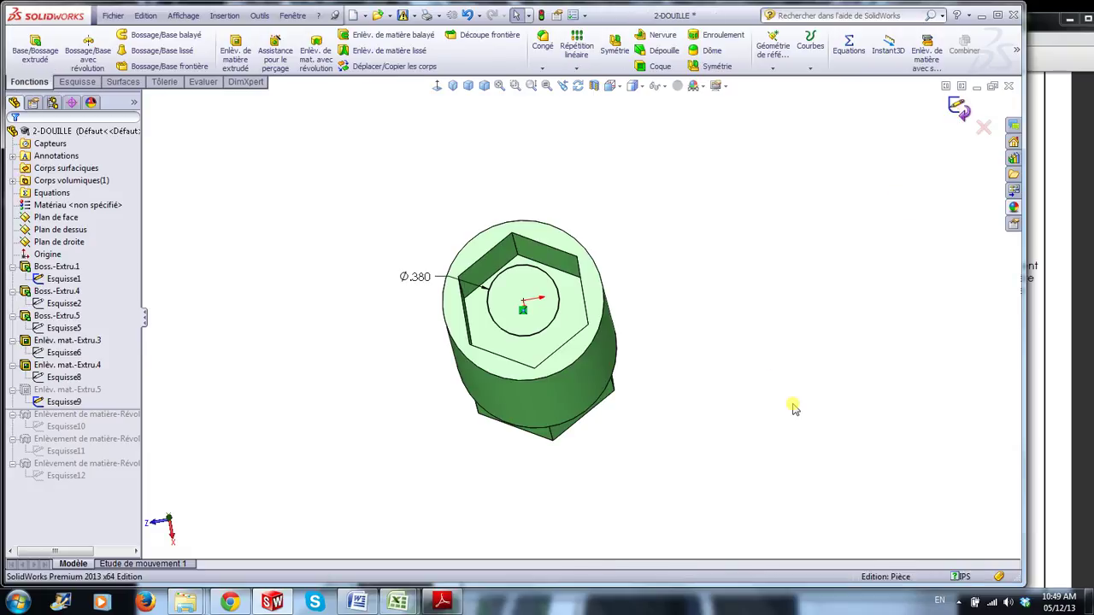
# Open the definition of Enlèv. mat.-Extru.5 to review its end condition, and close it with its settings kept
pyautogui.click(68, 389)
pyautogui.click(86, 360)
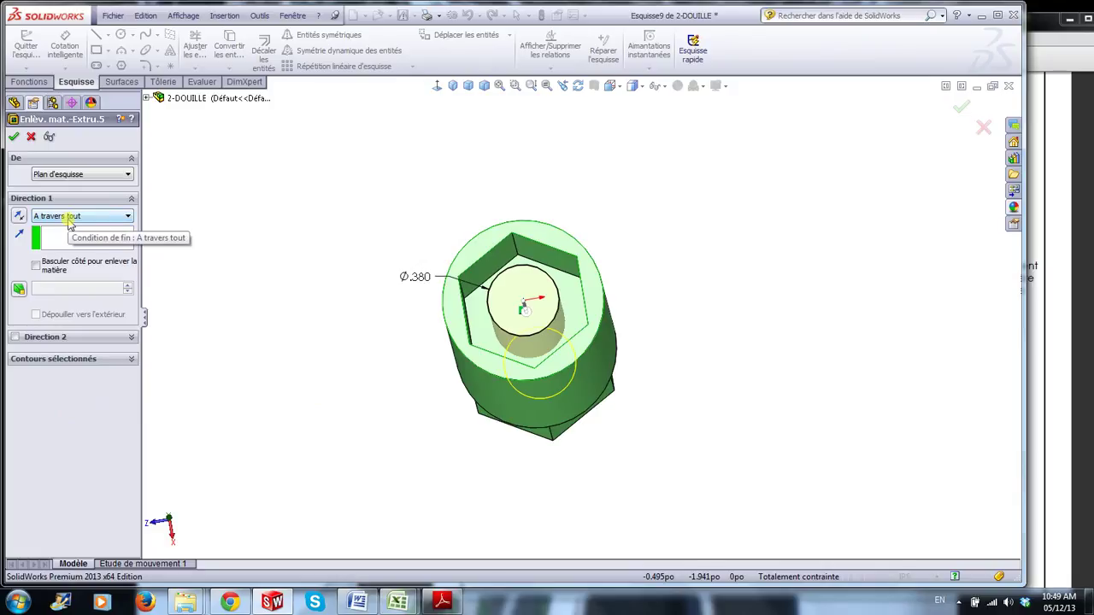
pyautogui.click(14, 137)
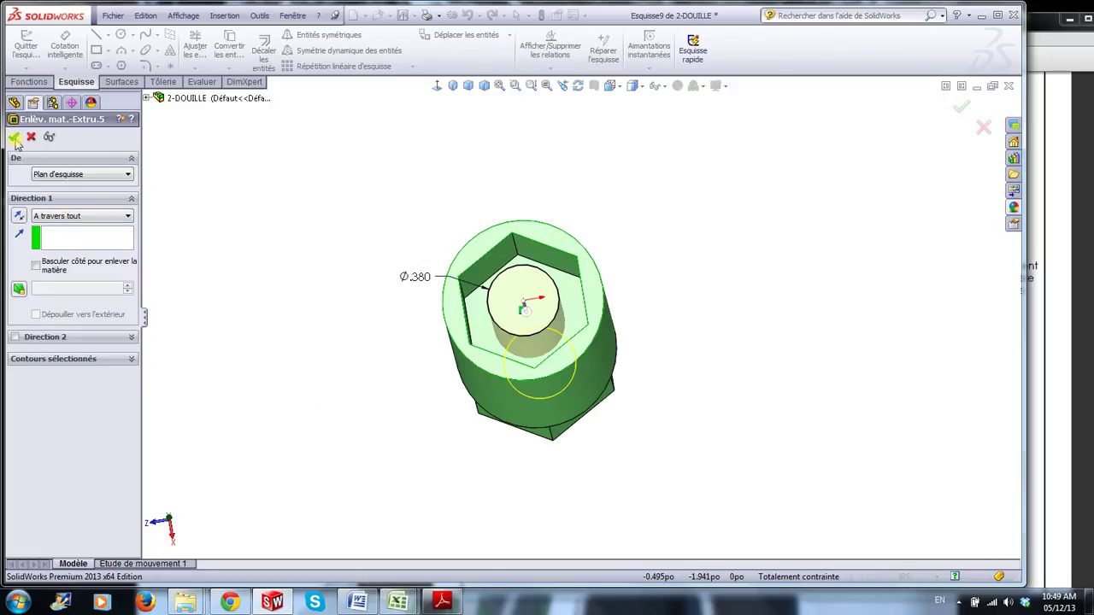
pyautogui.click(305, 366)
# Show the socket in isometric view with a section cut along Plan de face
pyautogui.moveTo(739, 444); pyautogui.dragTo(810, 349, button='right')
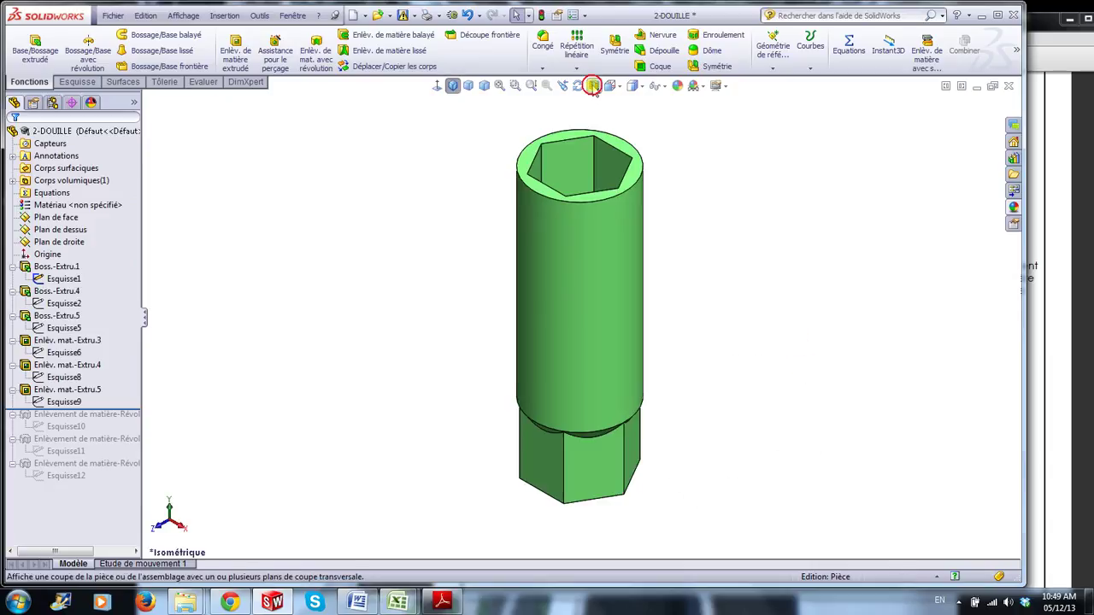
pyautogui.click(593, 86)
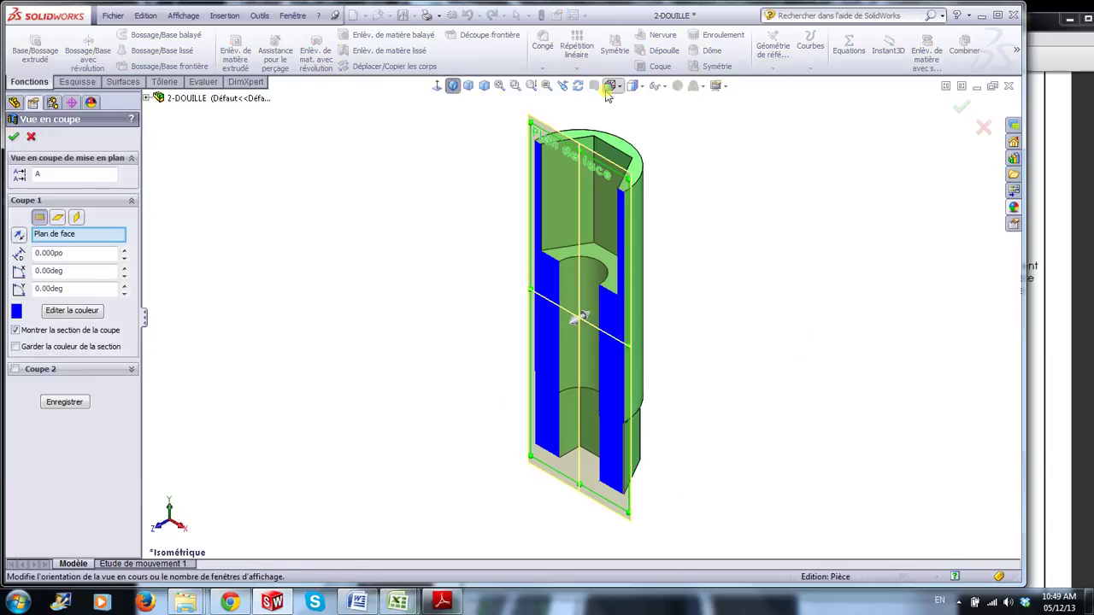
pyautogui.click(960, 110)
# Inspect the square recess in the sectioned hexagonal end and identify the cut feature that forms it
pyautogui.moveTo(801, 513); pyautogui.dragTo(760, 486, button='middle')
pyautogui.scroll(-3, 743, 523)
pyautogui.moveTo(743, 523); pyautogui.dragTo(727, 420, button='middle')
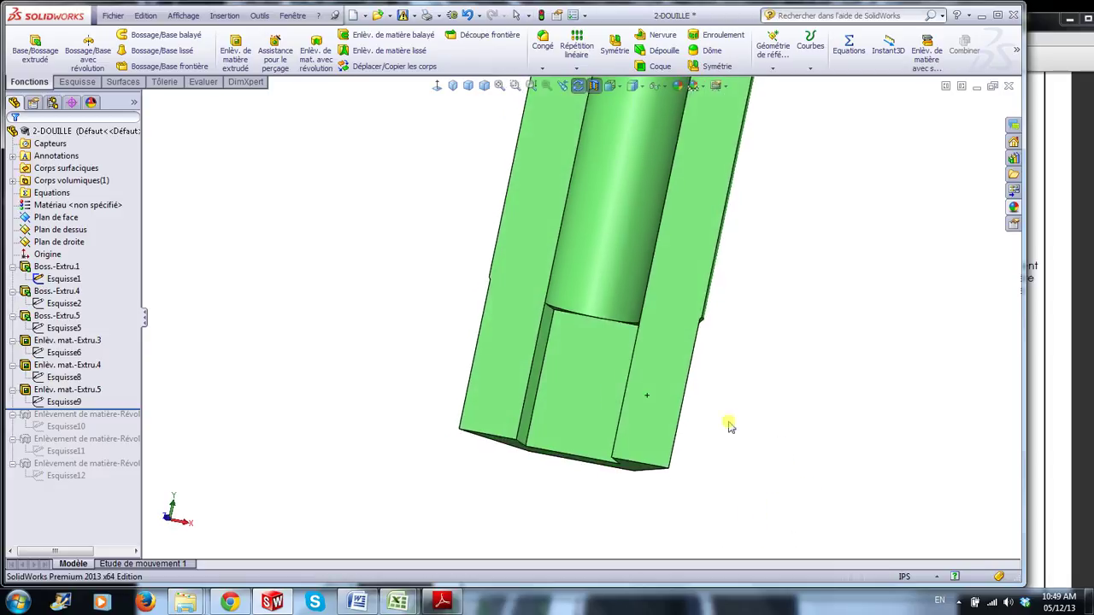
pyautogui.click(601, 395)
pyautogui.moveTo(781, 469); pyautogui.dragTo(819, 492, button='middle')
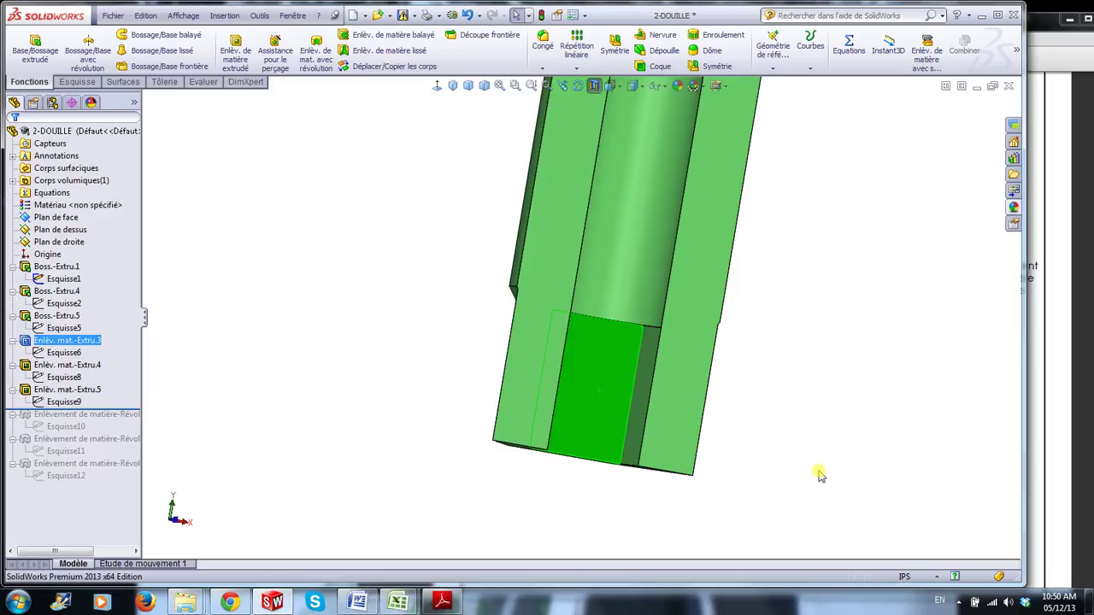
pyautogui.click(819, 474)
# Inspect the hexagonal pocket at the cylinder's open end in the section, highlighting its side faces
pyautogui.scroll(5, 820, 475)
pyautogui.moveTo(788, 213); pyautogui.dragTo(766, 240, button='middle')
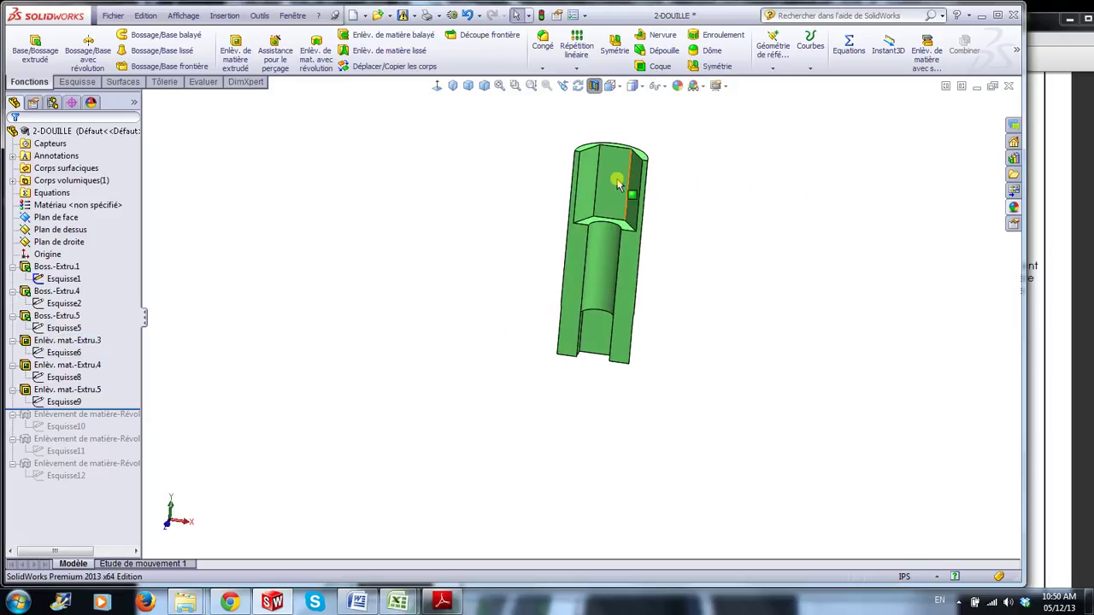
pyautogui.scroll(-5, 619, 184)
pyautogui.click(606, 215)
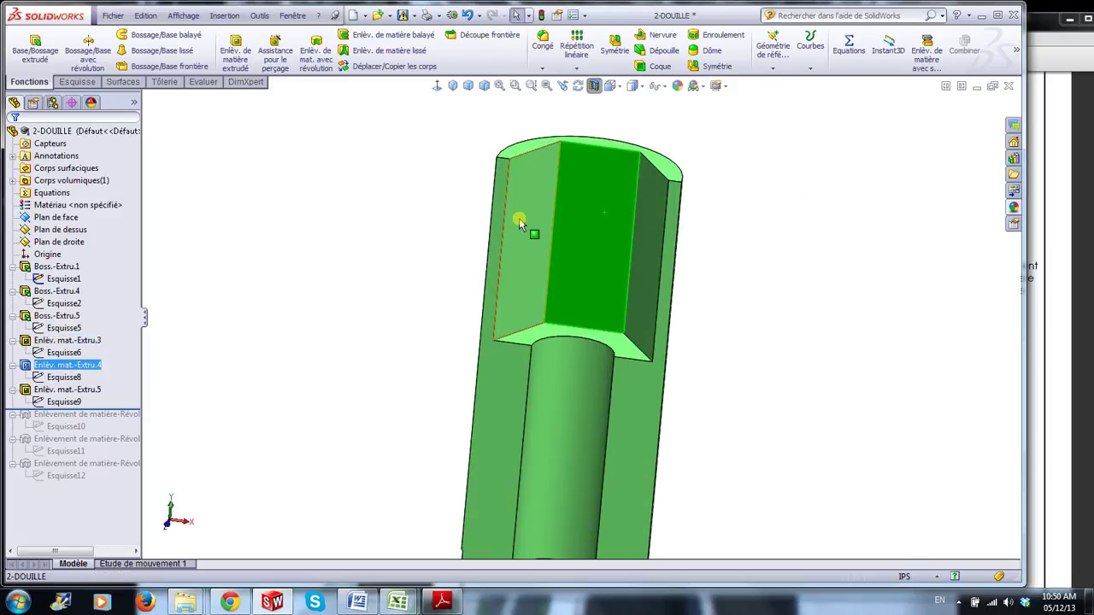
pyautogui.keyDown('ctrl'); pyautogui.click(519, 219); pyautogui.keyUp('ctrl')
pyautogui.moveTo(729, 330); pyautogui.dragTo(728, 321, button='middle')
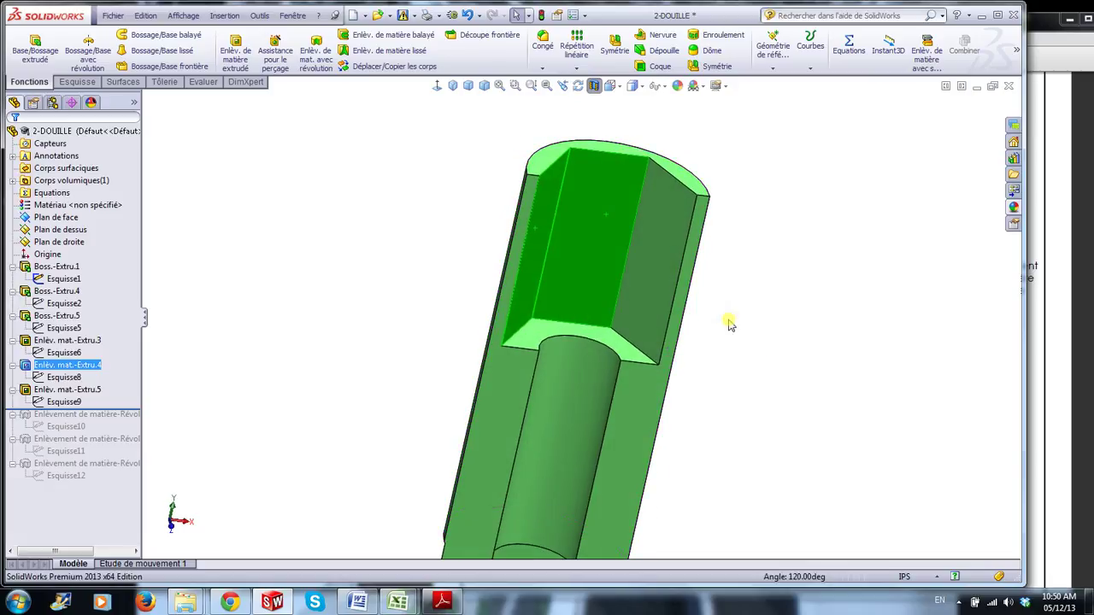
pyautogui.keyDown('ctrl'); pyautogui.click(638, 246); pyautogui.keyUp('ctrl')
pyautogui.click(765, 399)
# Examine the circular bore linking the hexagonal pocket and the square recess in the section
pyautogui.scroll(3, 818, 479)
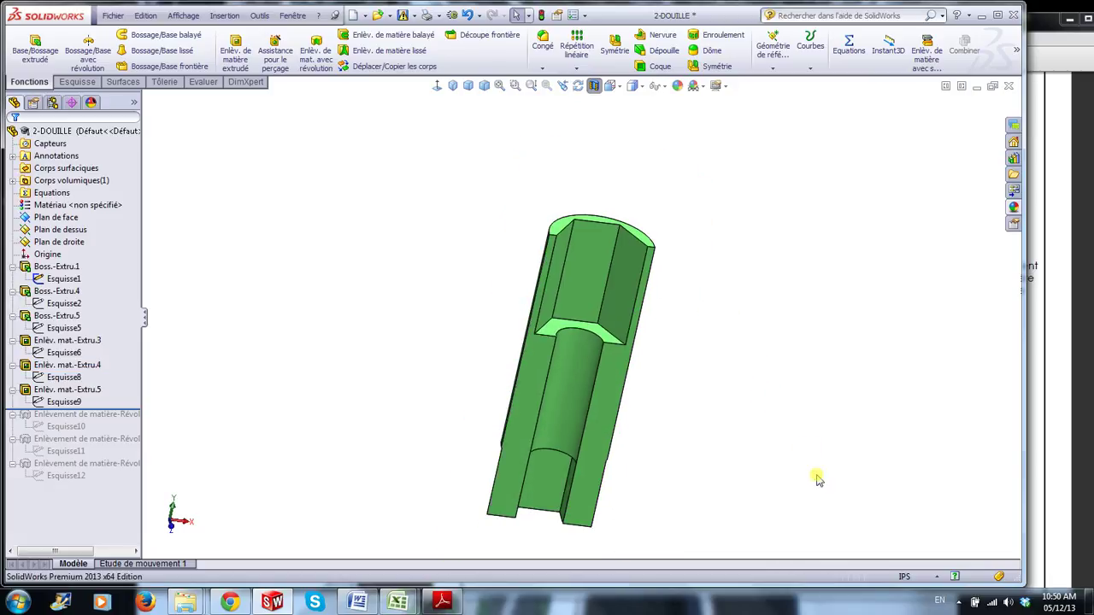
pyautogui.click(578, 369)
pyautogui.moveTo(679, 453); pyautogui.dragTo(652, 437, button='middle')
pyautogui.scroll(-5, 648, 426)
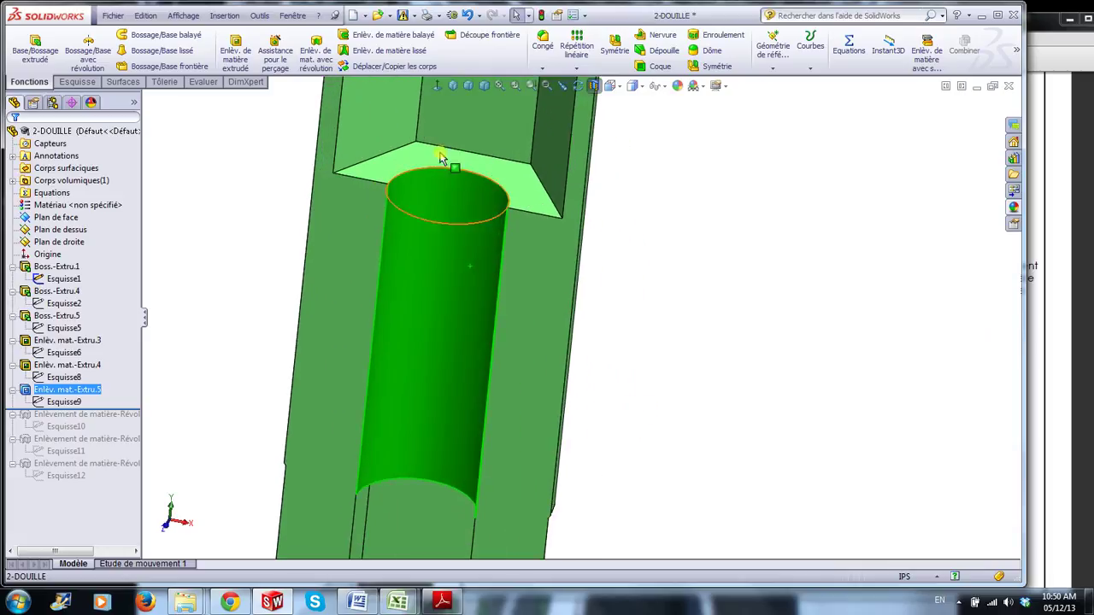
pyautogui.scroll(3, 675, 487)
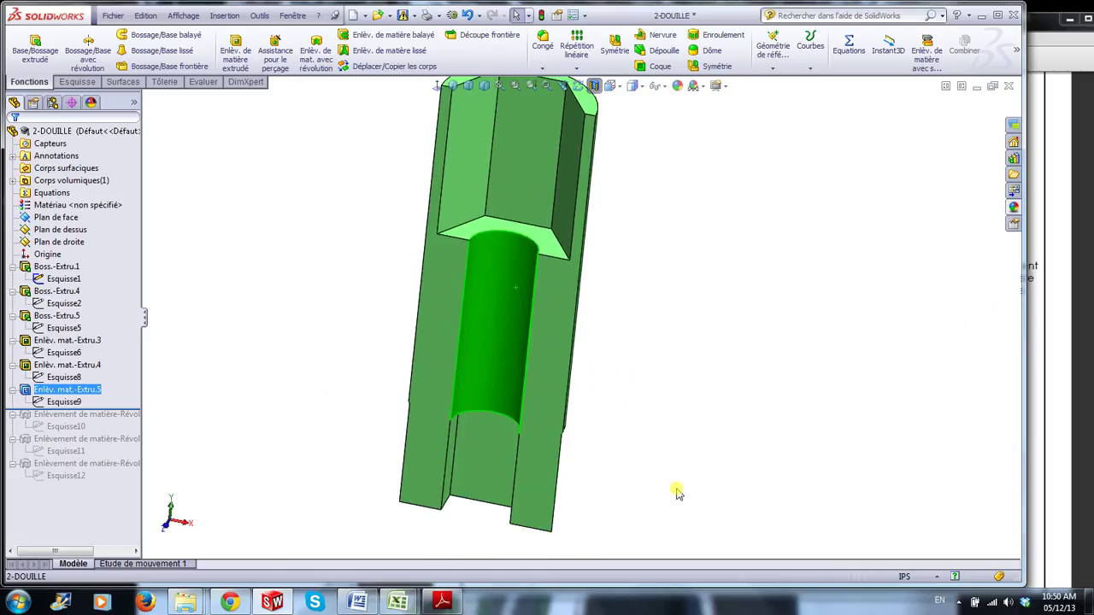
pyautogui.moveTo(676, 493); pyautogui.dragTo(699, 385, button='middle')
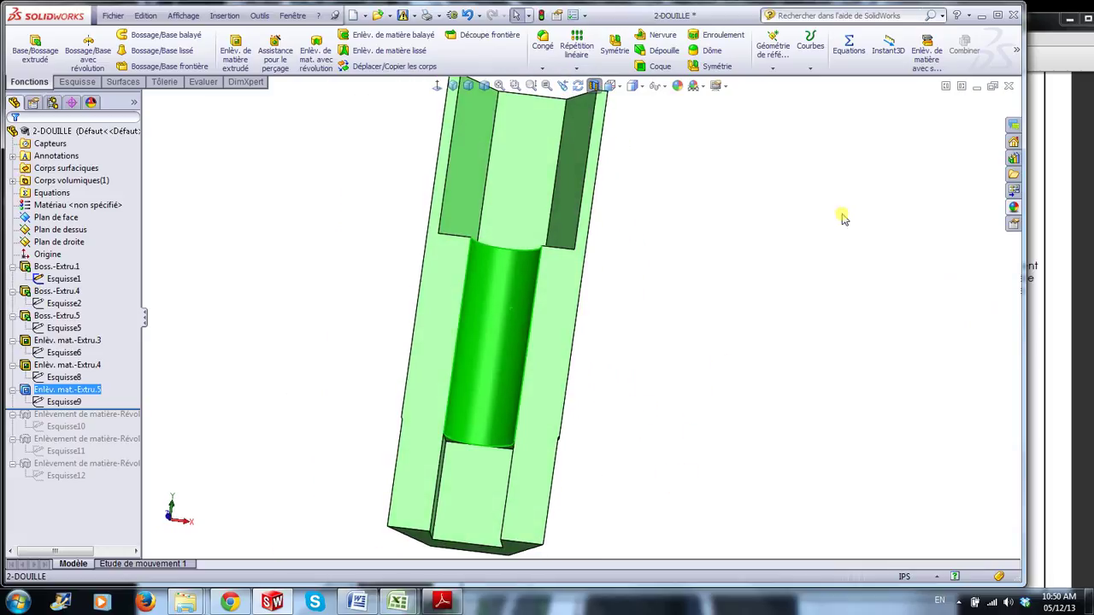
pyautogui.click(819, 253)
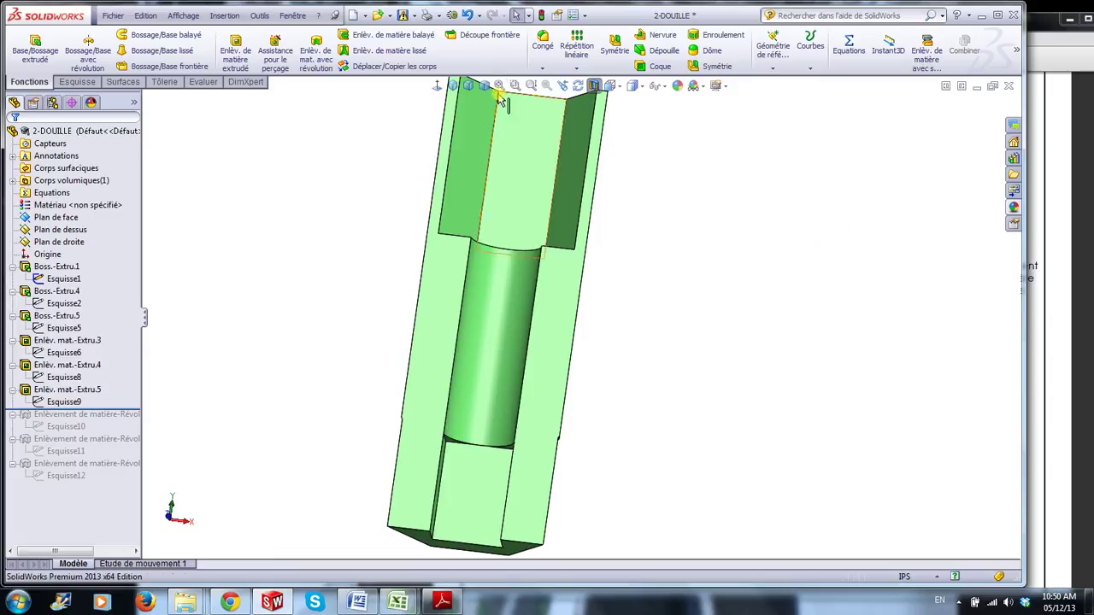
# Turn off the section view and examine the outer hexagonal end of the whole socket
pyautogui.click(596, 86)
pyautogui.press('f')
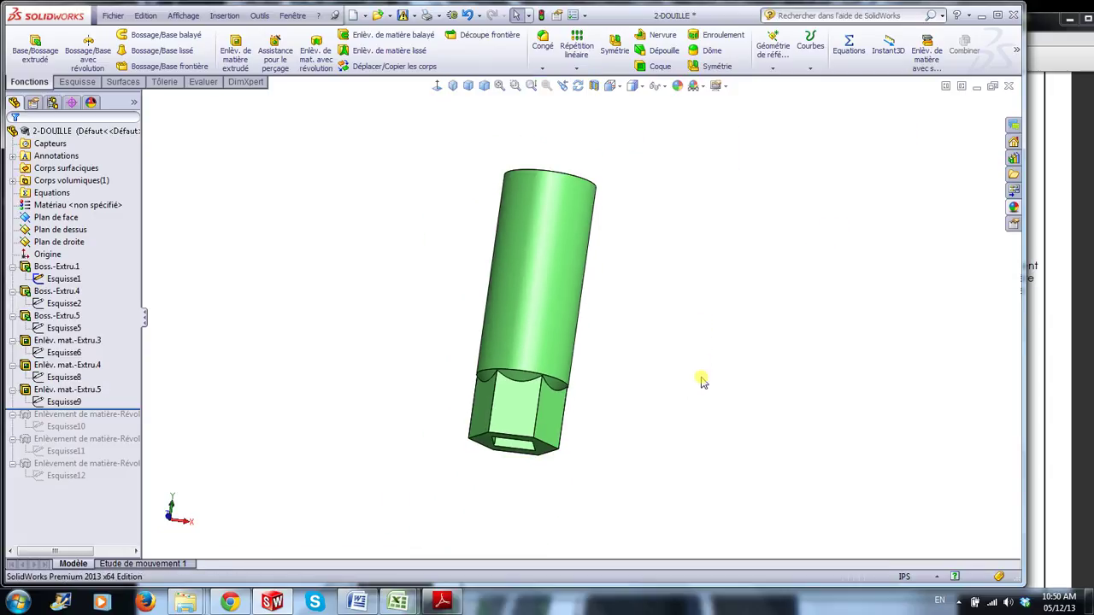
pyautogui.moveTo(711, 321); pyautogui.dragTo(645, 329, button='middle')
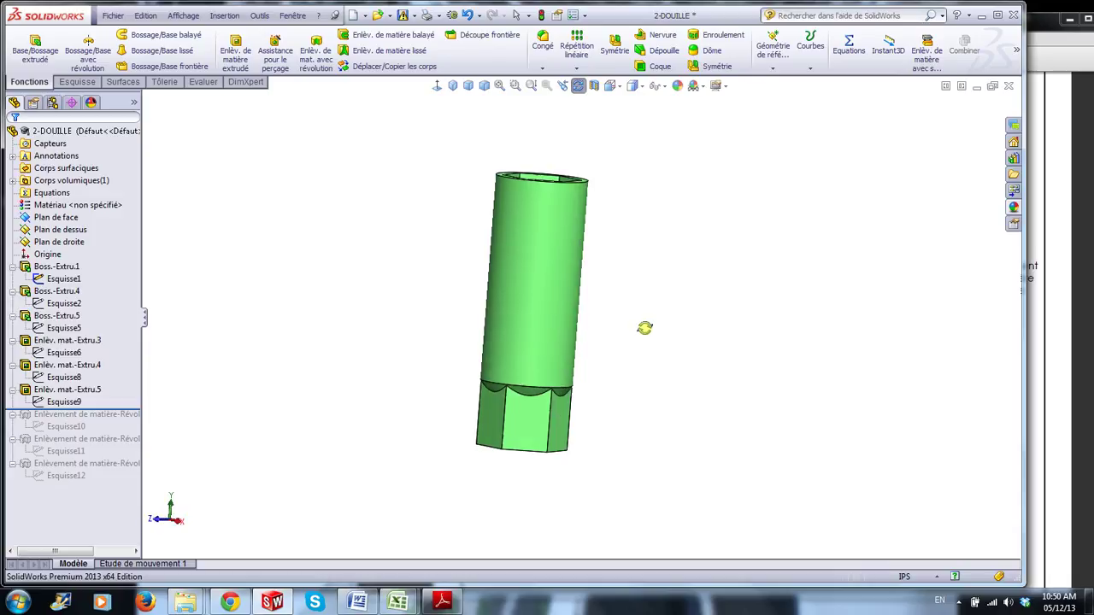
pyautogui.moveTo(278, 357)
pyautogui.mouseDown(button='middle')
pyautogui.moveTo(564, 264)
pyautogui.moveTo(627, 359)
pyautogui.moveTo(664, 357)
pyautogui.mouseUp(button='middle')
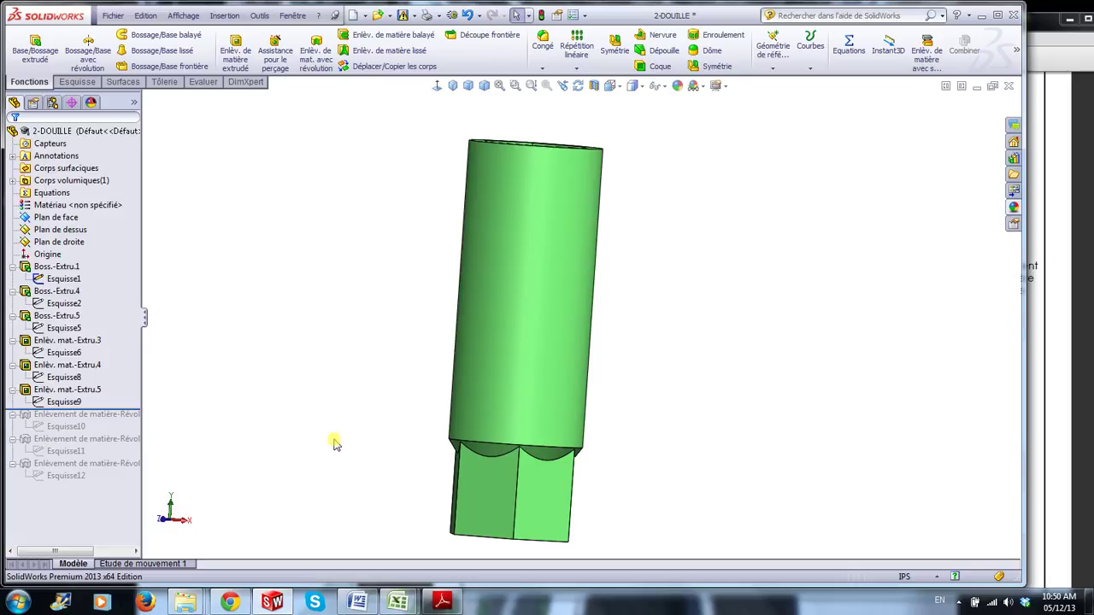
pyautogui.scroll(2, 603, 513)
pyautogui.scroll(-2, 590, 481)
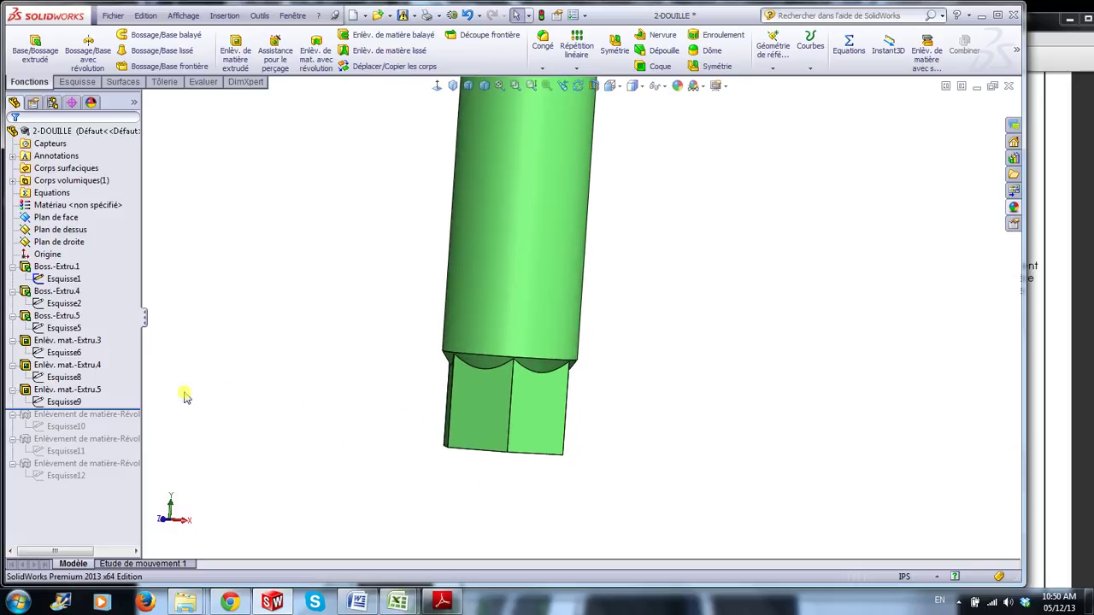
pyautogui.scroll(-4, 538, 465)
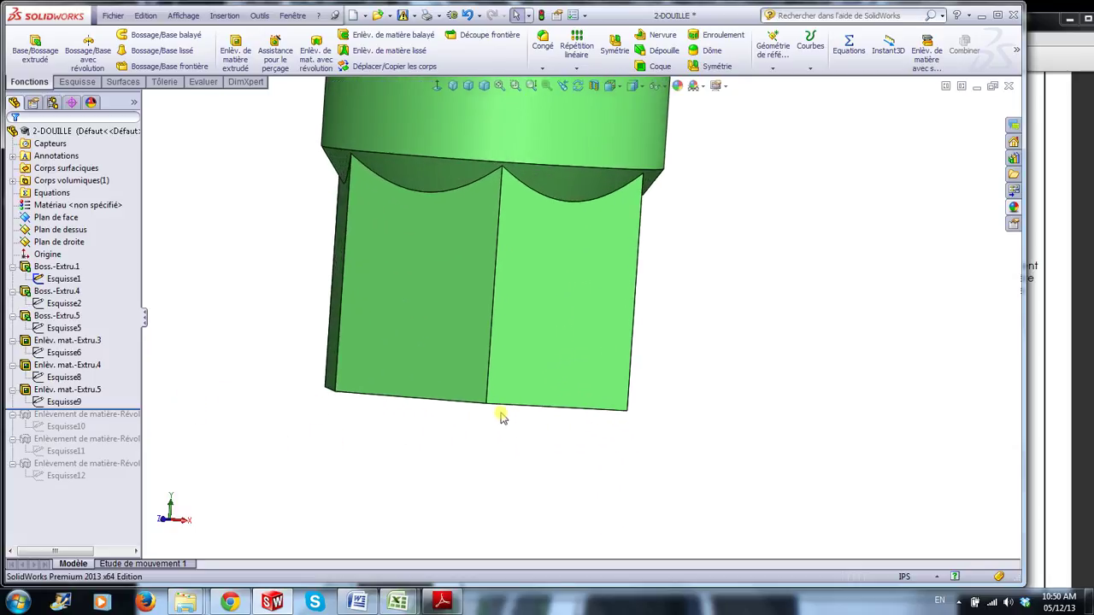
pyautogui.moveTo(323, 432); pyautogui.dragTo(318, 424, button='middle')
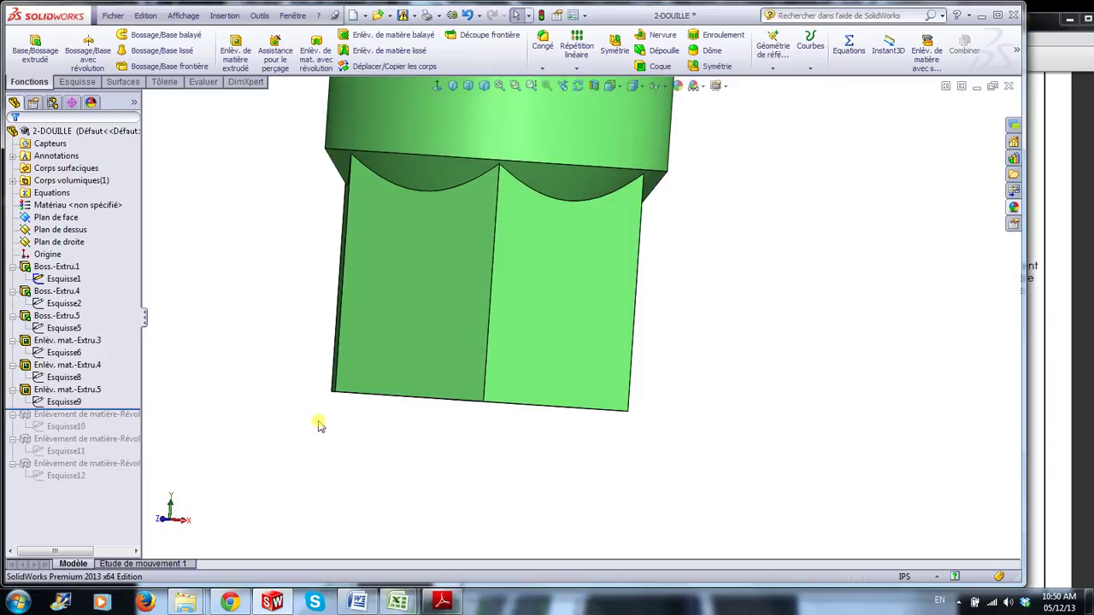
# Roll the history forward to include Enlèvement de matière-Révolution1 and look at the square recess's opening
pyautogui.moveTo(134, 408); pyautogui.dragTo(128, 434)
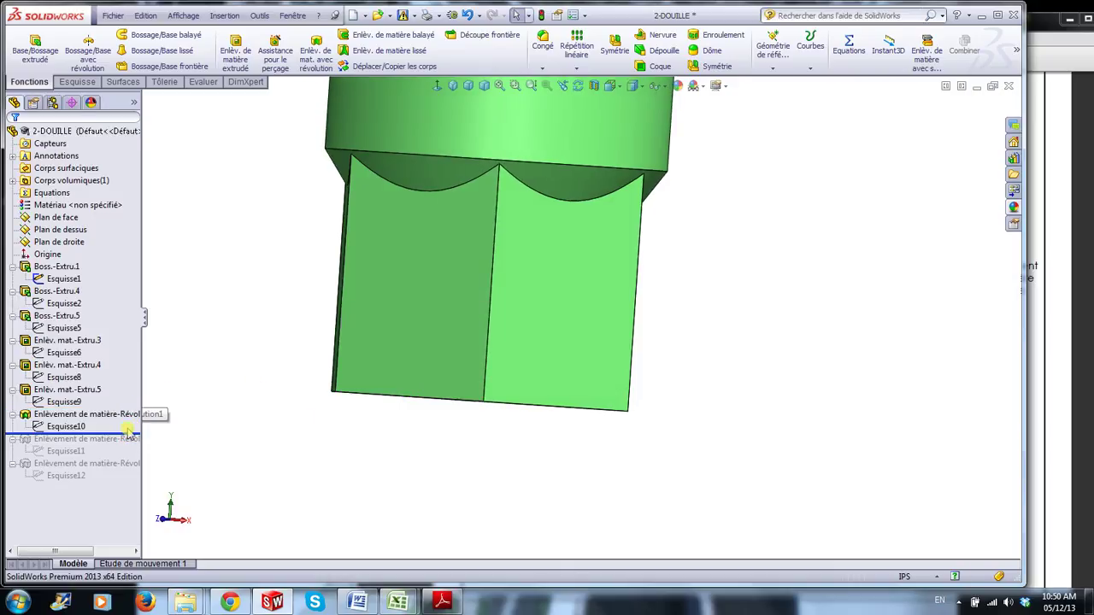
pyautogui.scroll(6, 613, 456)
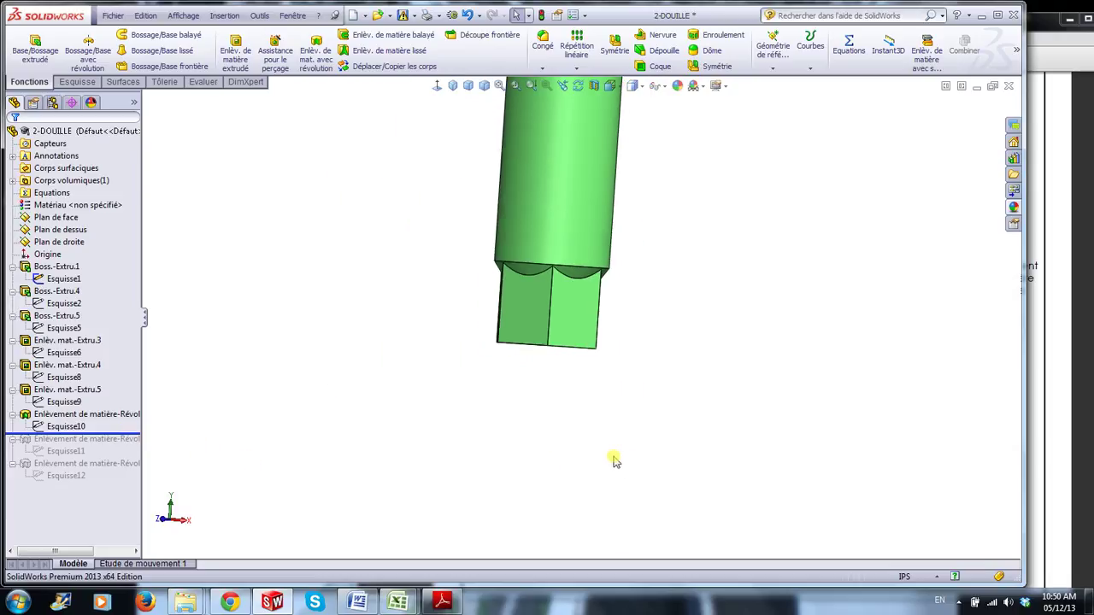
pyautogui.moveTo(642, 465); pyautogui.dragTo(645, 389, button='middle')
pyautogui.scroll(-4, 634, 349)
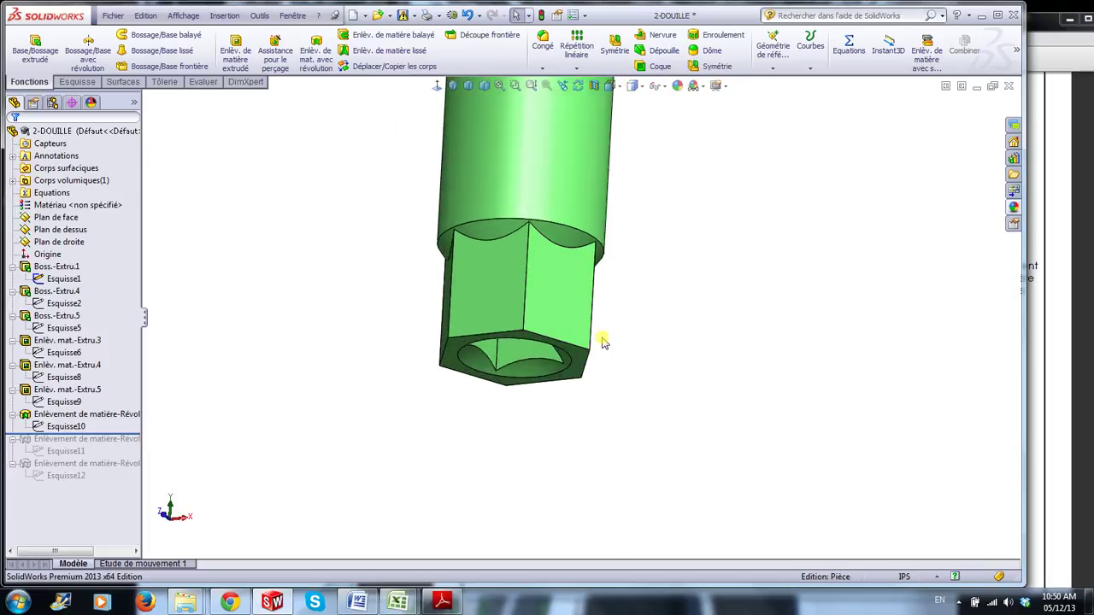
# Roll the history back to before Enlèvement de matière-Révolution1 and check the flat end face around the square recess
pyautogui.moveTo(124, 434); pyautogui.dragTo(119, 408)
pyautogui.scroll(-2, 461, 395)
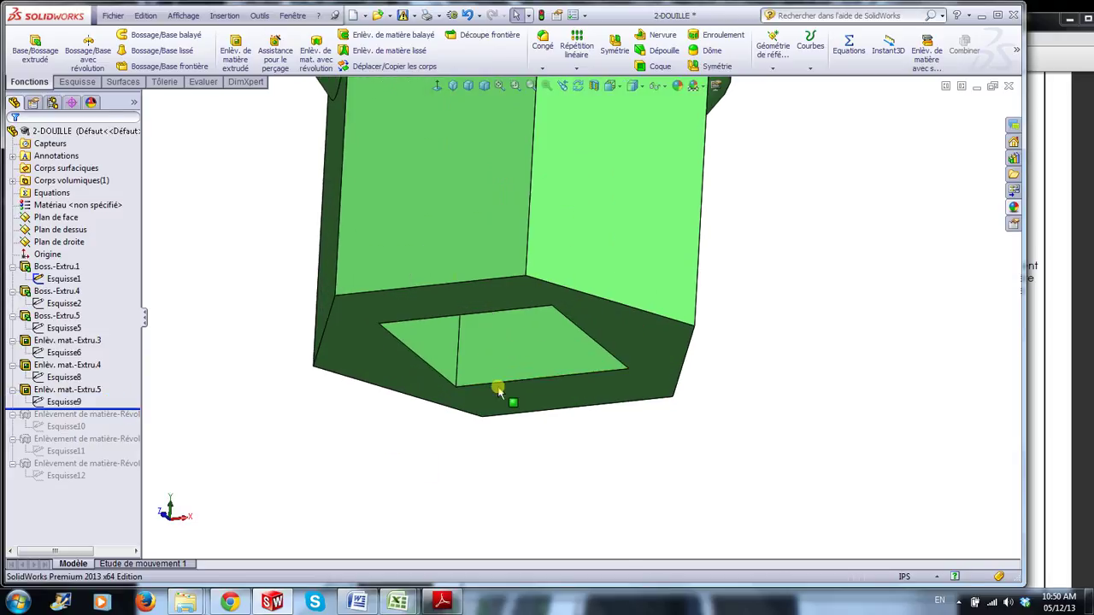
pyautogui.click(378, 366)
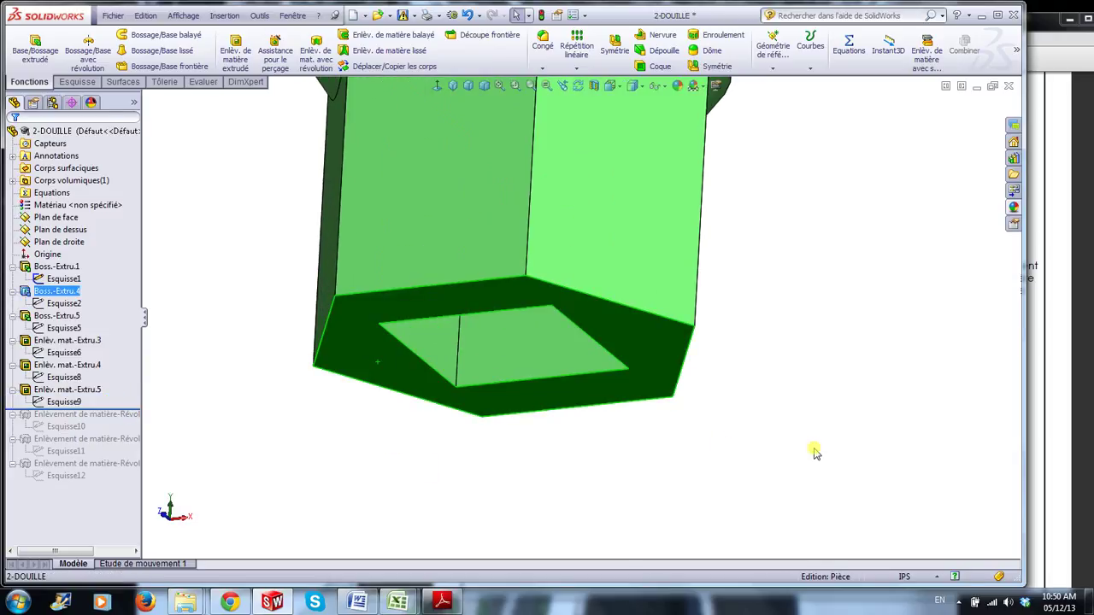
# Include Enlèvement de matière-Révolution1 in the history again and inspect the conical chamfer it cuts around the square recess
pyautogui.click(125, 411)
pyautogui.moveTo(128, 414); pyautogui.dragTo(124, 436)
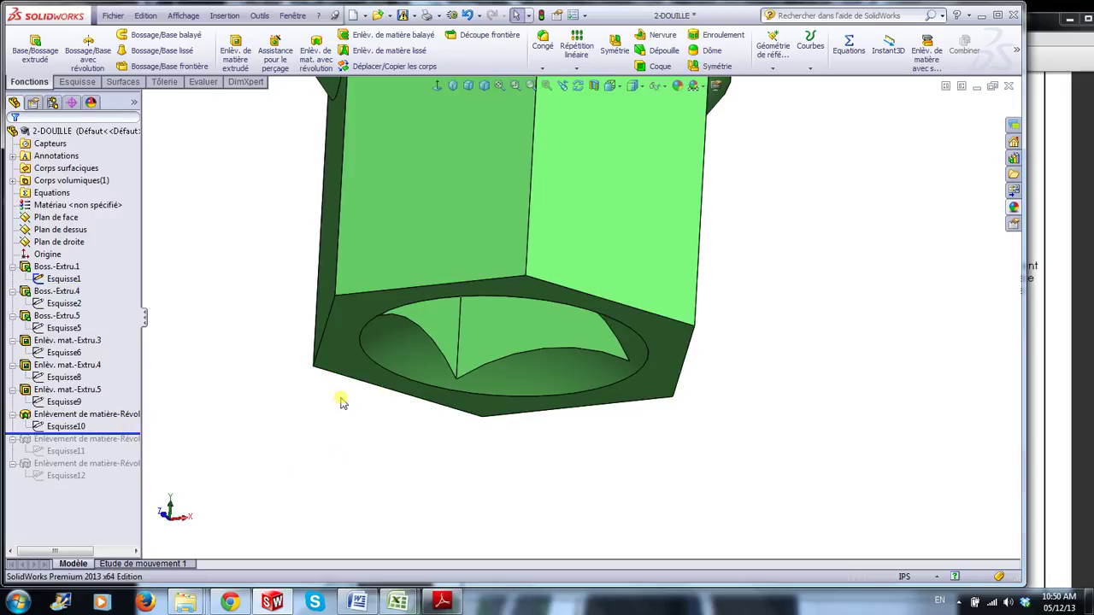
pyautogui.click(421, 353)
pyautogui.moveTo(744, 471); pyautogui.dragTo(796, 396, button='middle')
pyautogui.scroll(-4, 613, 310)
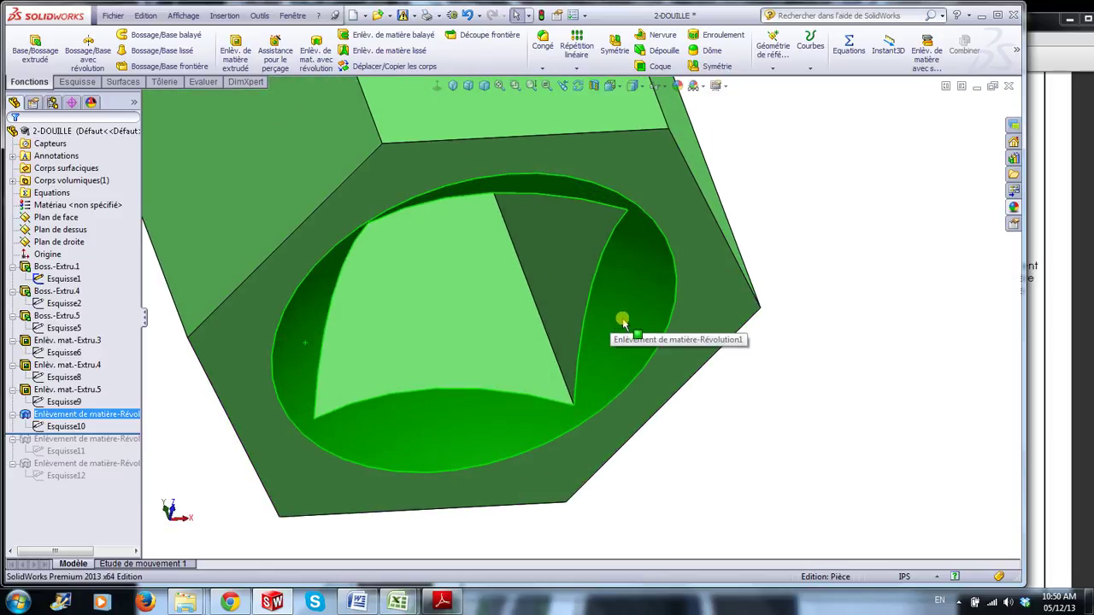
pyautogui.scroll(4, 660, 370)
pyautogui.scroll(2, 661, 370)
pyautogui.click(755, 345)
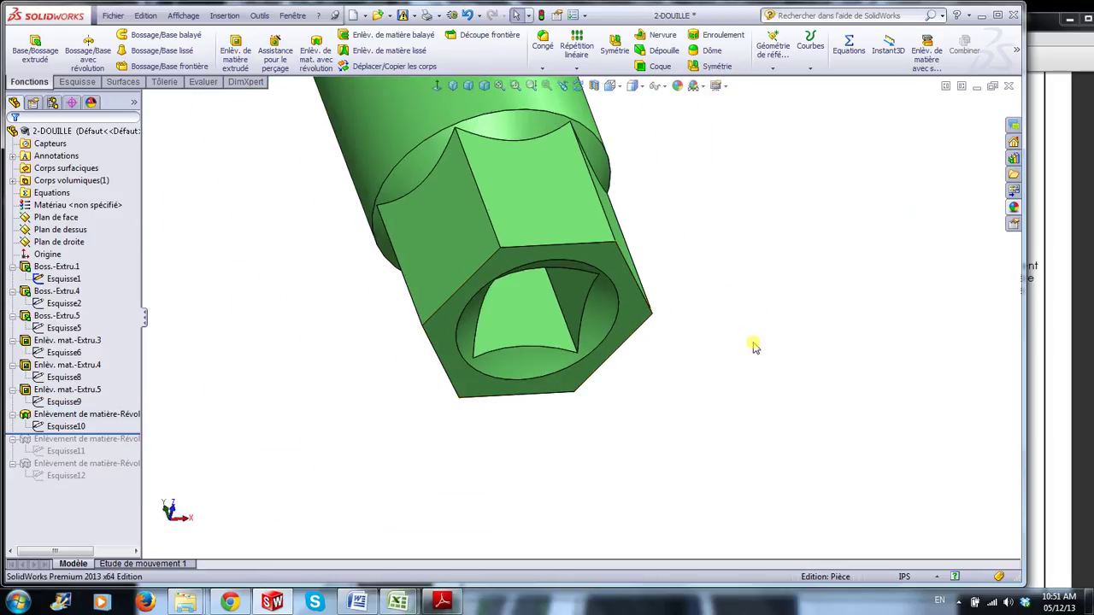
# Inspect the rim of the hexagonal pocket at the cylinder's open end
pyautogui.scroll(1, 753, 346)
pyautogui.moveTo(731, 242); pyautogui.dragTo(679, 381, button='middle')
pyautogui.scroll(-6, 501, 122)
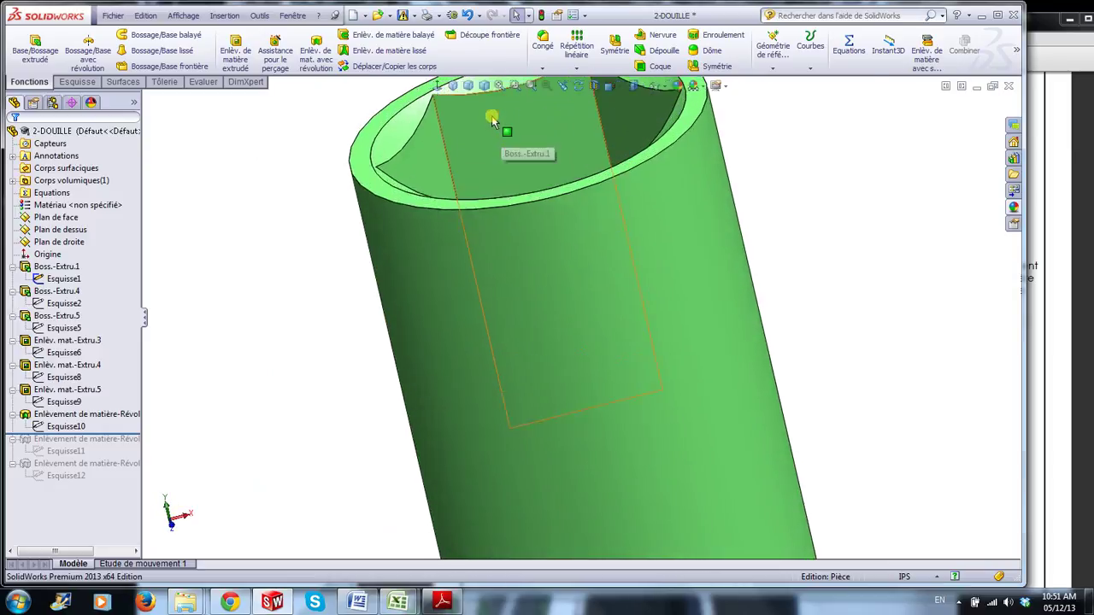
# Show the whole socket and section it along Plan de face
pyautogui.scroll(-3, 371, 171)
pyautogui.scroll(5, 581, 294)
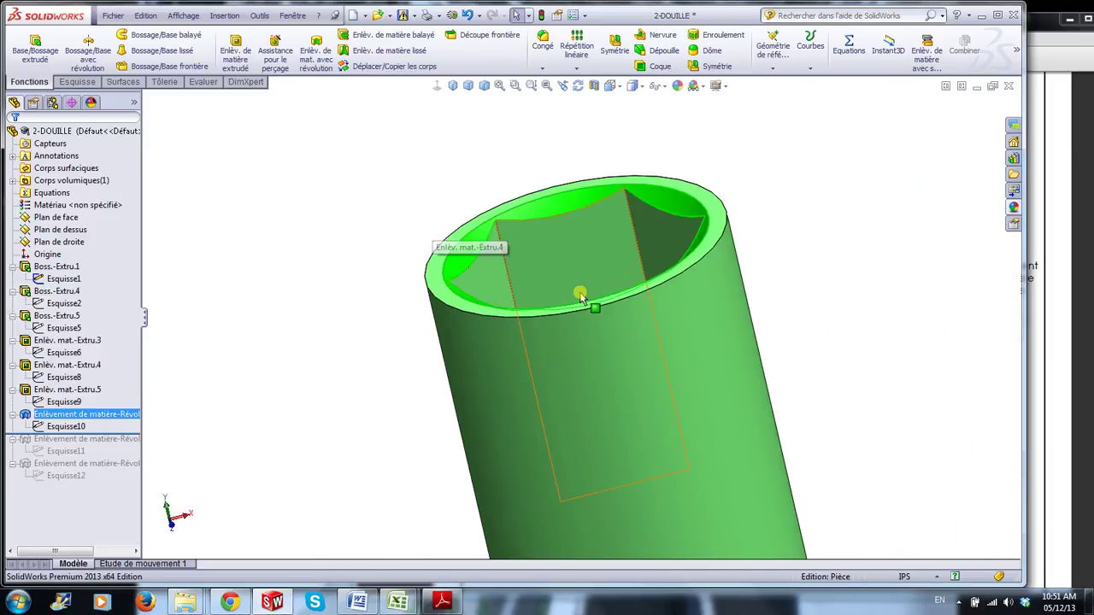
pyautogui.scroll(3, 861, 364)
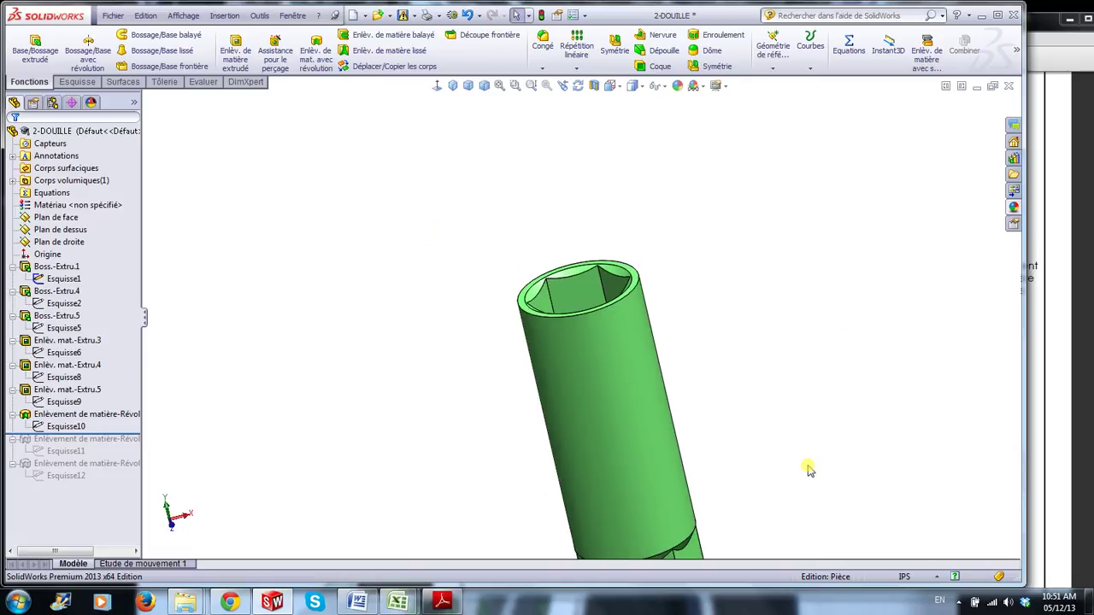
pyautogui.scroll(2, 800, 475)
pyautogui.moveTo(789, 479); pyautogui.dragTo(795, 401, button='middle')
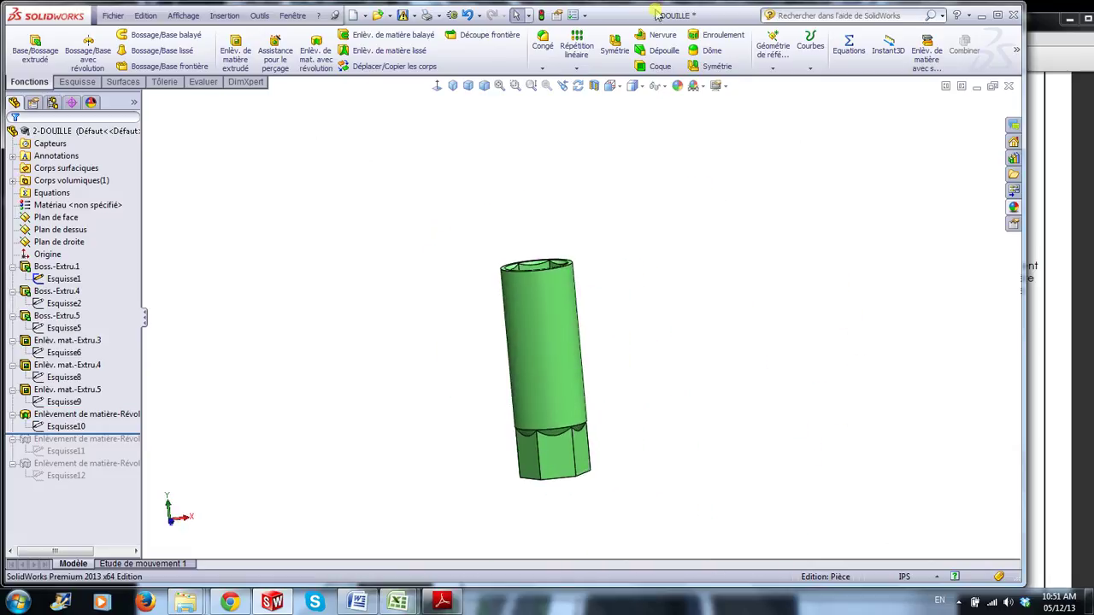
pyautogui.click(593, 86)
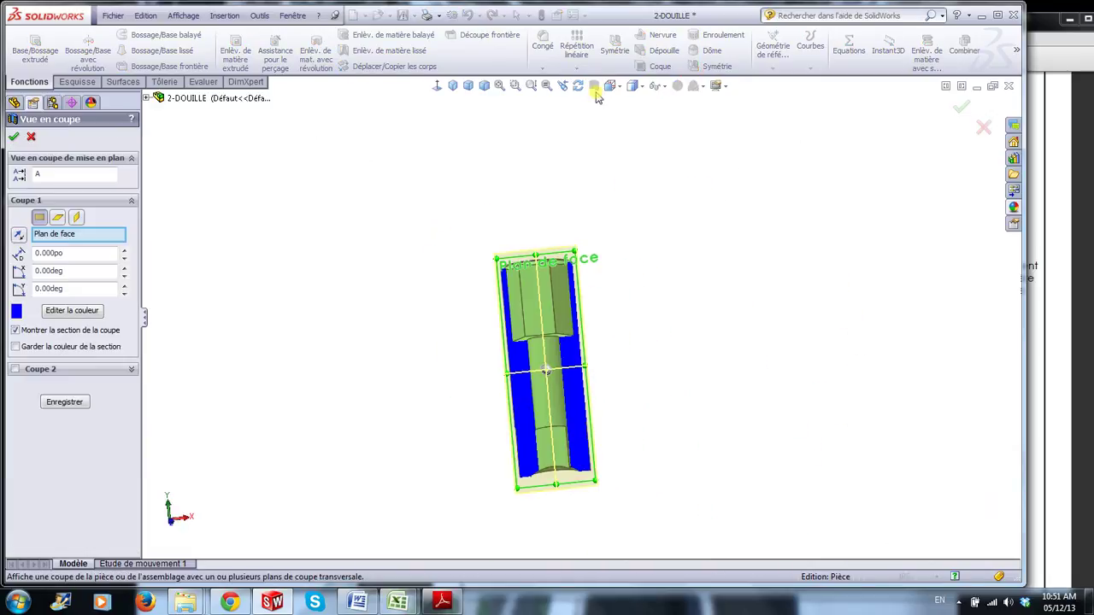
pyautogui.click(961, 108)
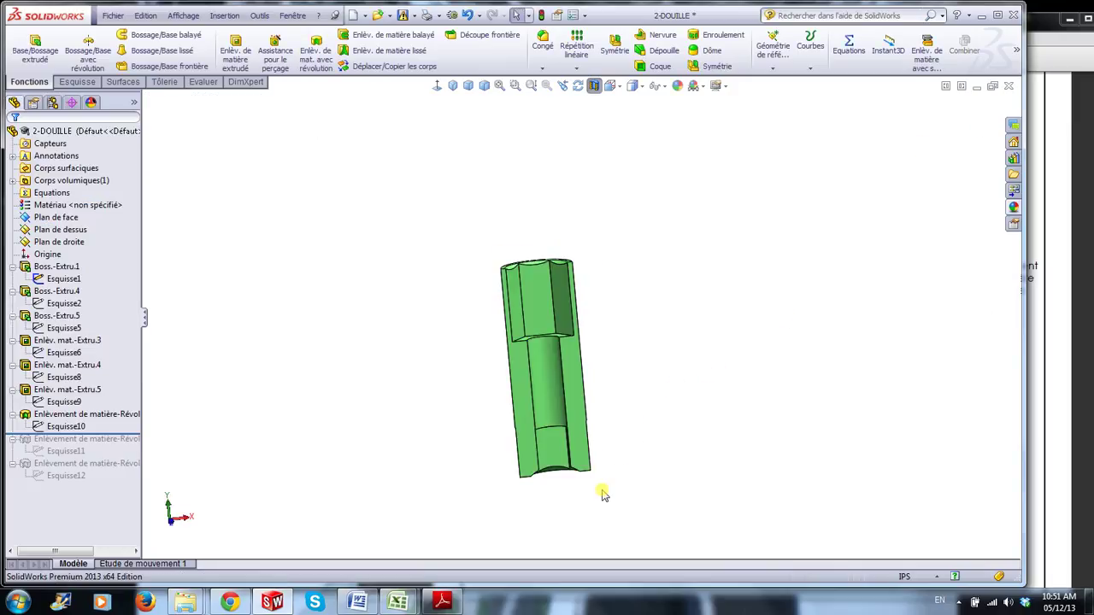
# Examine the cut that Enlèvement de matière-Révolution1 makes at the square recess end of the sectioned socket
pyautogui.scroll(8, 528, 442)
pyautogui.moveTo(513, 442); pyautogui.dragTo(508, 384, button='middle')
pyautogui.click(543, 258)
pyautogui.scroll(-9, 544, 261)
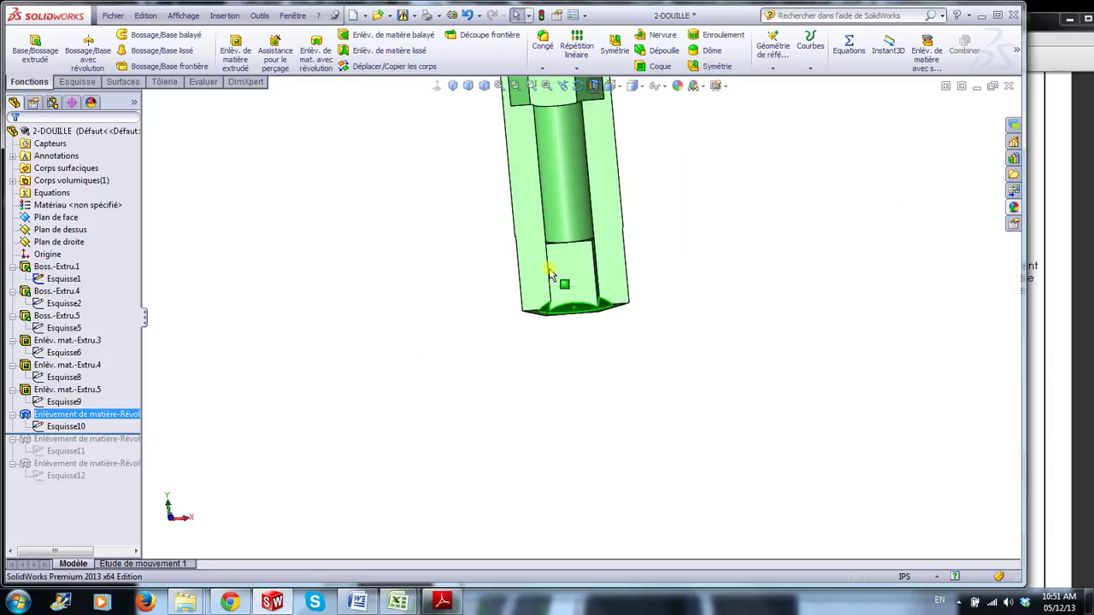
pyautogui.scroll(3, 736, 197)
# Examine the curved chamfer face around the hexagonal pocket's rim in the sectioned view
pyautogui.moveTo(732, 206); pyautogui.dragTo(714, 280, button='middle')
pyautogui.scroll(-10, 530, 181)
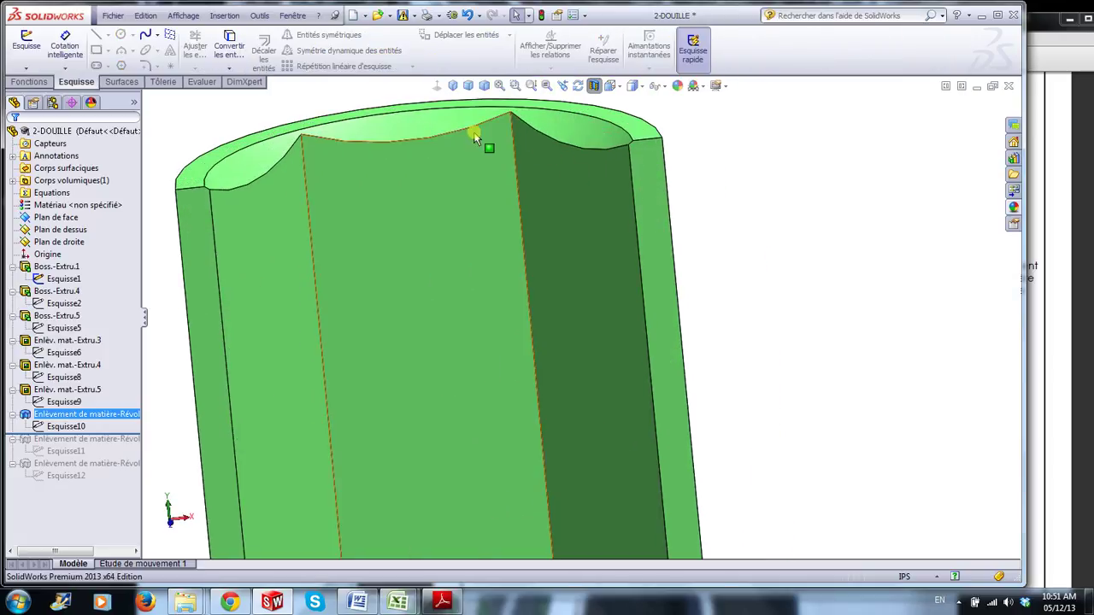
pyautogui.click(437, 122)
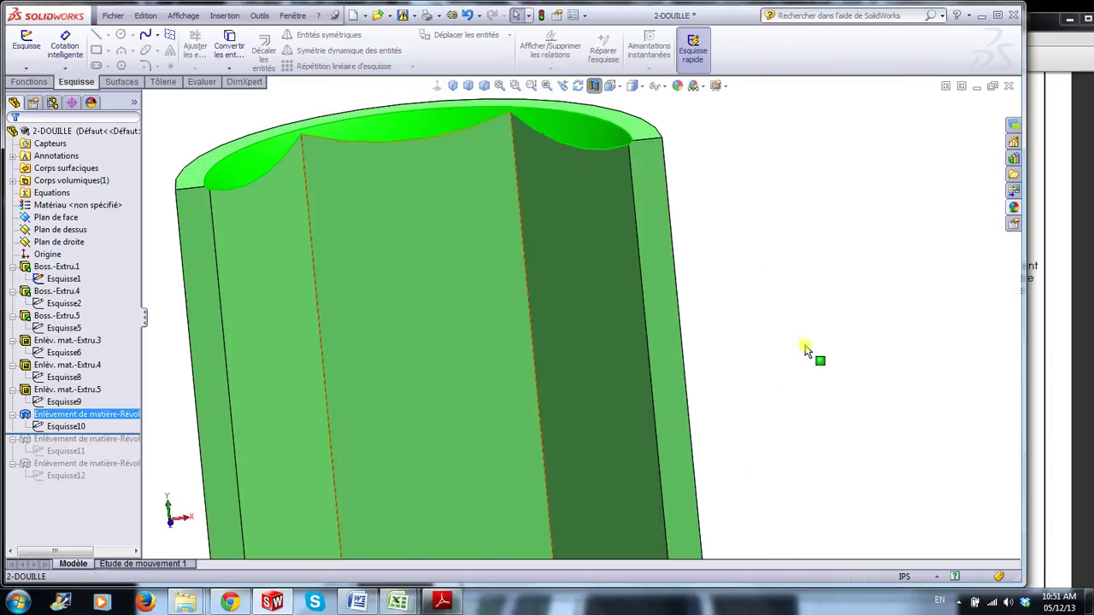
pyautogui.click(862, 377)
pyautogui.scroll(1, 857, 383)
pyautogui.scroll(6, 858, 387)
pyautogui.scroll(-2, 531, 422)
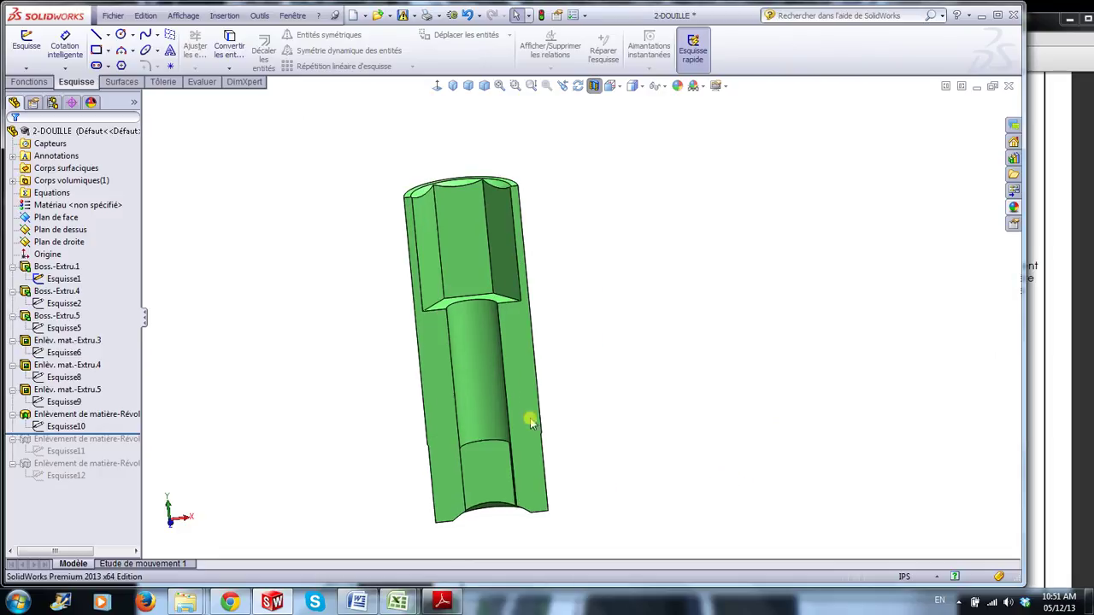
# Open Esquisse10 of the first revolved cut for editing and view it normal to its plane
pyautogui.click(66, 426)
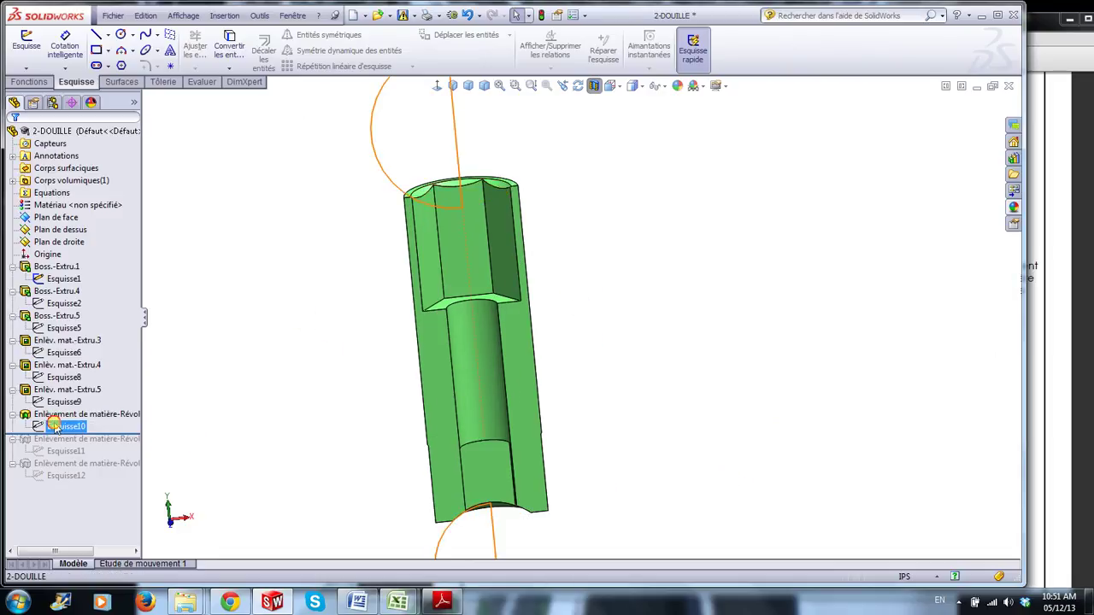
pyautogui.click(63, 386)
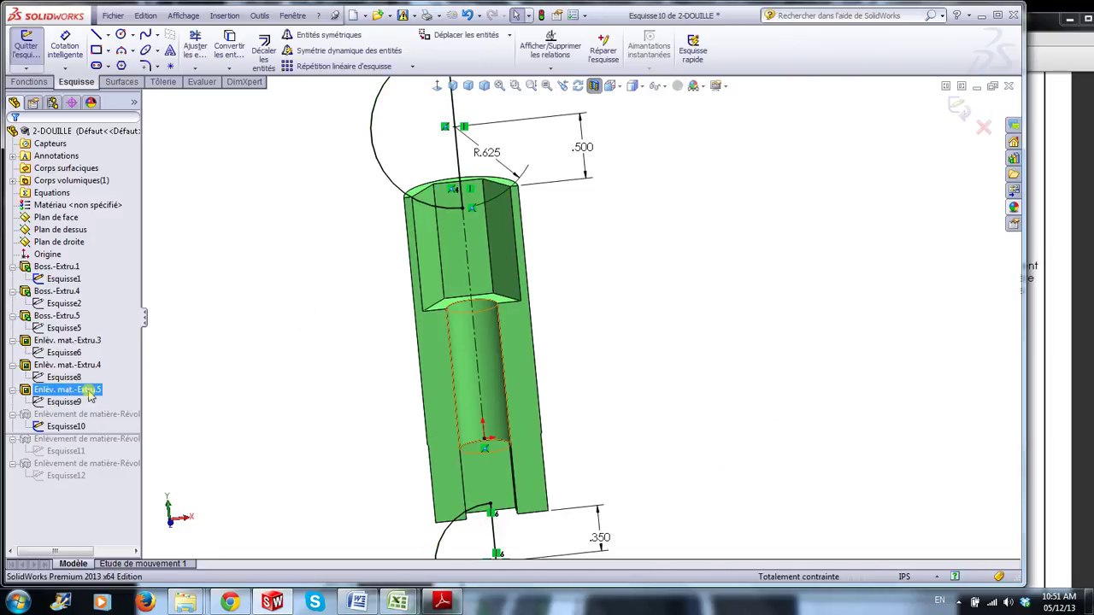
pyautogui.click(438, 87)
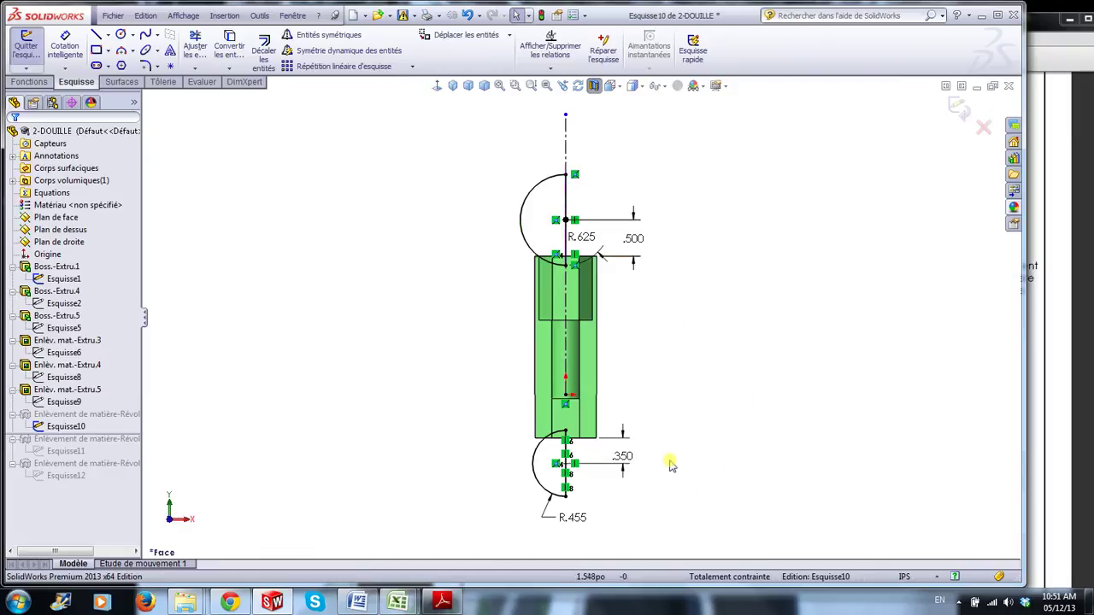
# Reposition the R.455 radius dimension outside the arc, beside its upper-left edge, at the socket's square end
pyautogui.scroll(-6, 556, 449)
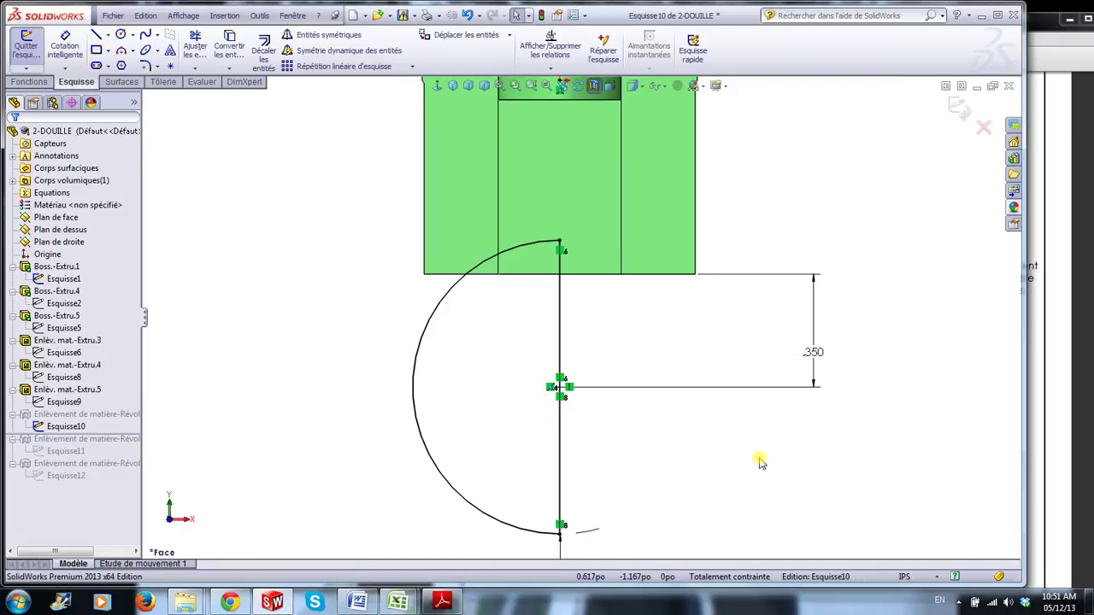
pyautogui.scroll(3, 724, 466)
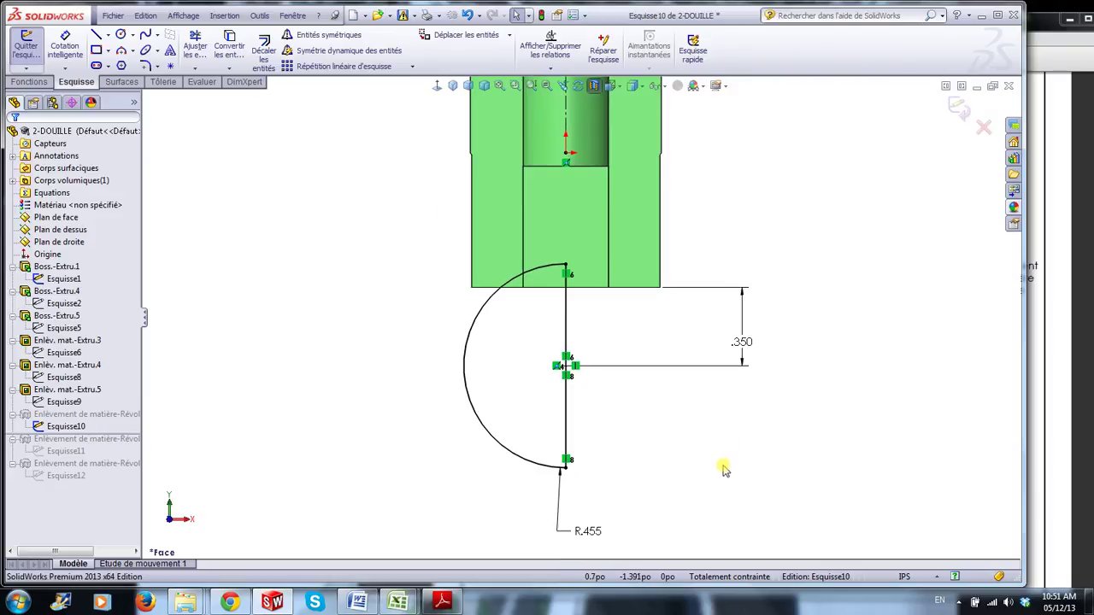
pyautogui.moveTo(576, 536)
pyautogui.mouseDown()
pyautogui.moveTo(385, 390)
pyautogui.moveTo(384, 354)
pyautogui.moveTo(418, 317)
pyautogui.moveTo(414, 299)
pyautogui.mouseUp()
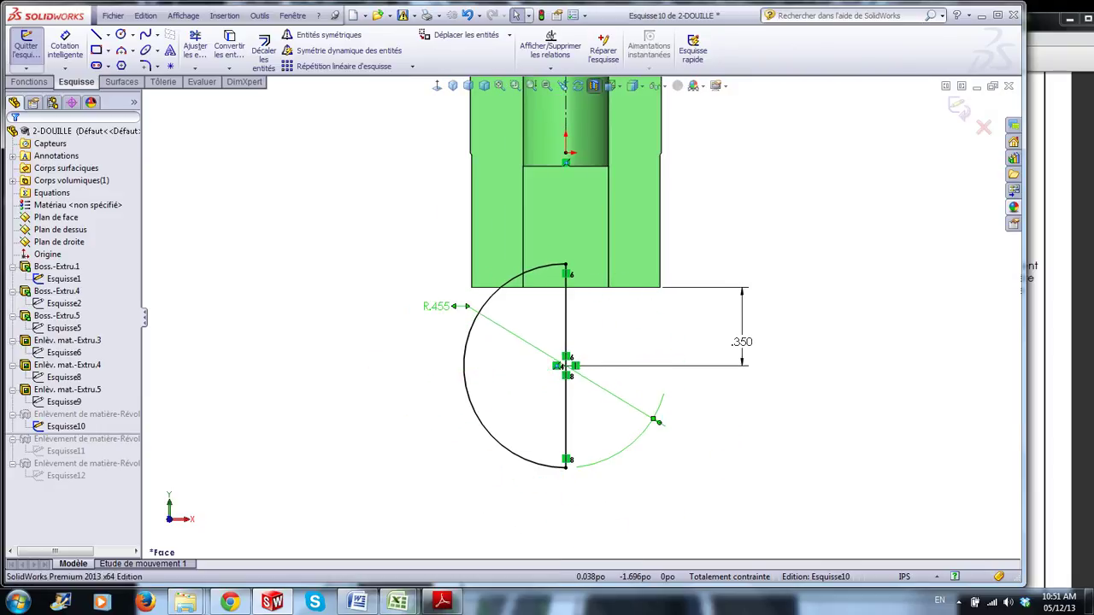
pyautogui.click(425, 385)
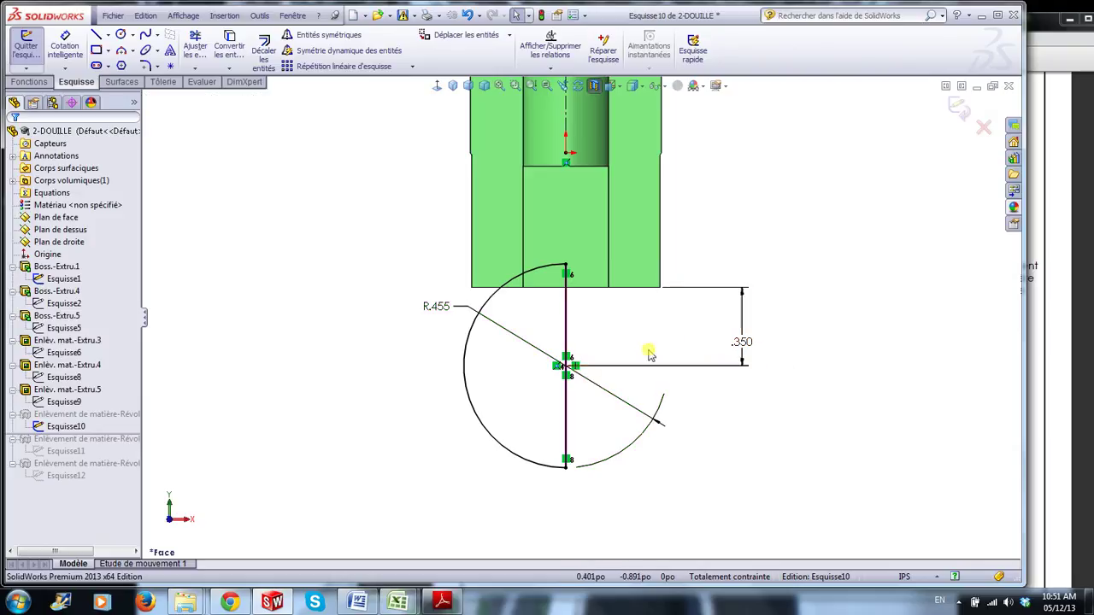
# Compare the lower arc's radius and centre offset with detail B of 2-DOUILLE.pdf in Adobe Reader, then return to SolidWorks
pyautogui.scroll(-2, 606, 402)
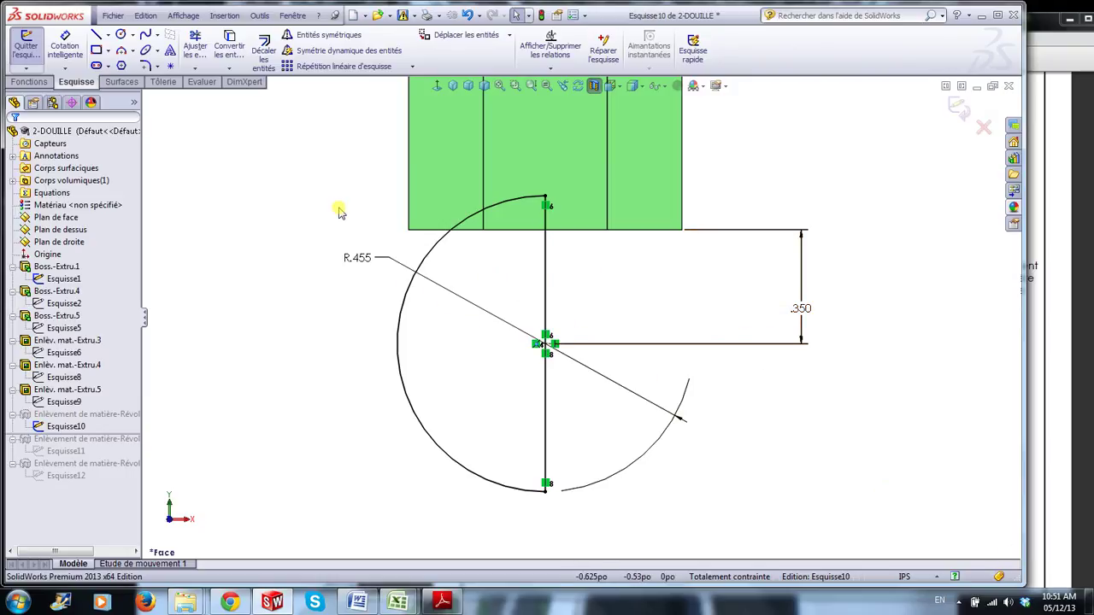
pyautogui.click(1067, 386)
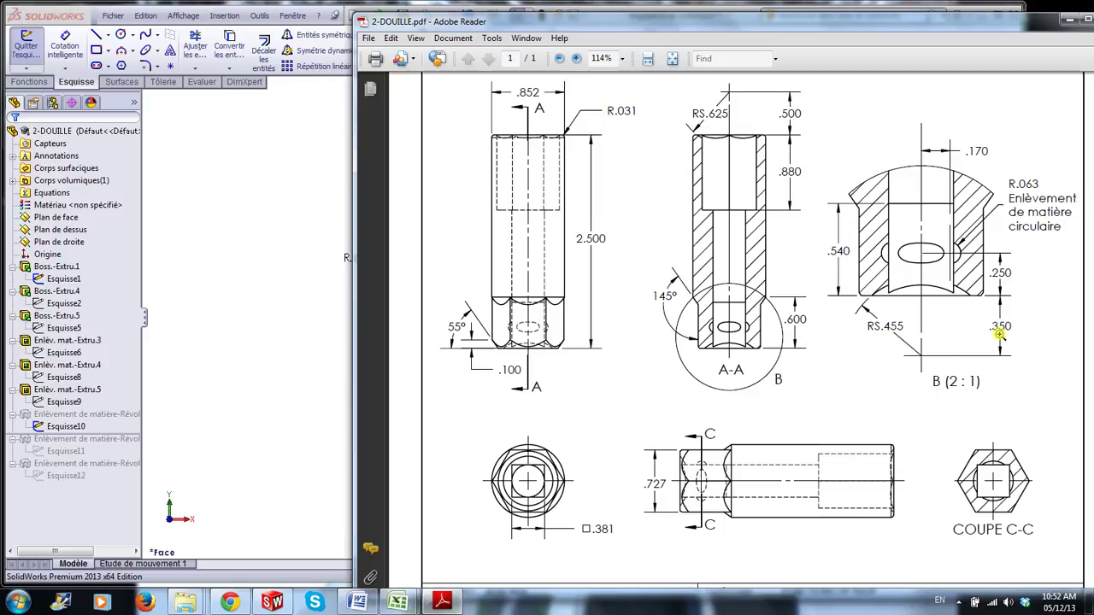
pyautogui.click(244, 206)
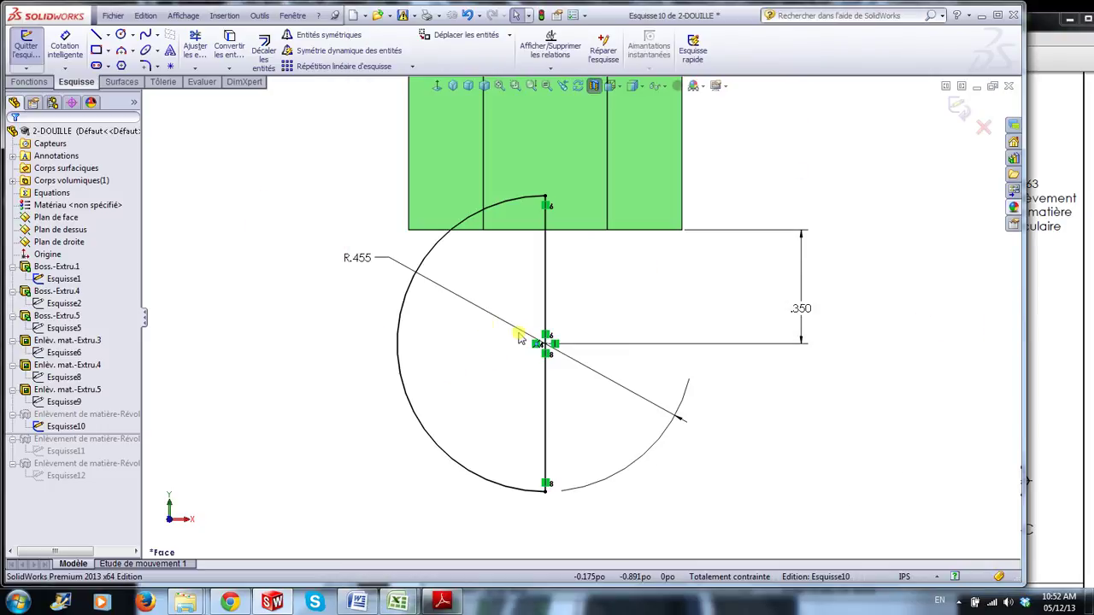
# Check the upper arc's radius and centre offset against section A-A of the PDF drawing and return to the sketch
pyautogui.scroll(9, 757, 175)
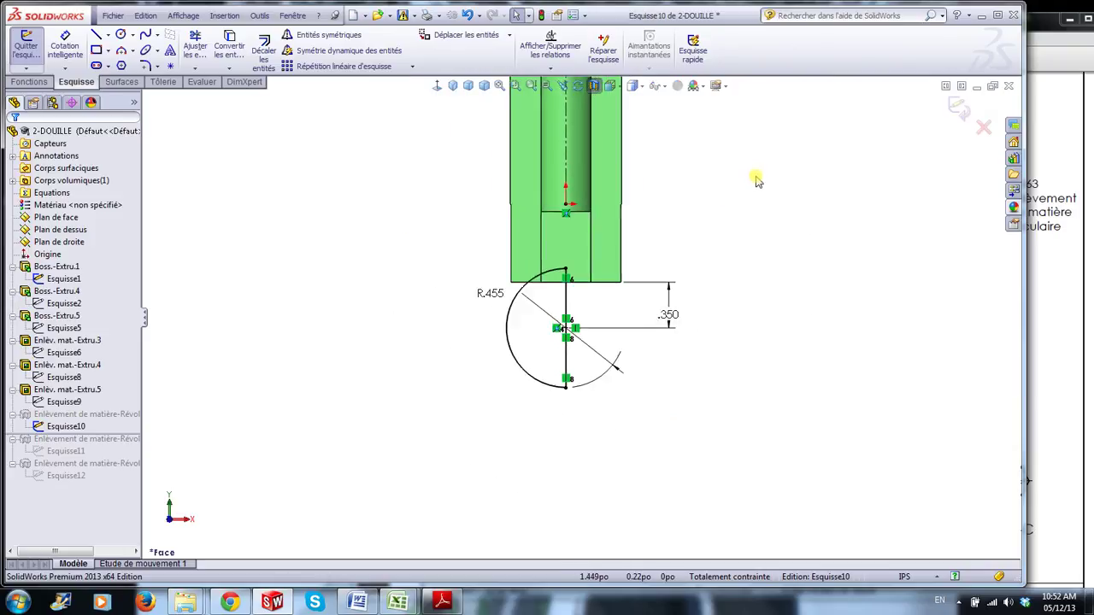
pyautogui.scroll(-5, 580, 146)
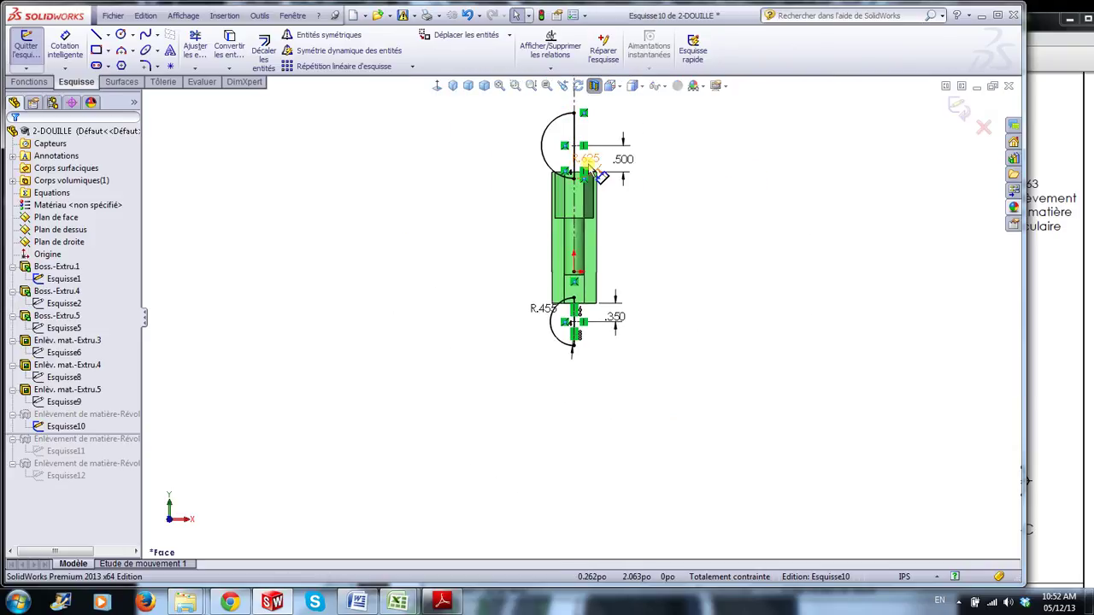
pyautogui.scroll(-3, 594, 286)
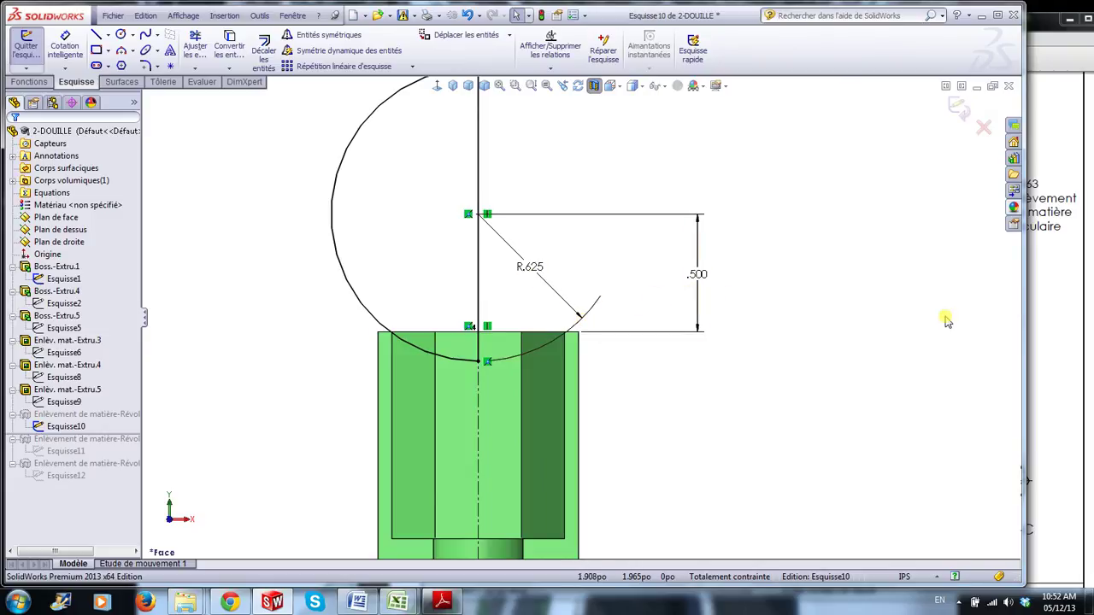
pyautogui.click(1057, 326)
pyautogui.scroll(3, 773, 210)
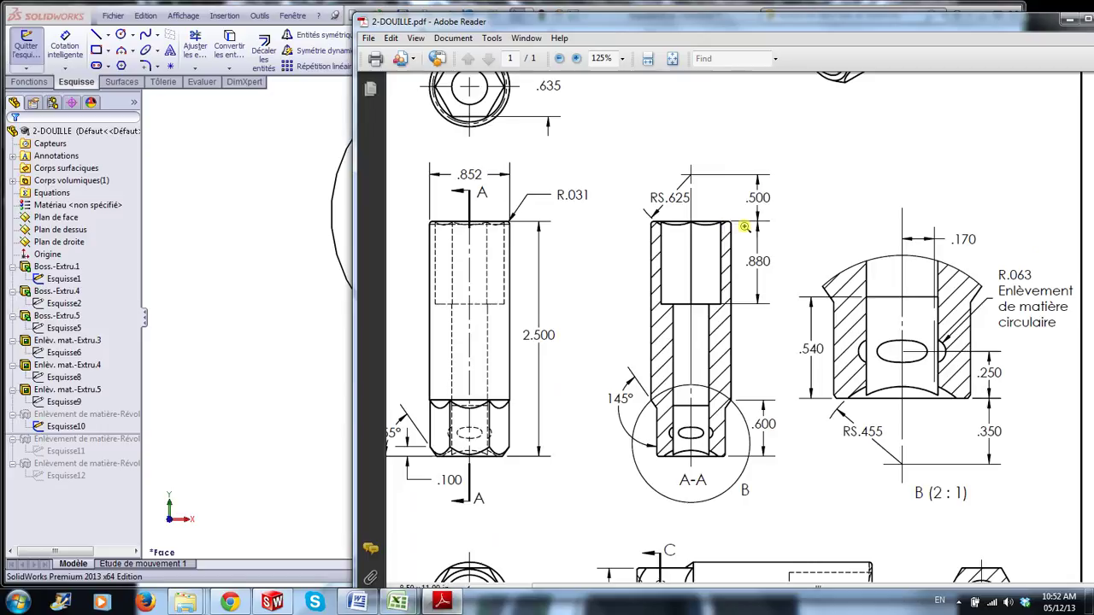
pyautogui.click(289, 262)
# Exit Esquisse10 and inspect the rebuilt spherical cut at the square end of the sectioned socket
pyautogui.scroll(5, 659, 452)
pyautogui.scroll(-1, 659, 462)
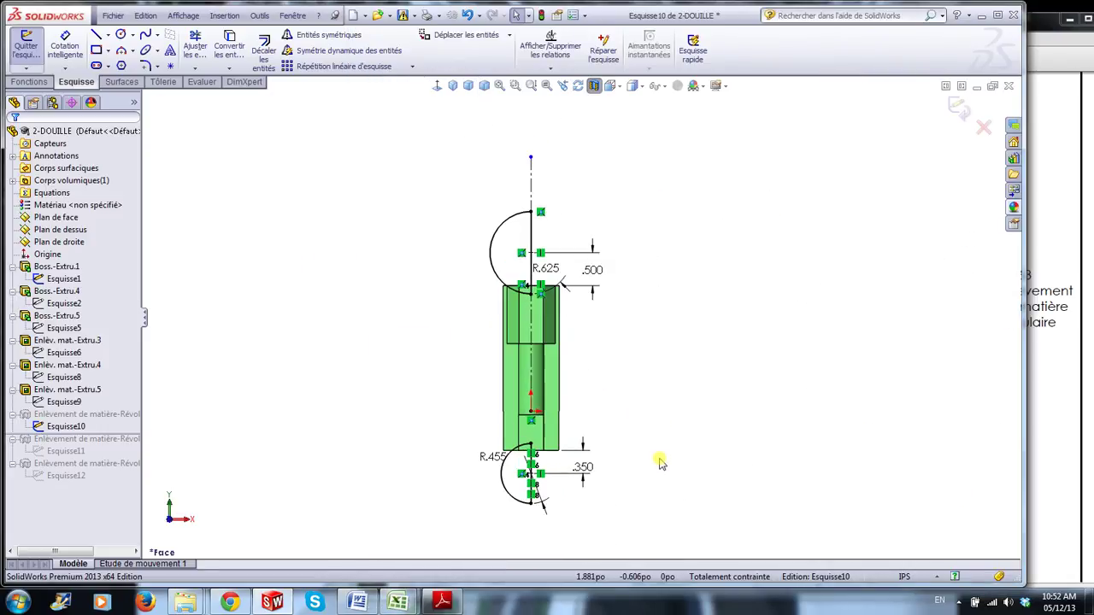
pyautogui.scroll(-1, 660, 470)
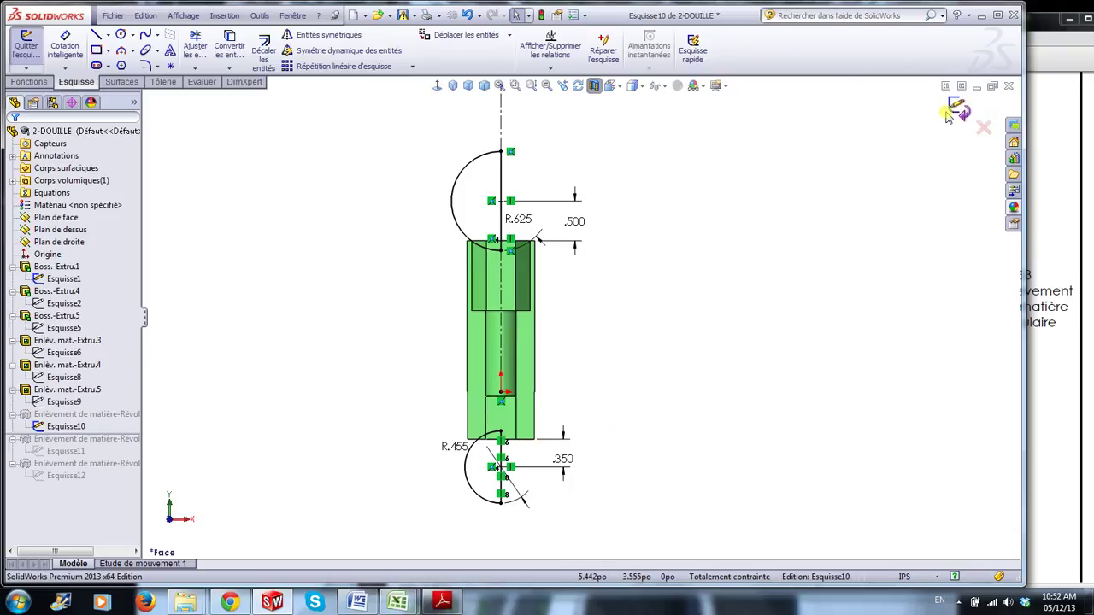
pyautogui.click(959, 111)
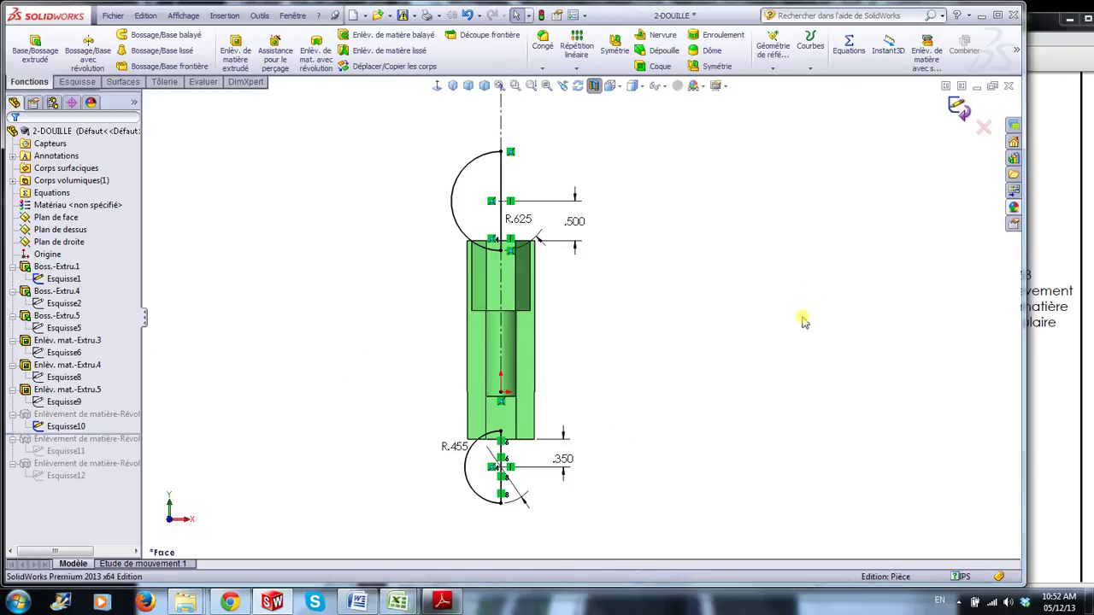
pyautogui.scroll(-6, 508, 427)
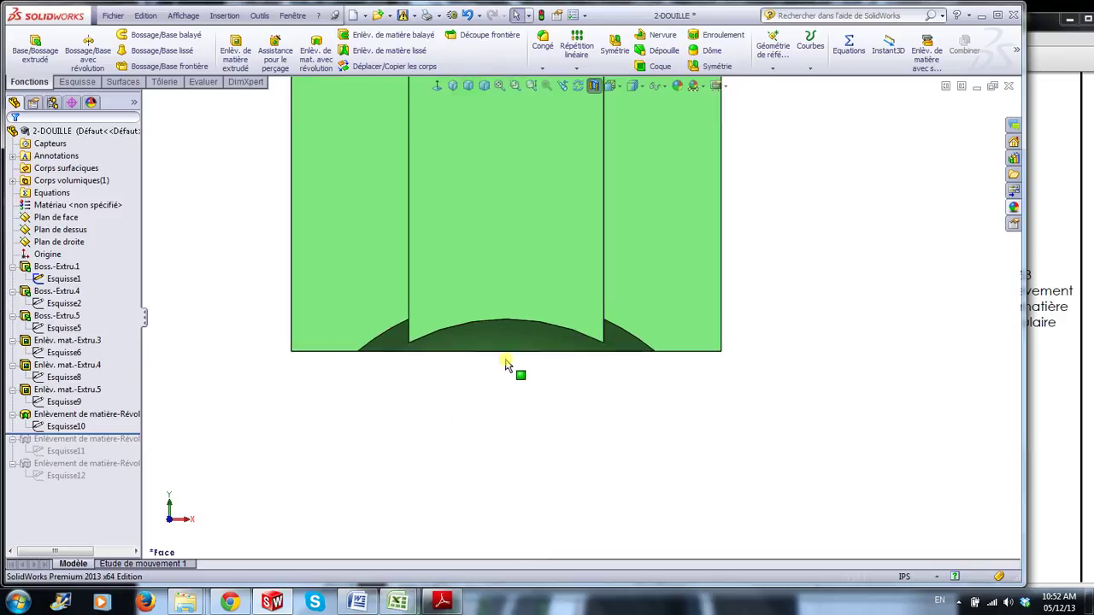
pyautogui.click(504, 423)
pyautogui.scroll(2, 541, 462)
pyautogui.scroll(2, 567, 422)
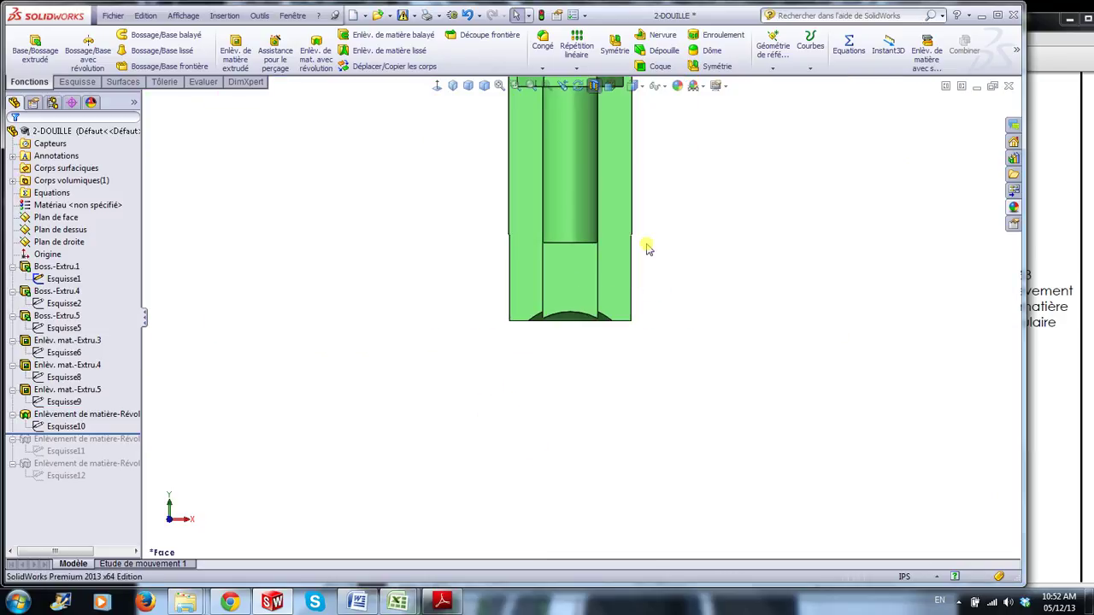
pyautogui.scroll(1, 641, 242)
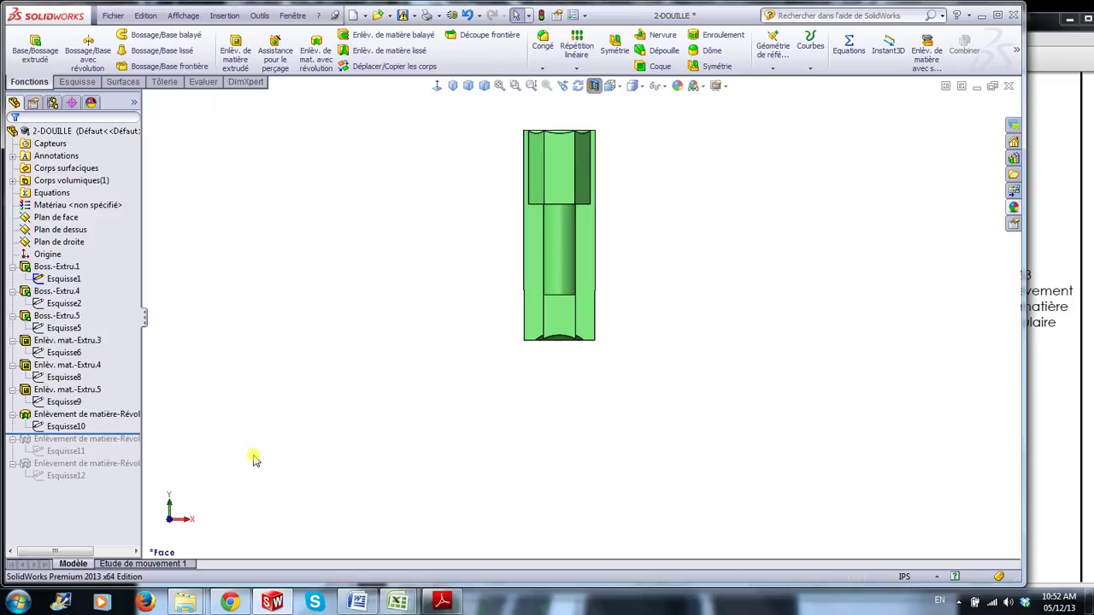
# Turn off the section view and look at the sharp outer edges of the hexagonal end
pyautogui.moveTo(253, 459); pyautogui.dragTo(300, 468, button='middle')
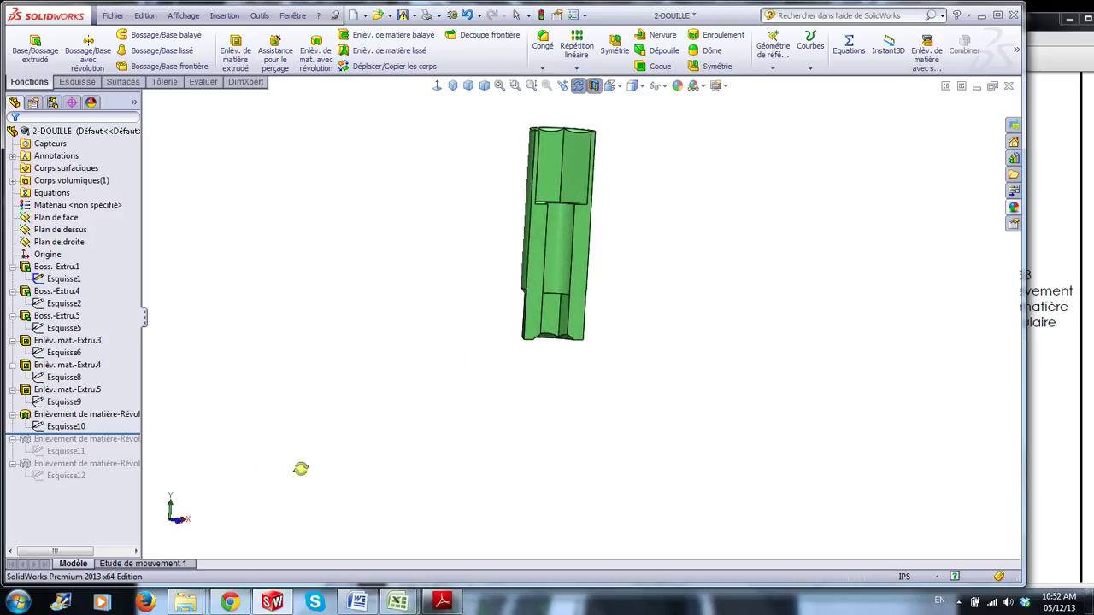
pyautogui.click(594, 86)
pyautogui.scroll(-5, 625, 335)
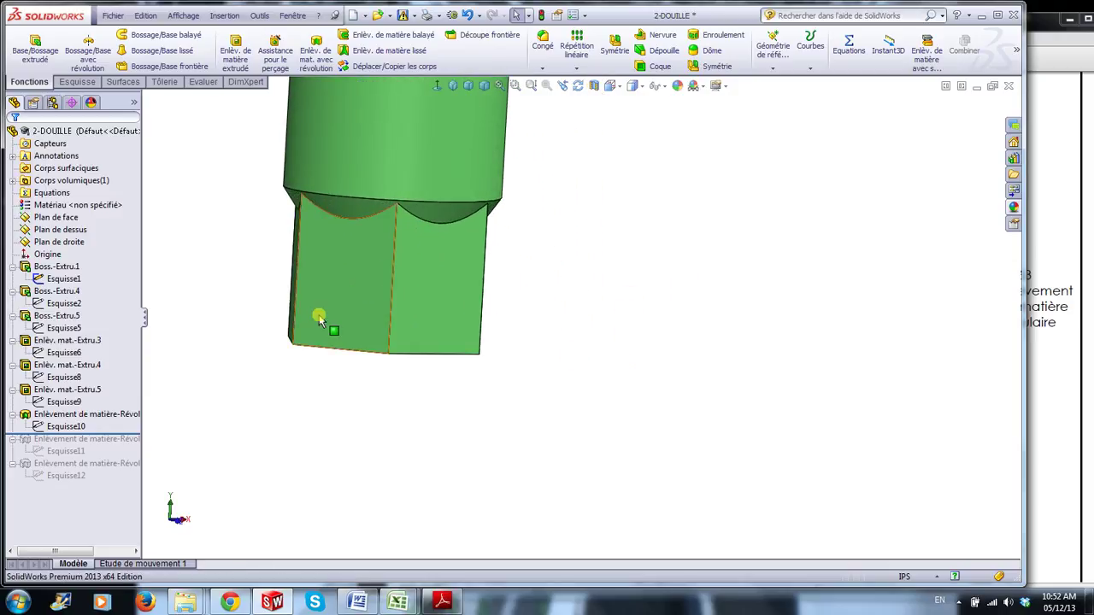
pyautogui.moveTo(569, 454)
pyautogui.mouseDown(button='middle')
pyautogui.moveTo(542, 445)
pyautogui.moveTo(556, 452)
pyautogui.mouseUp(button='middle')
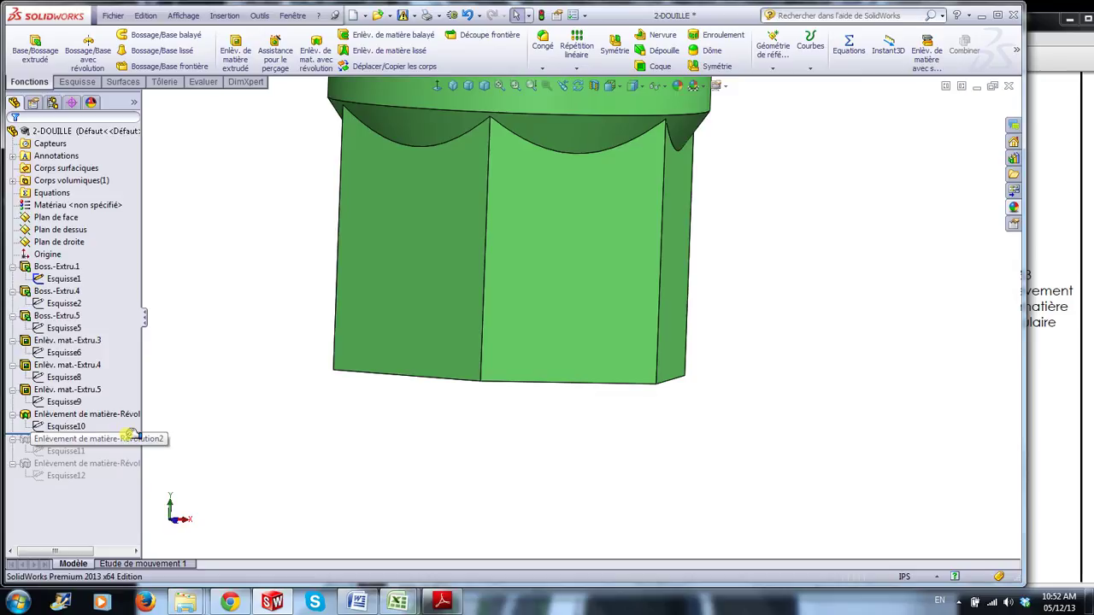
# Roll the history forward to include Enlèvement de matière-Révolution2 and inspect the chamfer it cuts on the hexagonal end
pyautogui.moveTo(133, 434); pyautogui.dragTo(127, 459)
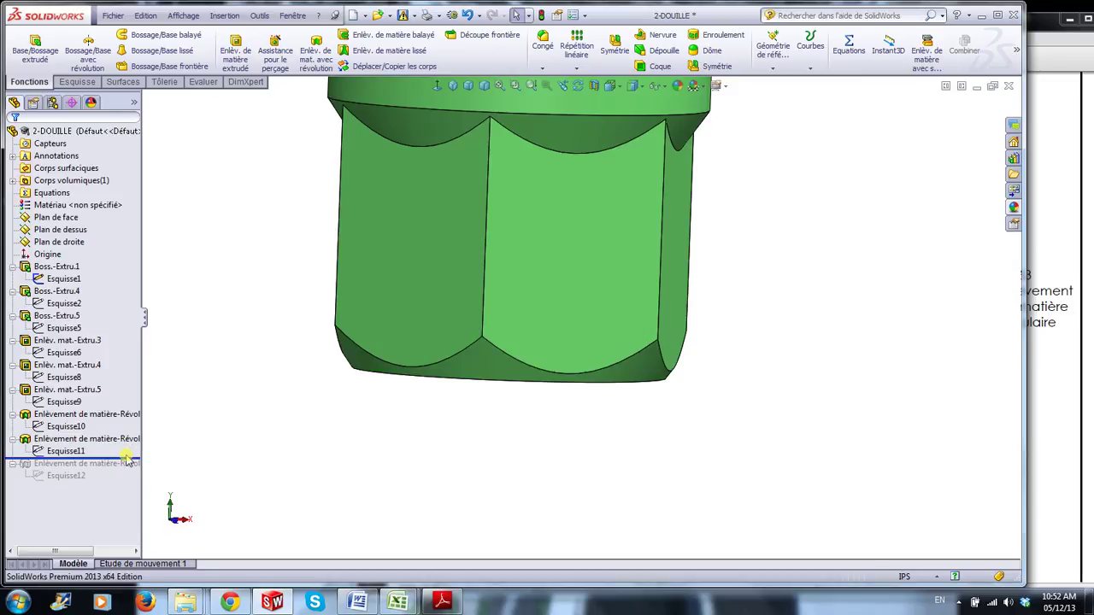
pyautogui.click(362, 366)
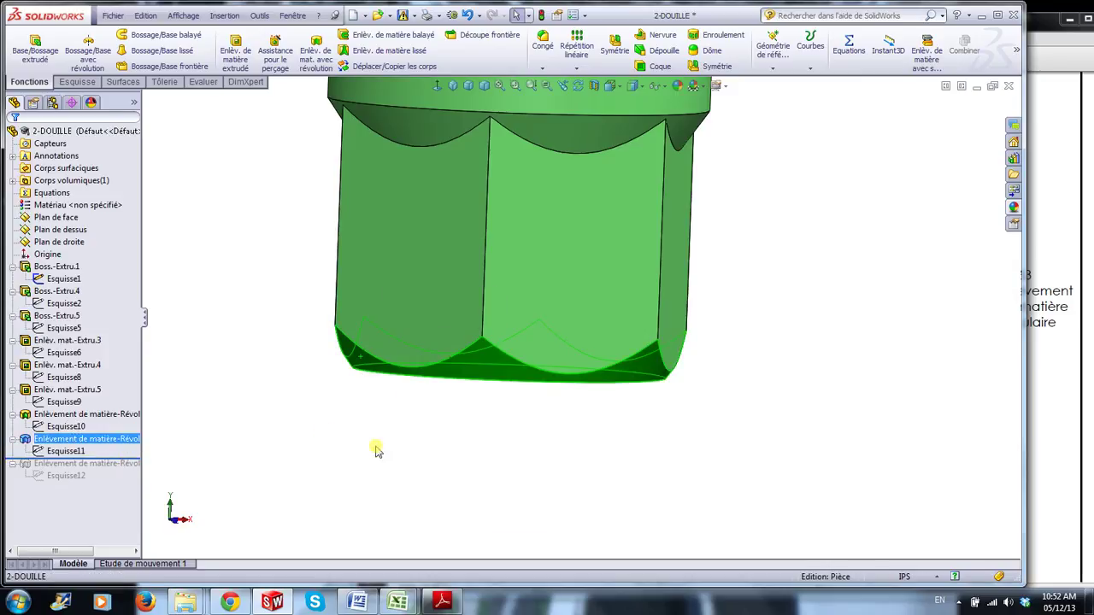
pyautogui.scroll(-2, 453, 420)
pyautogui.moveTo(443, 459)
pyautogui.mouseDown(button='middle')
pyautogui.moveTo(439, 471)
pyautogui.moveTo(447, 452)
pyautogui.mouseUp(button='middle')
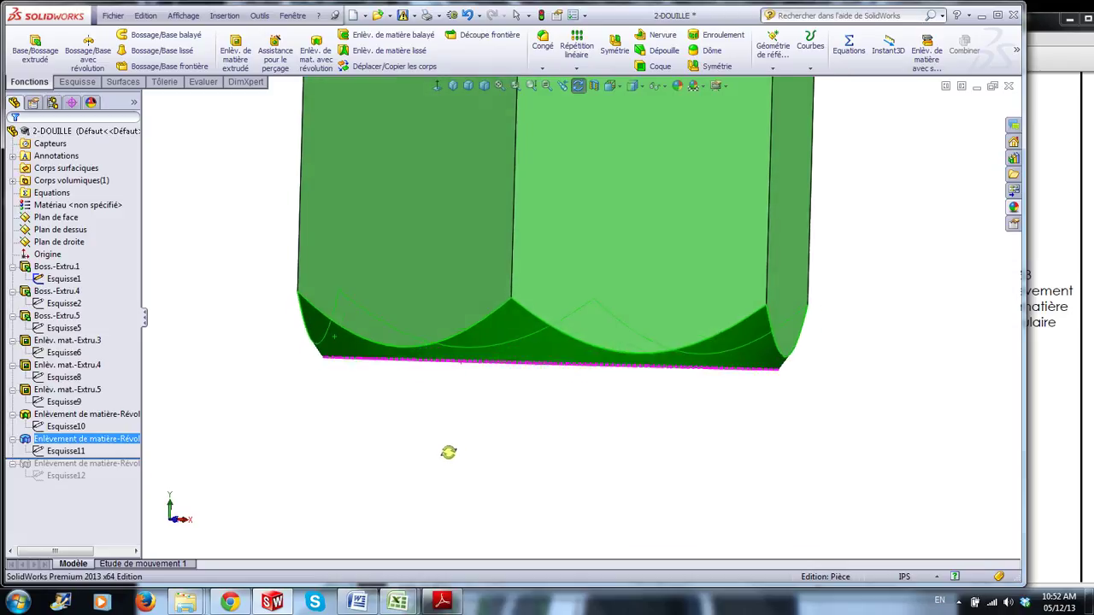
# Open Esquisse11 for editing, face its sketch plane and examine the chamfer triangle's dimensions and the vertical revolution axis
pyautogui.click(386, 462)
pyautogui.click(66, 450)
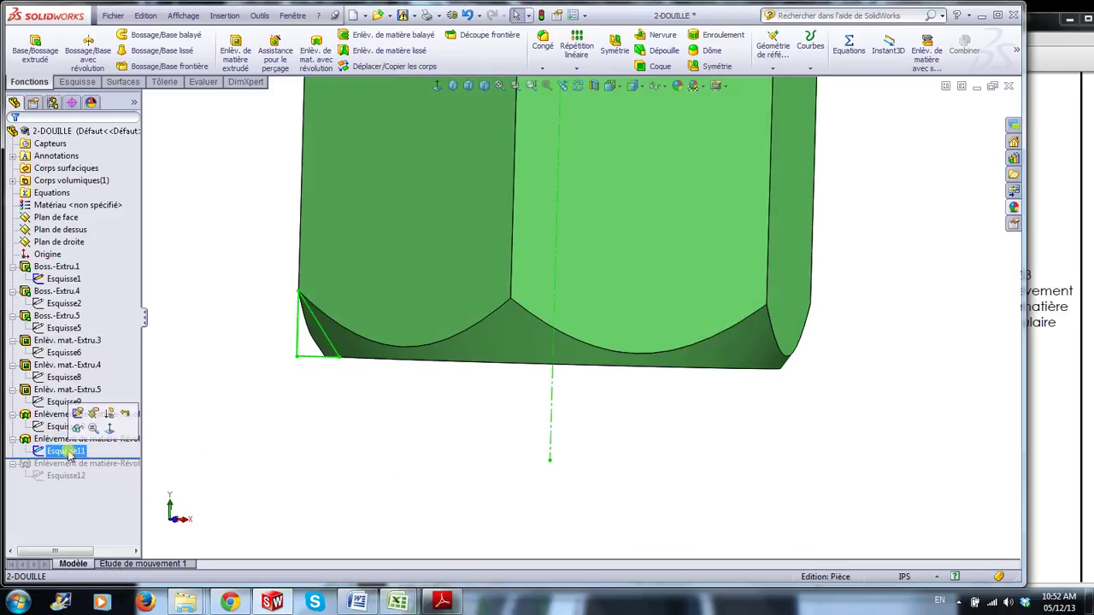
pyautogui.click(77, 416)
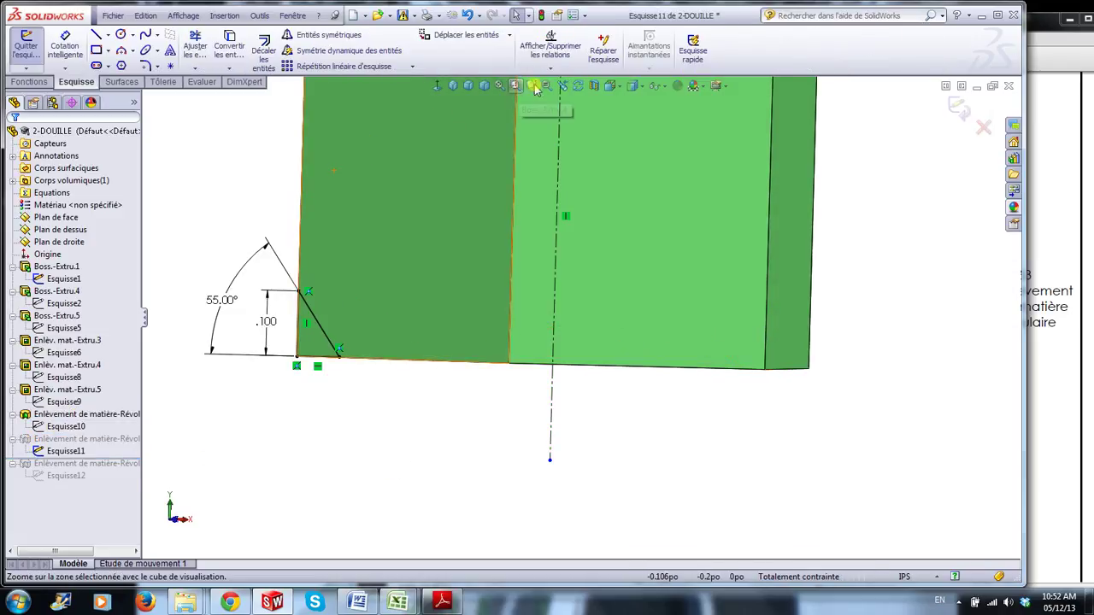
pyautogui.click(437, 85)
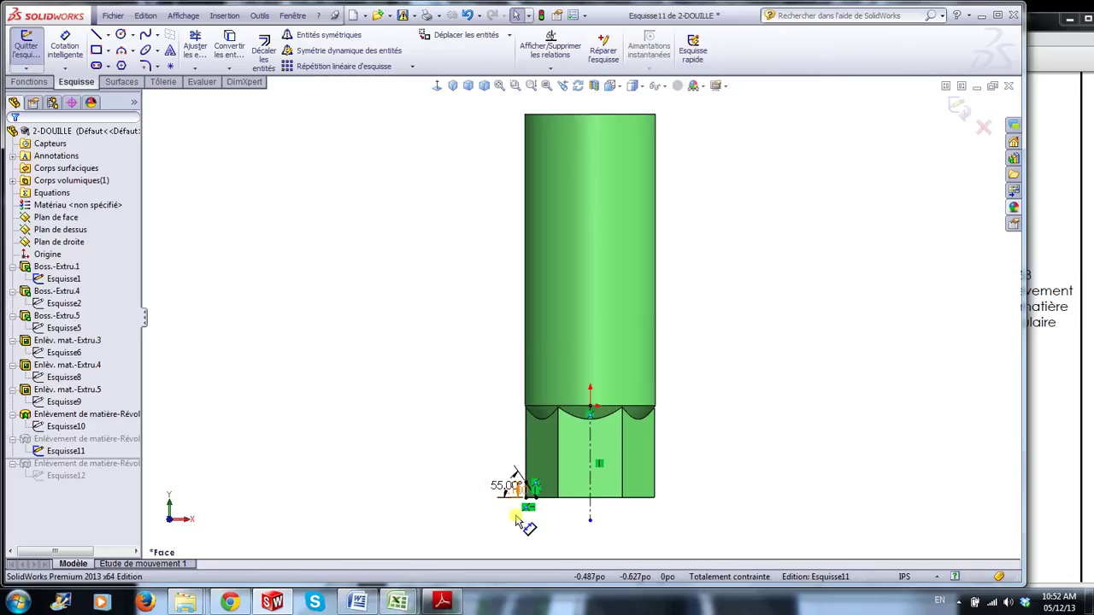
pyautogui.scroll(-10, 552, 513)
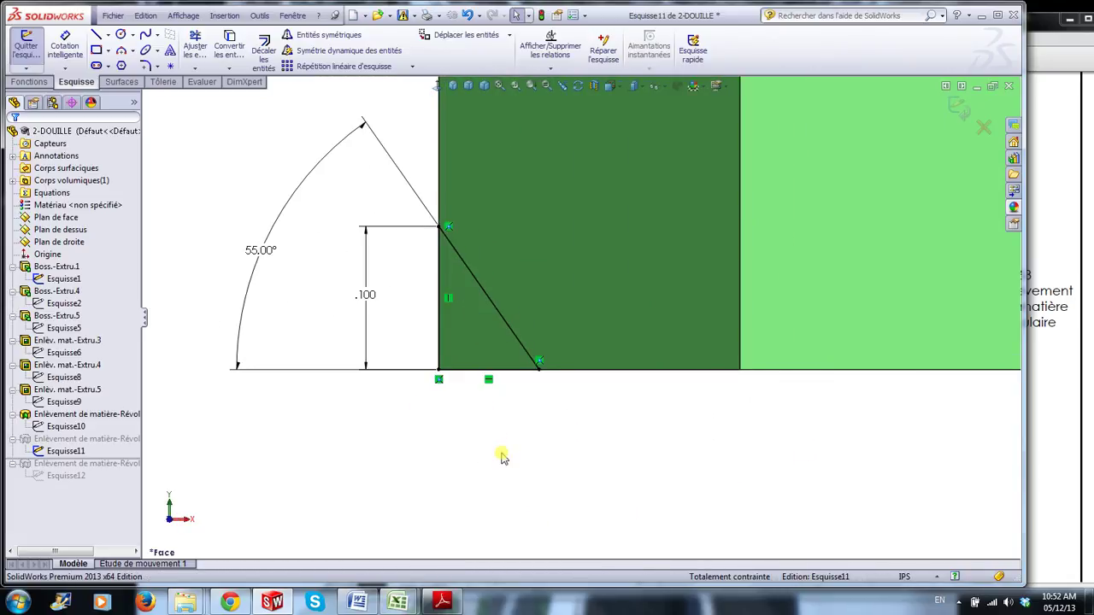
pyautogui.scroll(3, 513, 470)
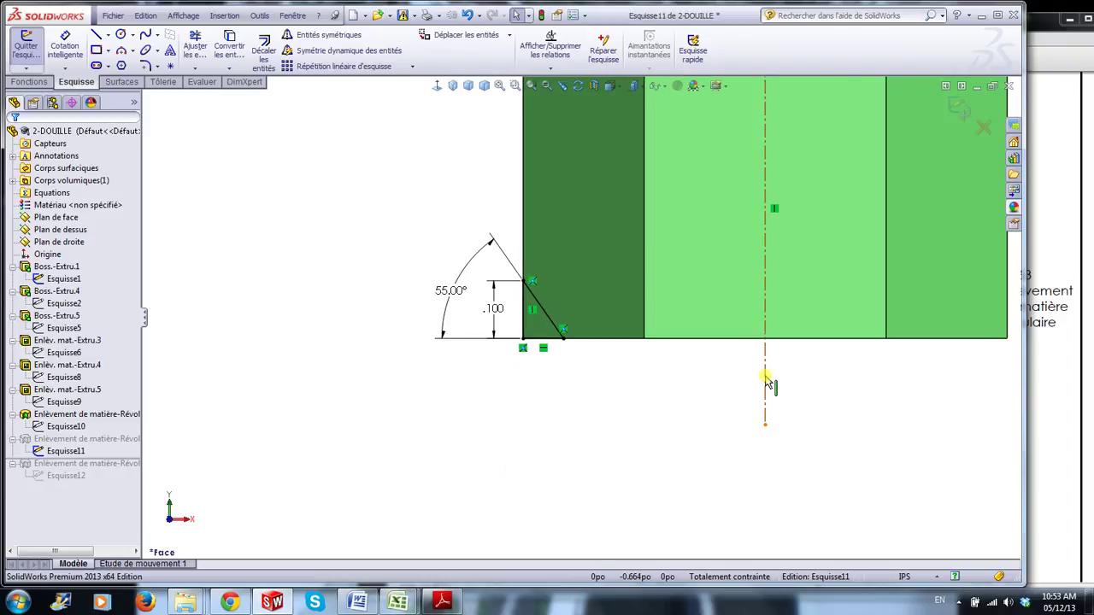
pyautogui.scroll(2, 735, 321)
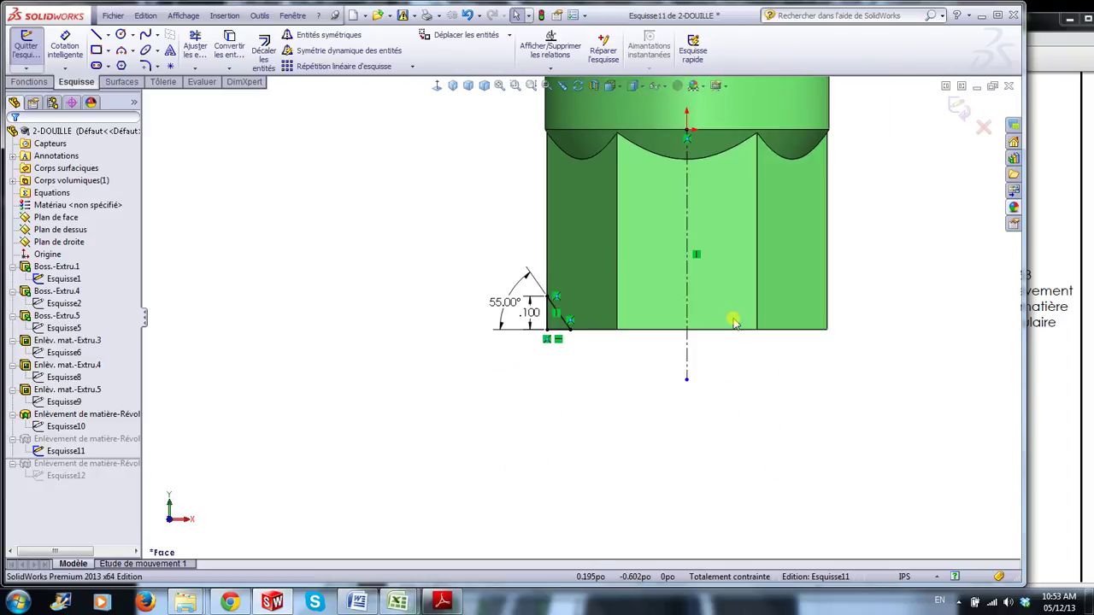
pyautogui.scroll(-2, 722, 317)
pyautogui.scroll(2, 659, 312)
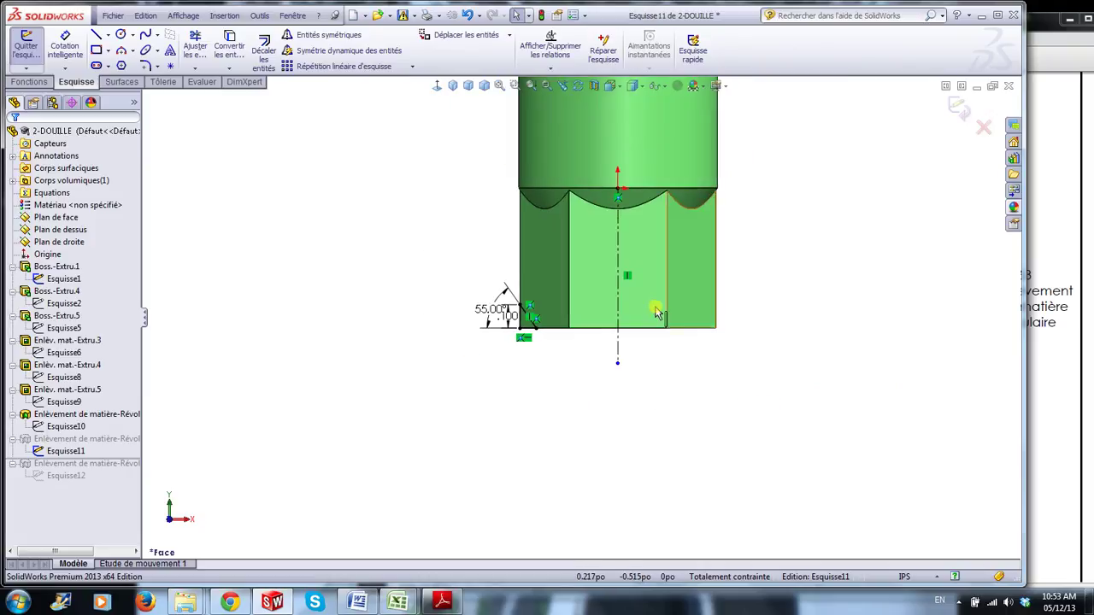
pyautogui.scroll(-4, 615, 316)
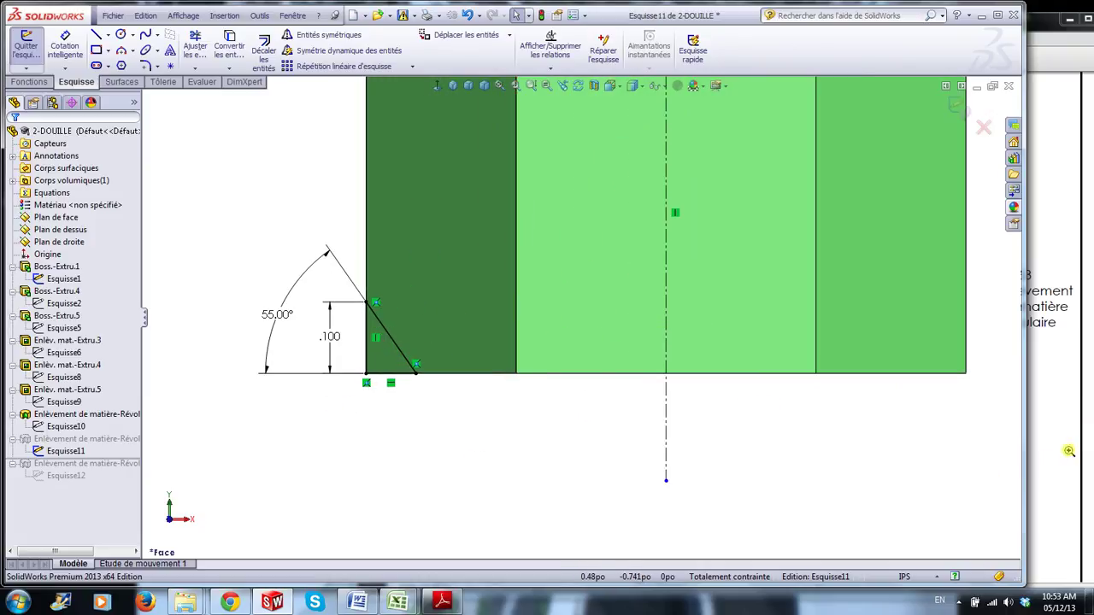
# Check the hexagonal end's chamfer angle and height against the front view in the PDF drawing and return to the sketch
pyautogui.click(1054, 399)
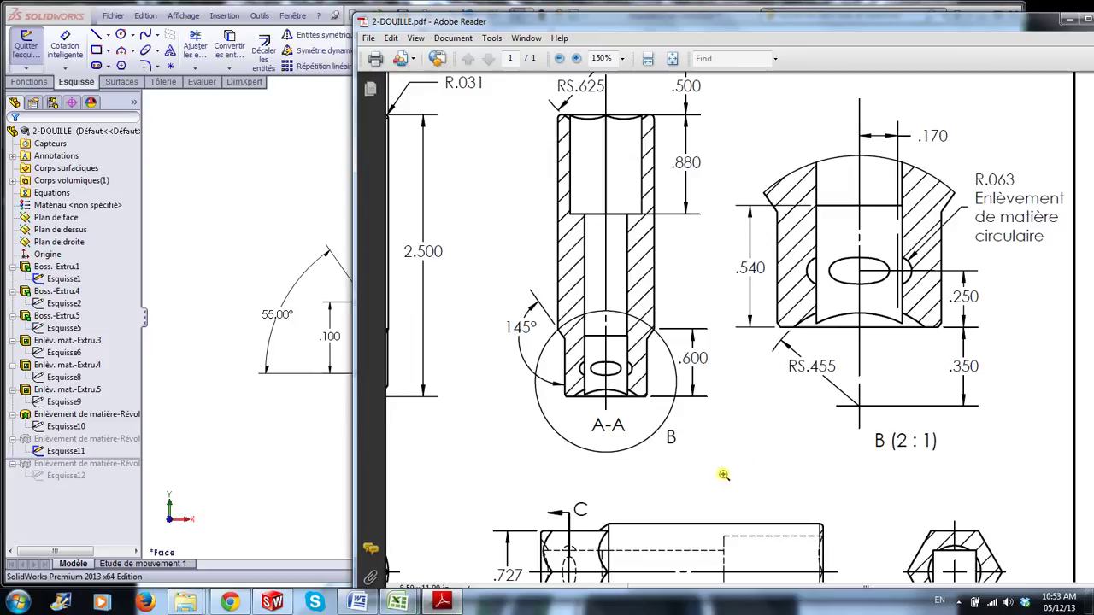
pyautogui.rightClick(686, 470)
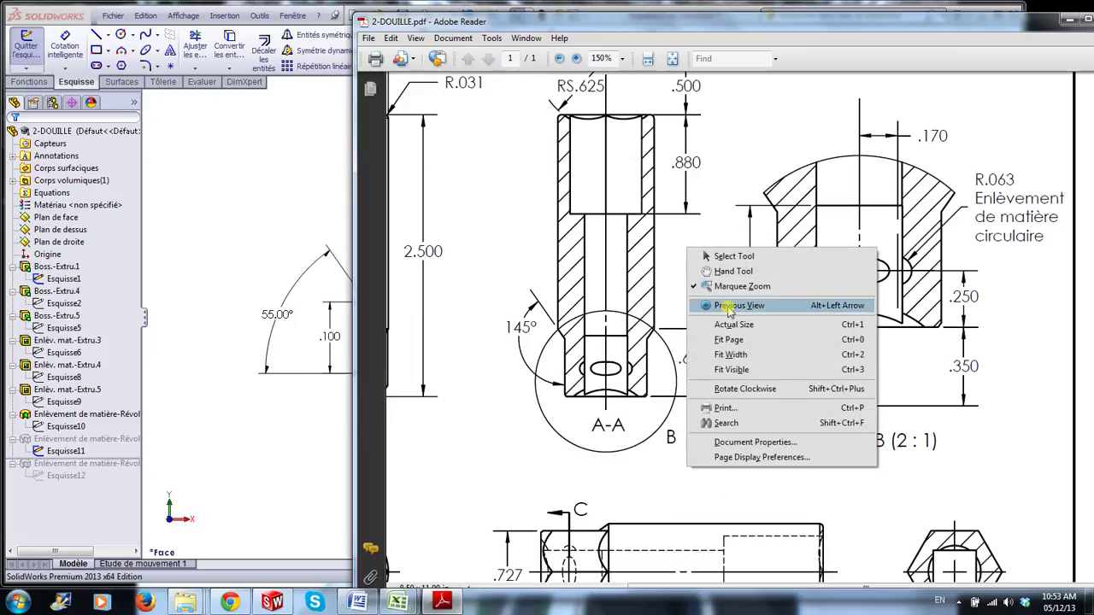
pyautogui.click(728, 306)
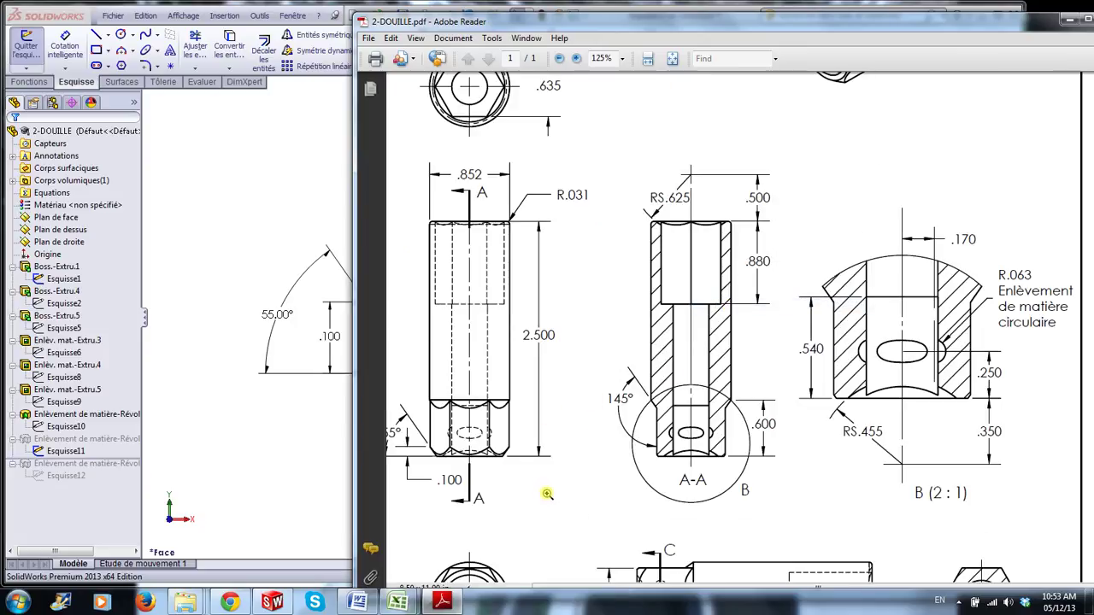
pyautogui.rightClick(605, 381)
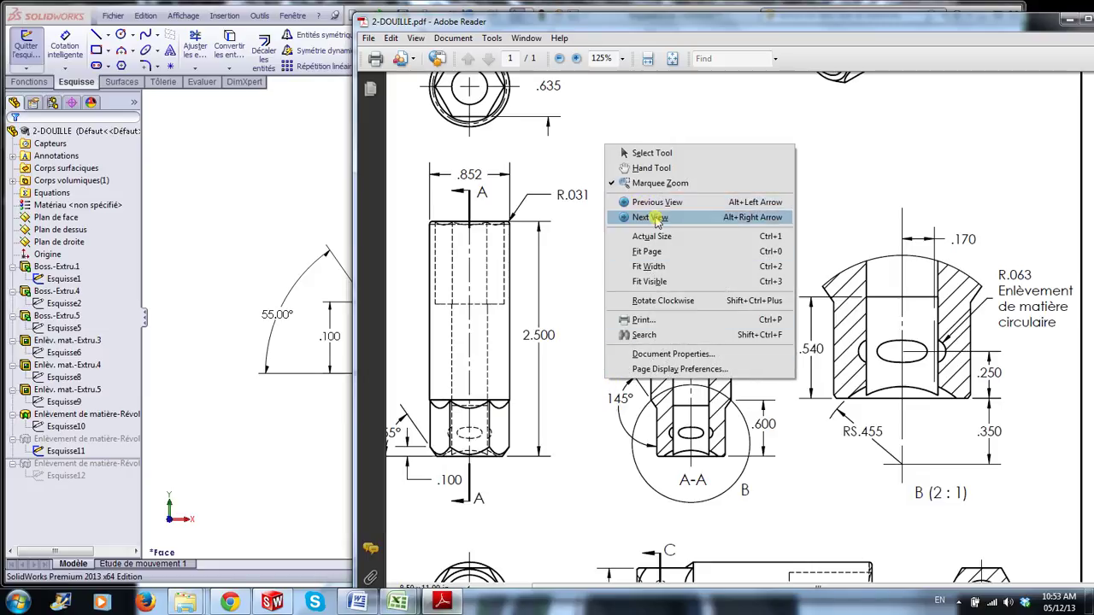
pyautogui.click(652, 252)
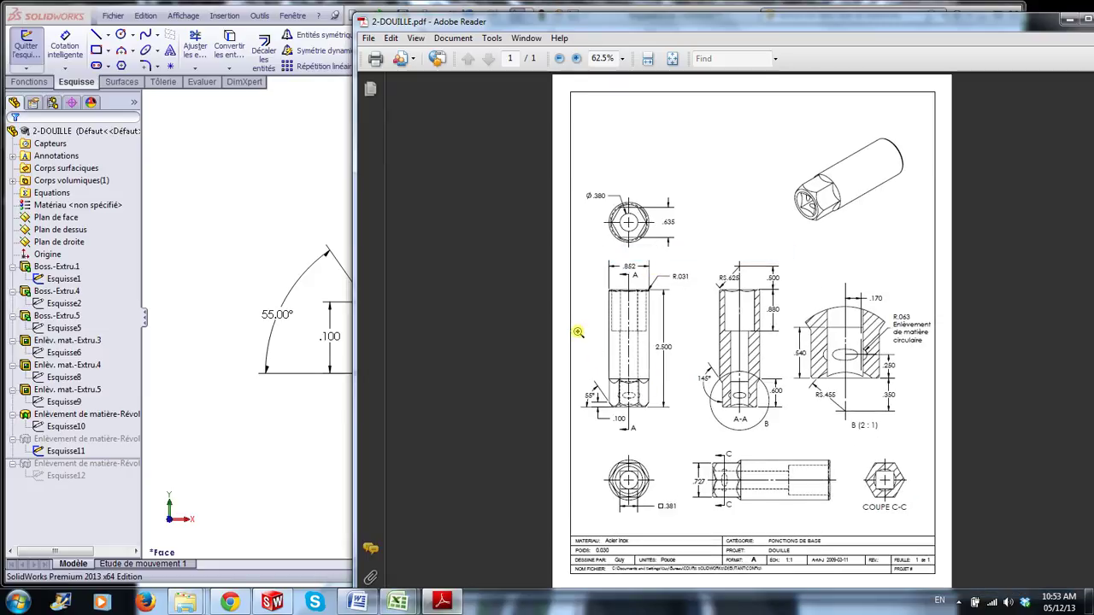
pyautogui.moveTo(574, 349)
pyautogui.mouseDown()
pyautogui.moveTo(612, 433)
pyautogui.moveTo(685, 439)
pyautogui.mouseUp()
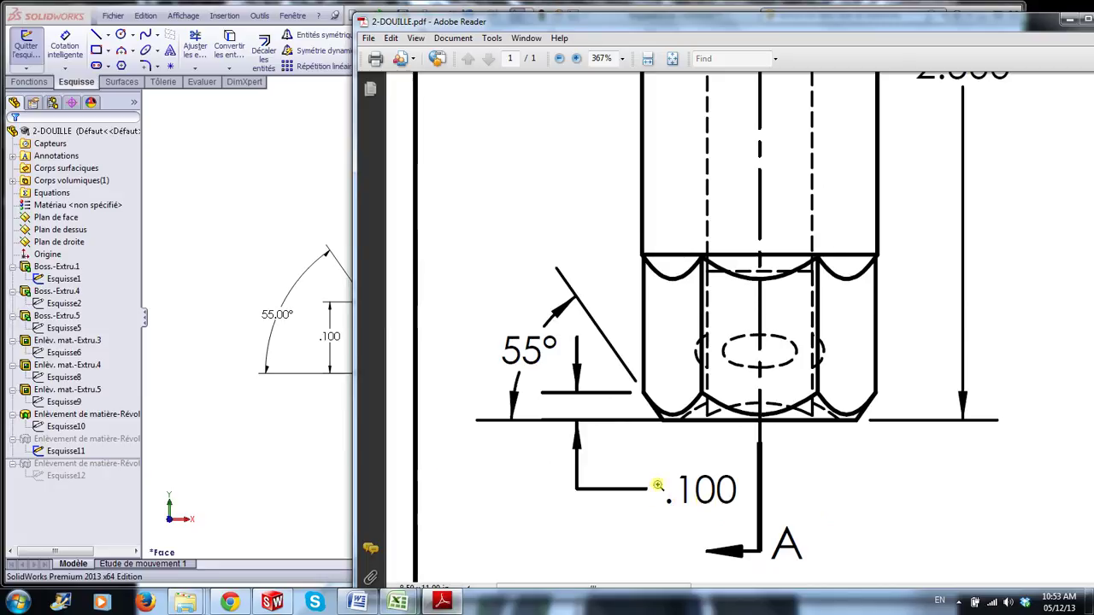
pyautogui.click(277, 456)
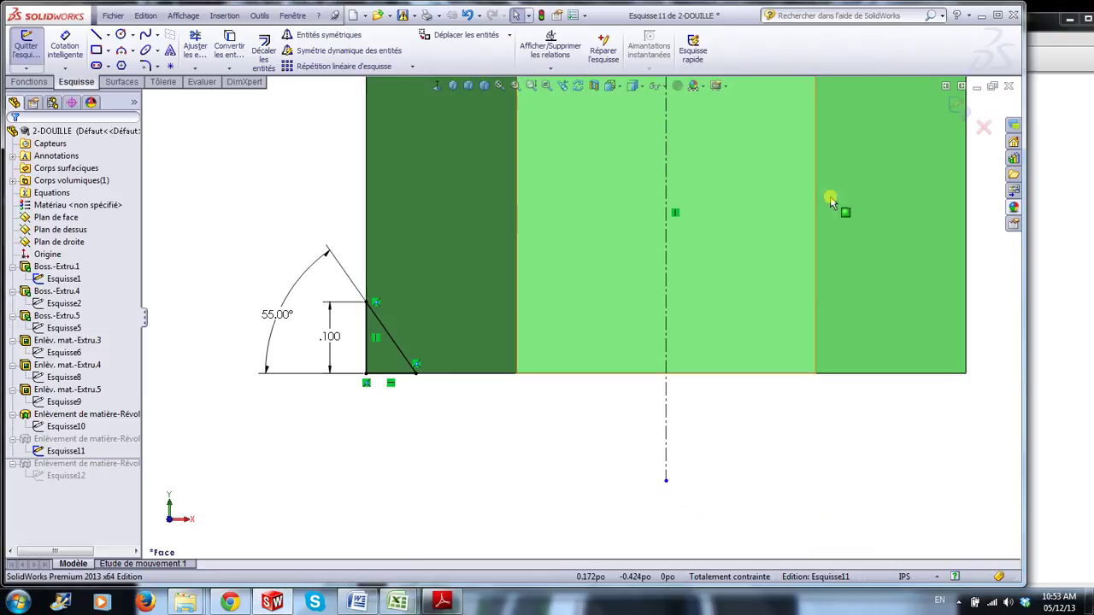
# Exit Esquisse11 and inspect the rebuilt chamfer on the hexagonal end and the whole socket
pyautogui.click(958, 107)
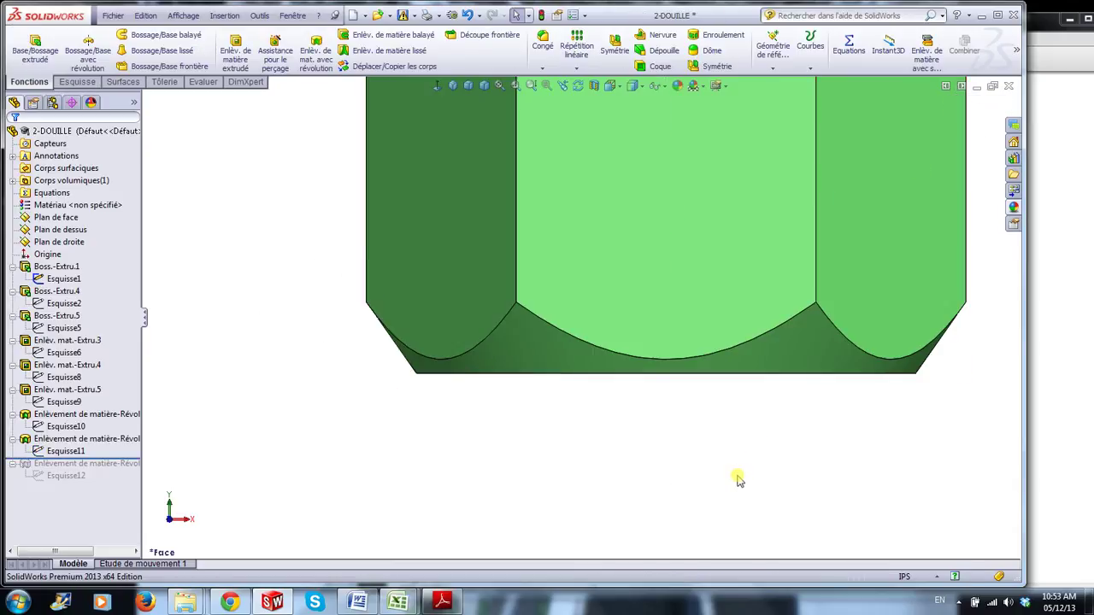
pyautogui.scroll(7, 740, 482)
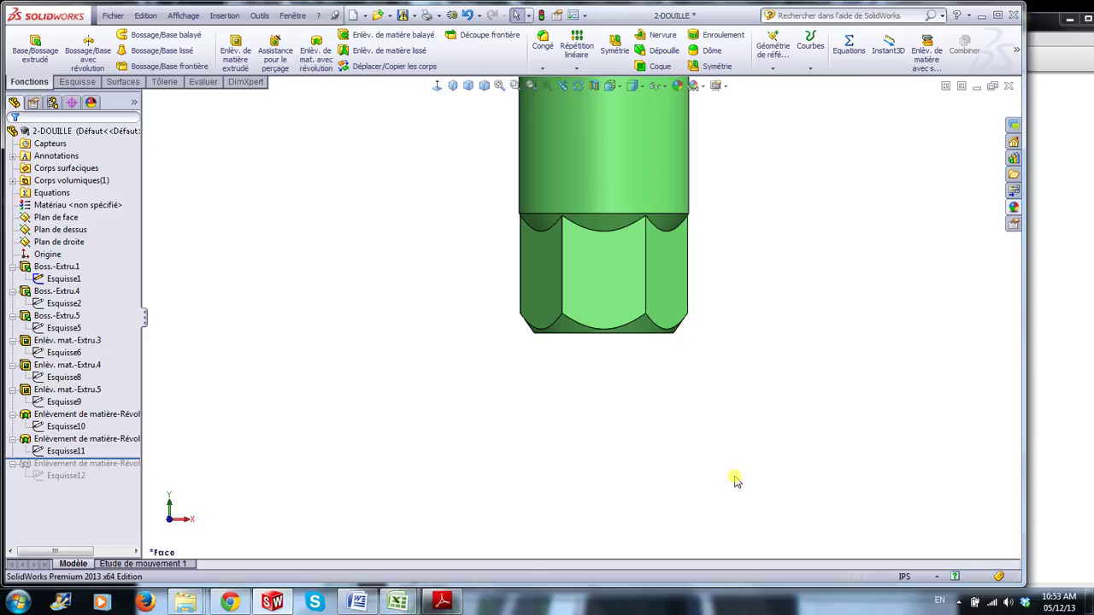
pyautogui.scroll(3, 737, 482)
pyautogui.scroll(-2, 706, 263)
pyautogui.moveTo(750, 245); pyautogui.dragTo(723, 291, button='middle')
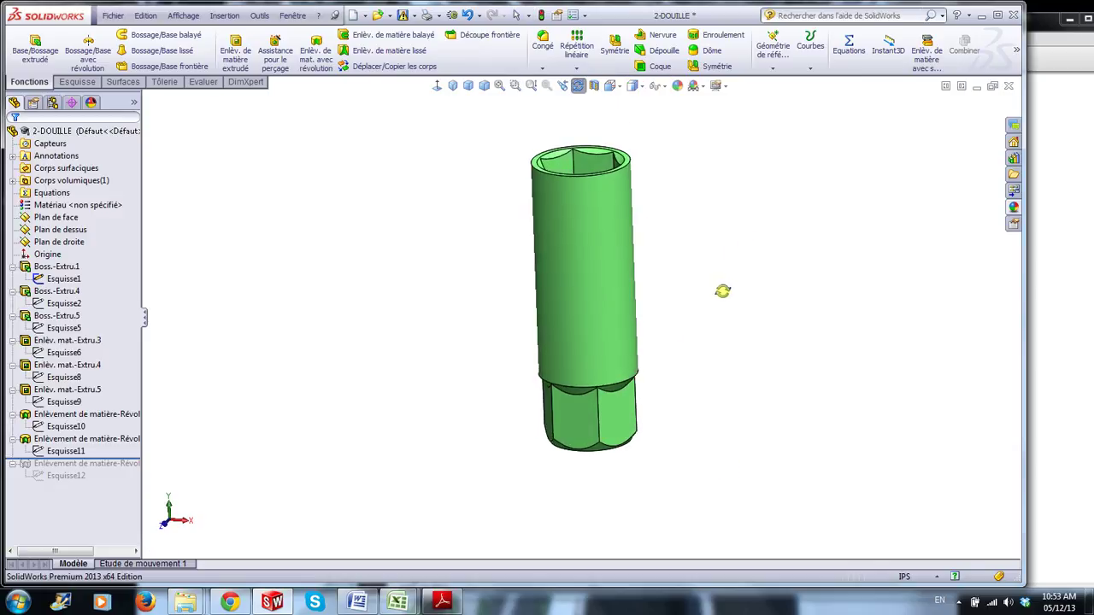
# Section the socket along Plan de face and look at its interior
pyautogui.click(595, 88)
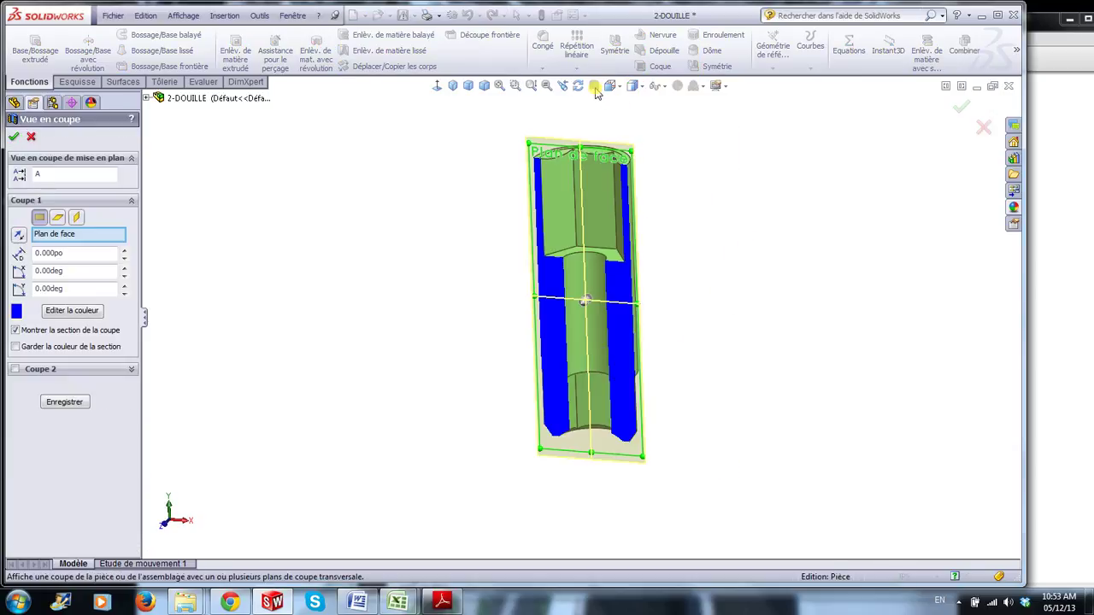
pyautogui.click(961, 107)
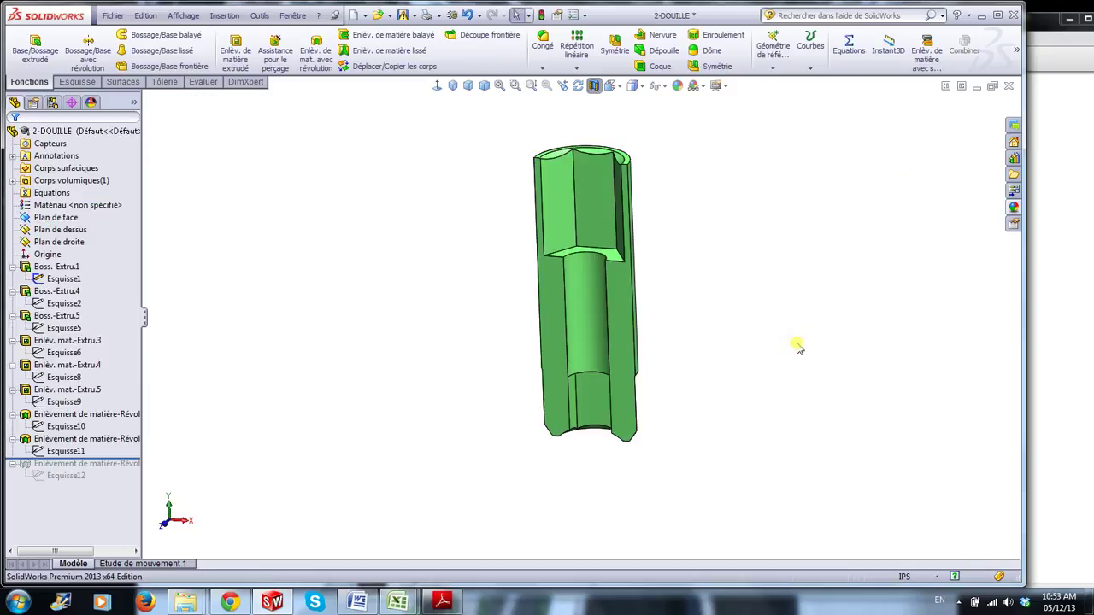
pyautogui.moveTo(797, 428); pyautogui.dragTo(420, 419, button='middle')
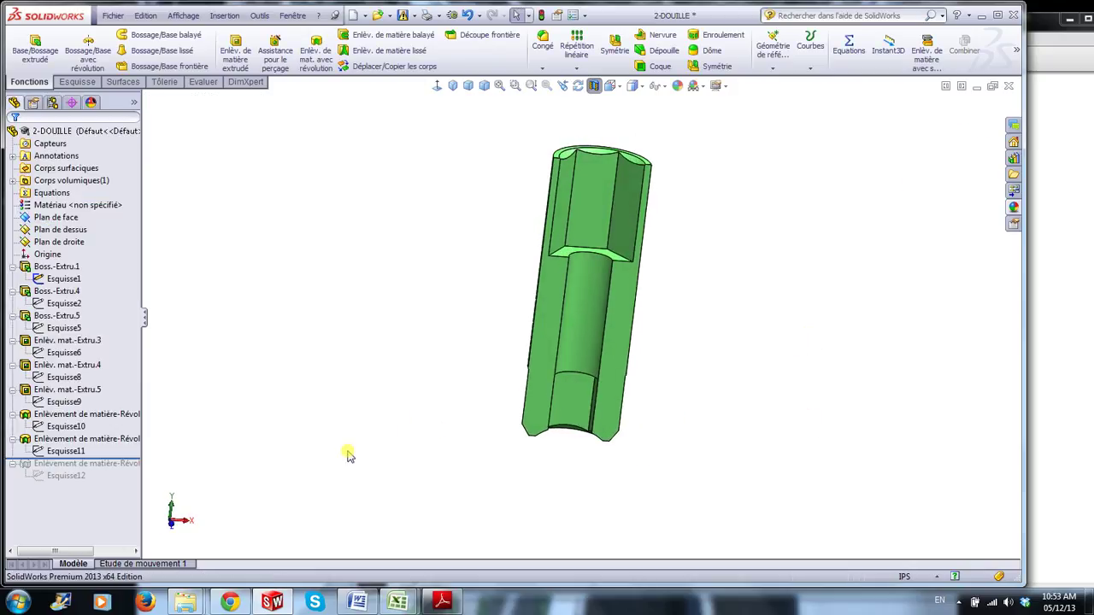
# Roll the history forward to include the last revolved cut and inspect the rounded recesses it makes in the square hole's walls
pyautogui.moveTo(133, 461); pyautogui.dragTo(126, 481)
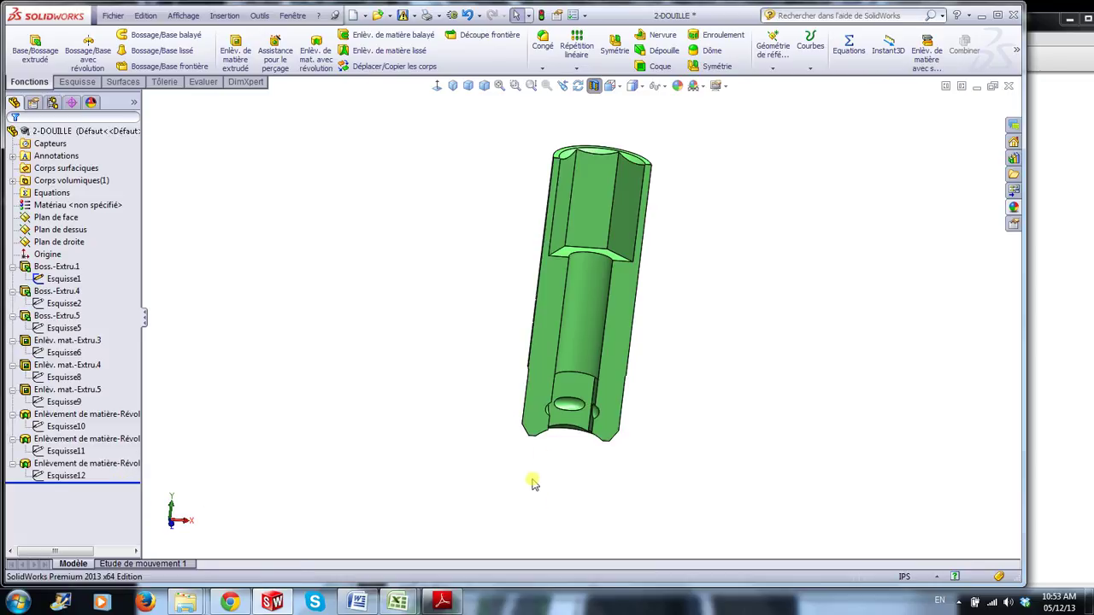
pyautogui.scroll(-5, 551, 453)
pyautogui.moveTo(647, 491); pyautogui.dragTo(716, 356, button='middle')
pyautogui.scroll(-3, 655, 239)
pyautogui.click(621, 243)
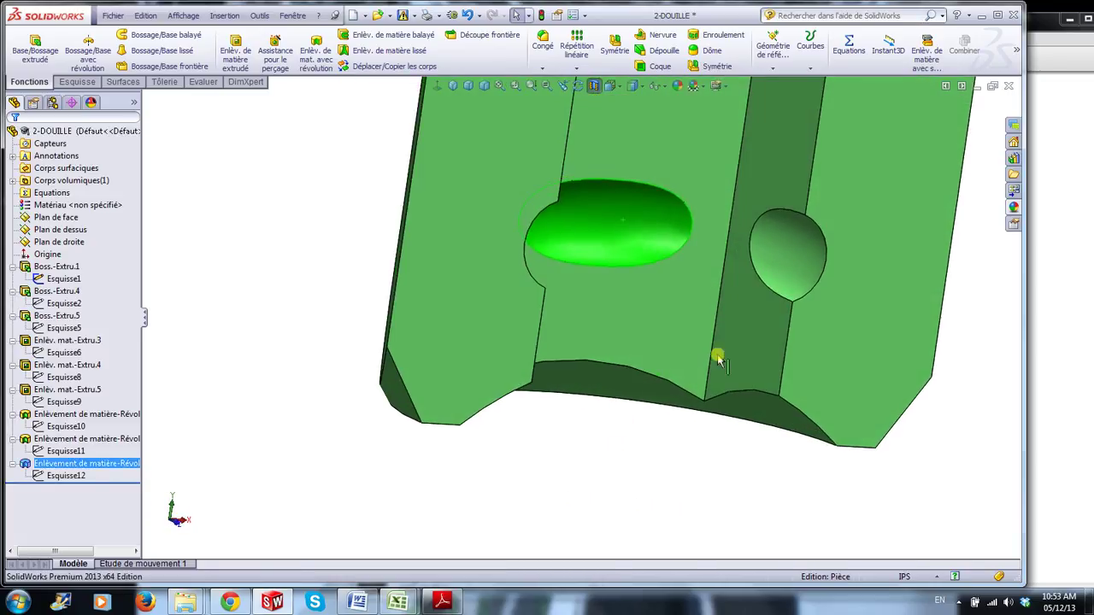
pyautogui.keyDown('ctrl'); pyautogui.click(783, 224); pyautogui.keyUp('ctrl')
pyautogui.moveTo(753, 501); pyautogui.dragTo(547, 283, button='middle')
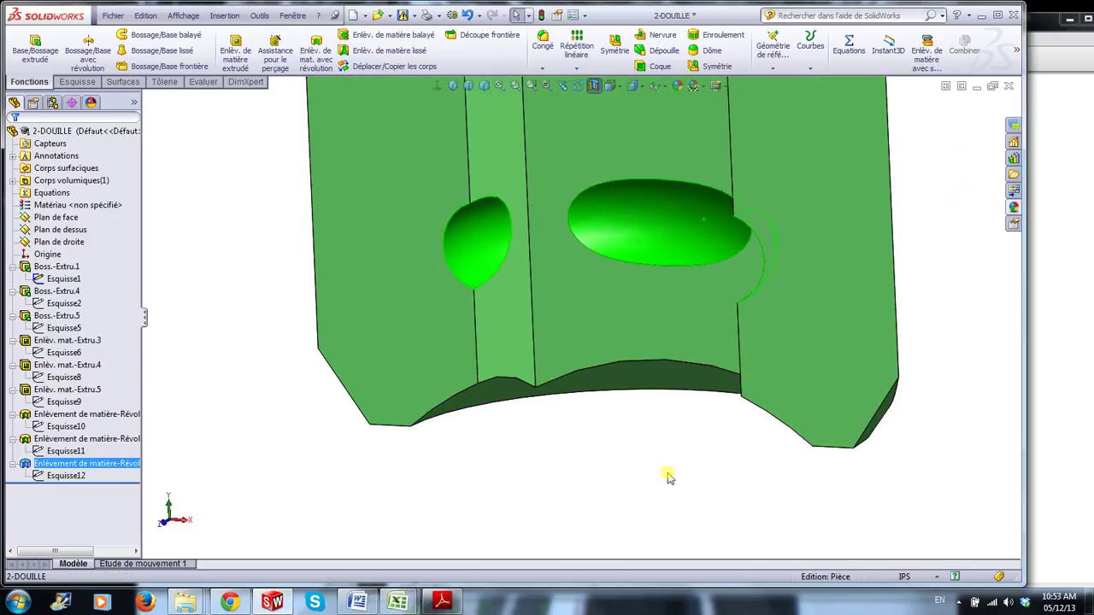
pyautogui.moveTo(667, 471)
pyautogui.mouseDown(button='middle')
pyautogui.moveTo(727, 477)
pyautogui.moveTo(679, 474)
pyautogui.mouseUp(button='middle')
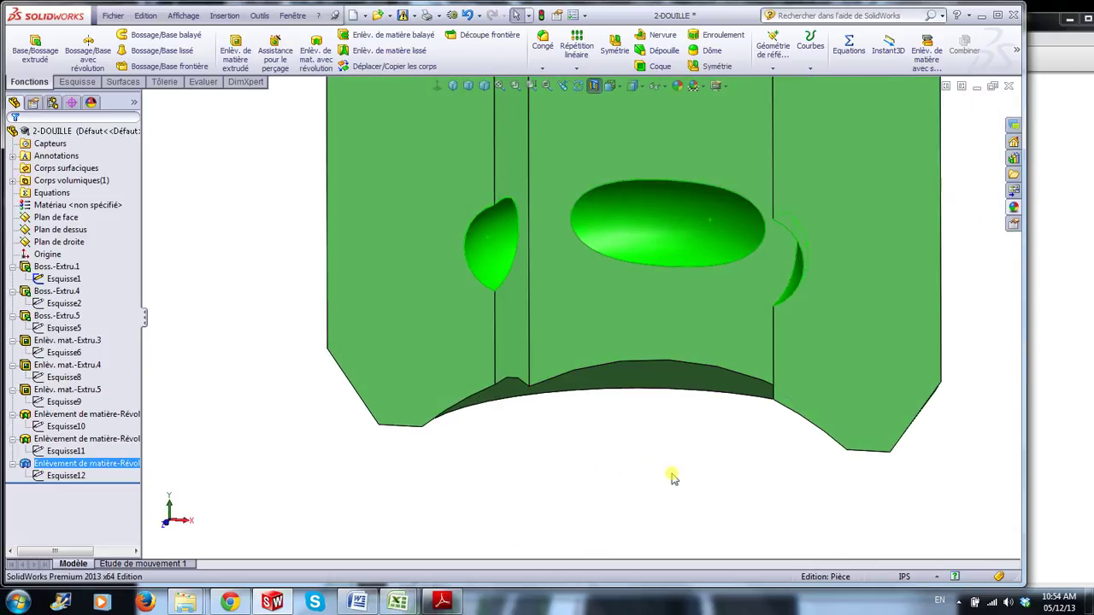
pyautogui.scroll(4, 607, 484)
pyautogui.click(606, 484)
# Open Esquisse12 for editing, face its plane, and move the diameter dimension closer to the circle and the .170 dimension above it
pyautogui.click(59, 476)
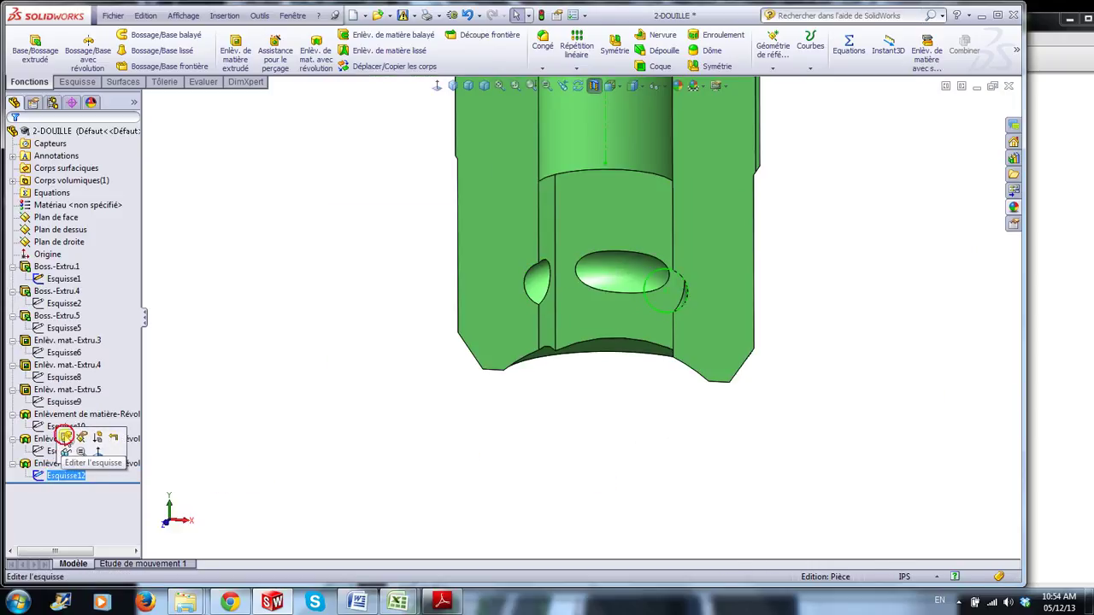
pyautogui.click(66, 438)
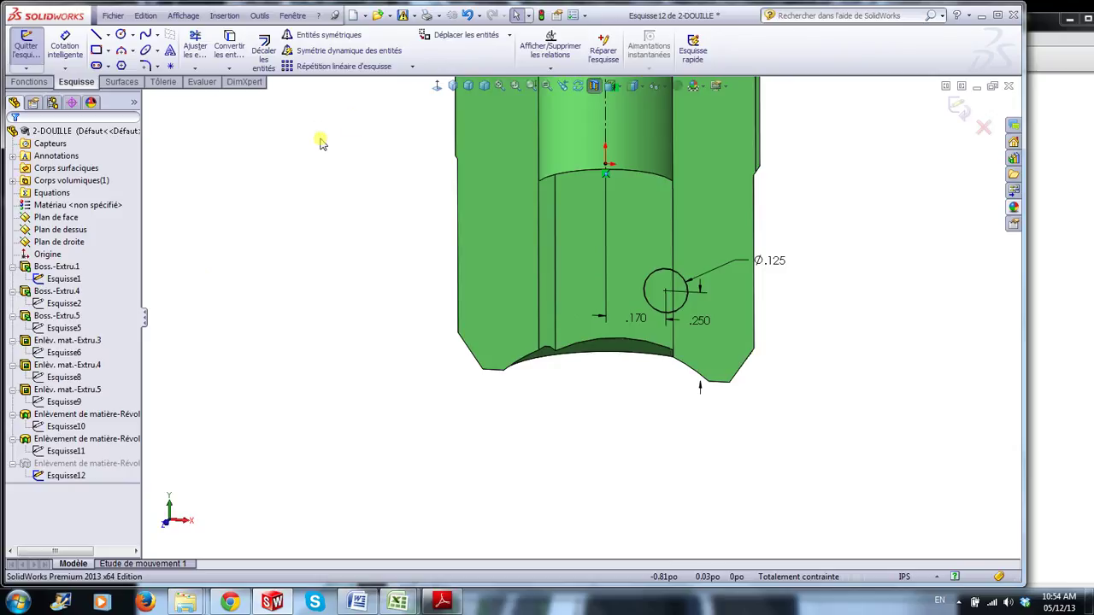
pyautogui.click(437, 85)
pyautogui.scroll(-6, 611, 513)
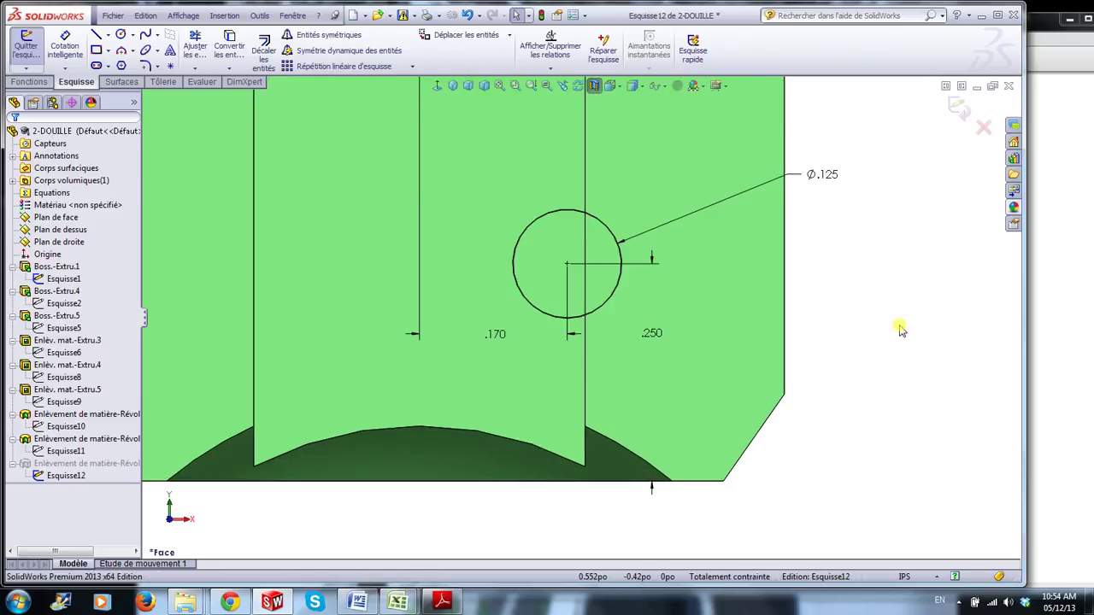
pyautogui.moveTo(827, 175); pyautogui.dragTo(749, 192)
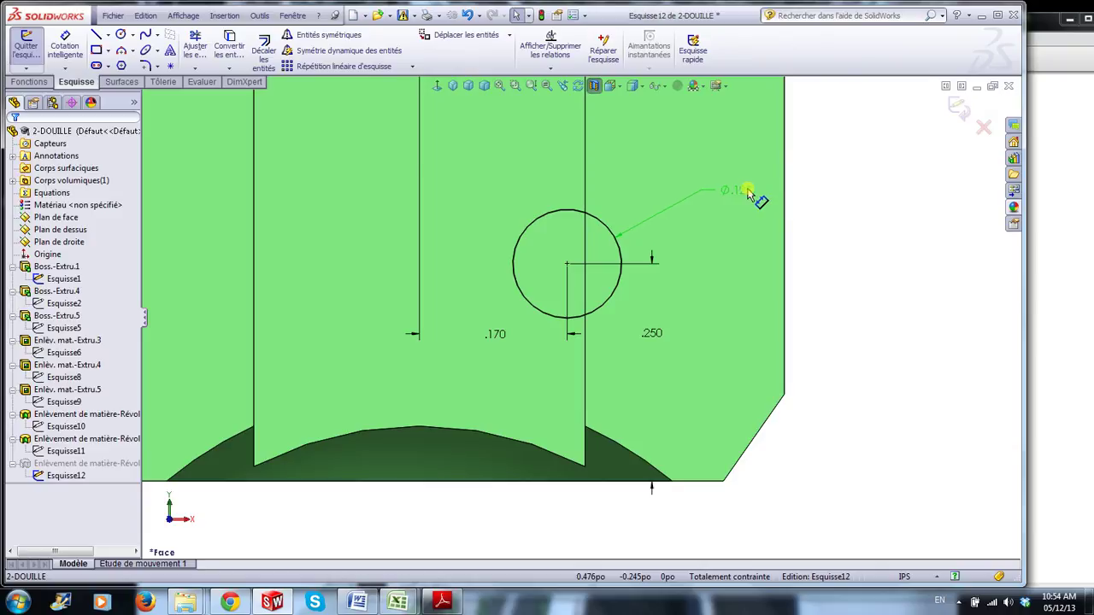
pyautogui.click(872, 330)
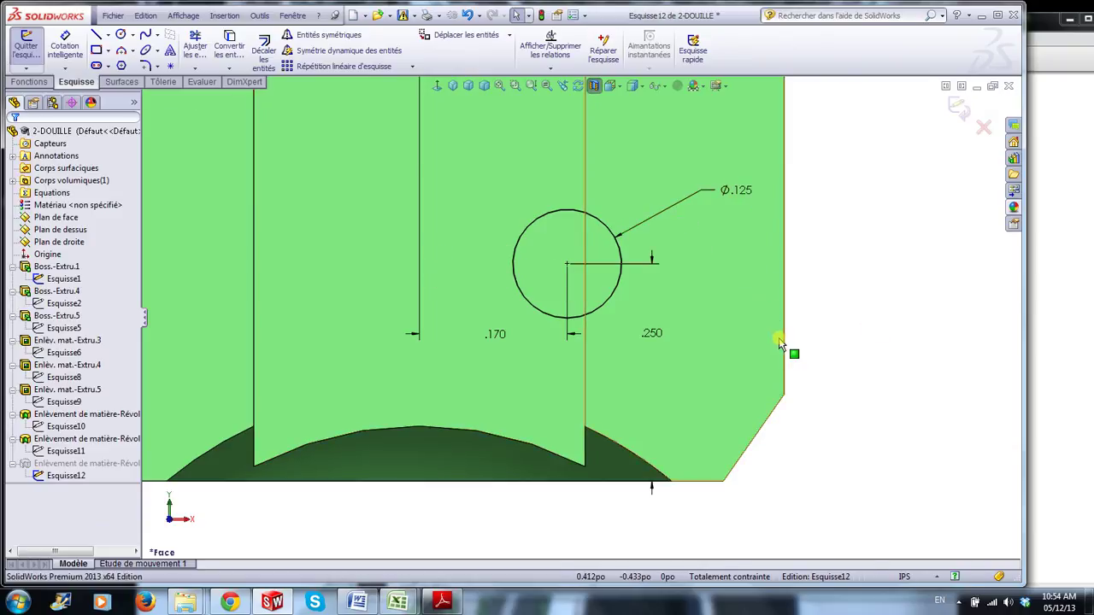
pyautogui.scroll(2, 579, 318)
pyautogui.moveTo(518, 328); pyautogui.dragTo(522, 212)
pyautogui.click(764, 303)
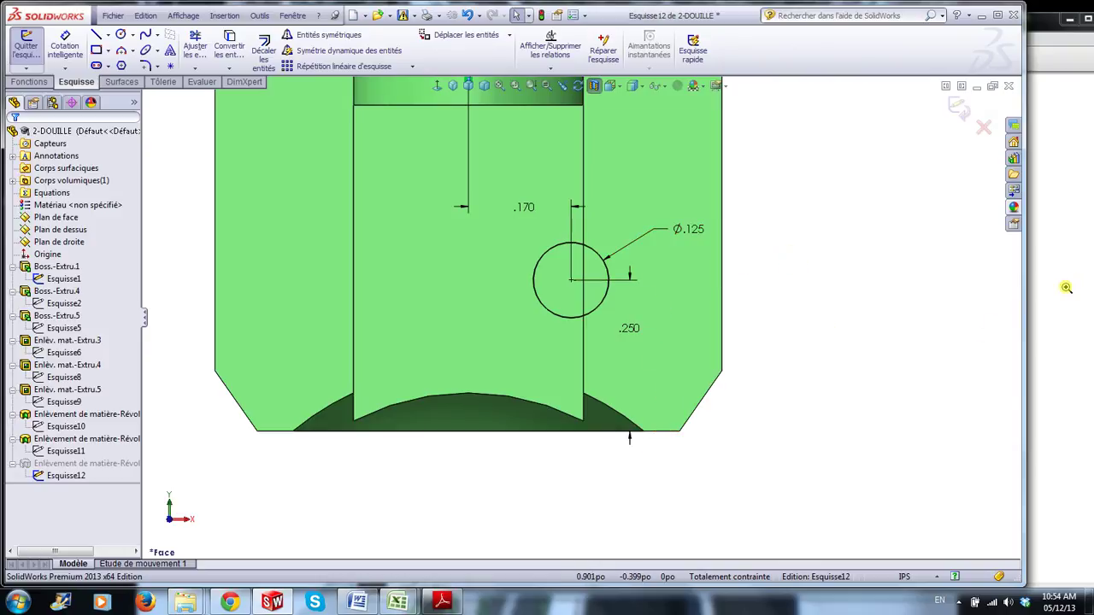
# Switch to the 2-DOUILLE drawing in Adobe Reader and examine section A-A, followed by the lower part of detail B
pyautogui.hotkey('alt', 'Tab')
pyautogui.rightClick(748, 253)
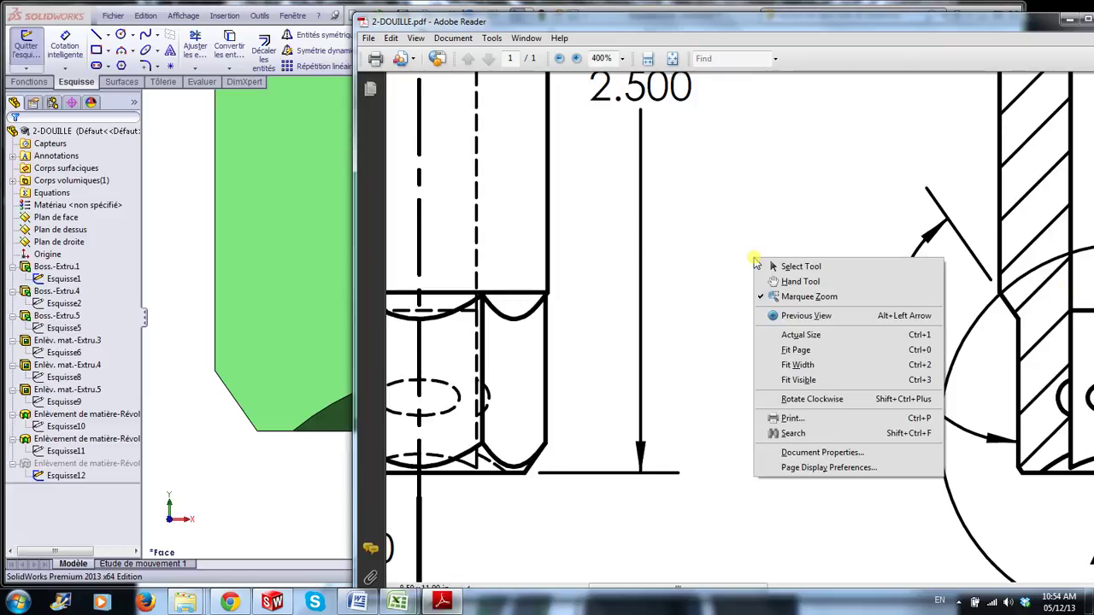
pyautogui.click(798, 351)
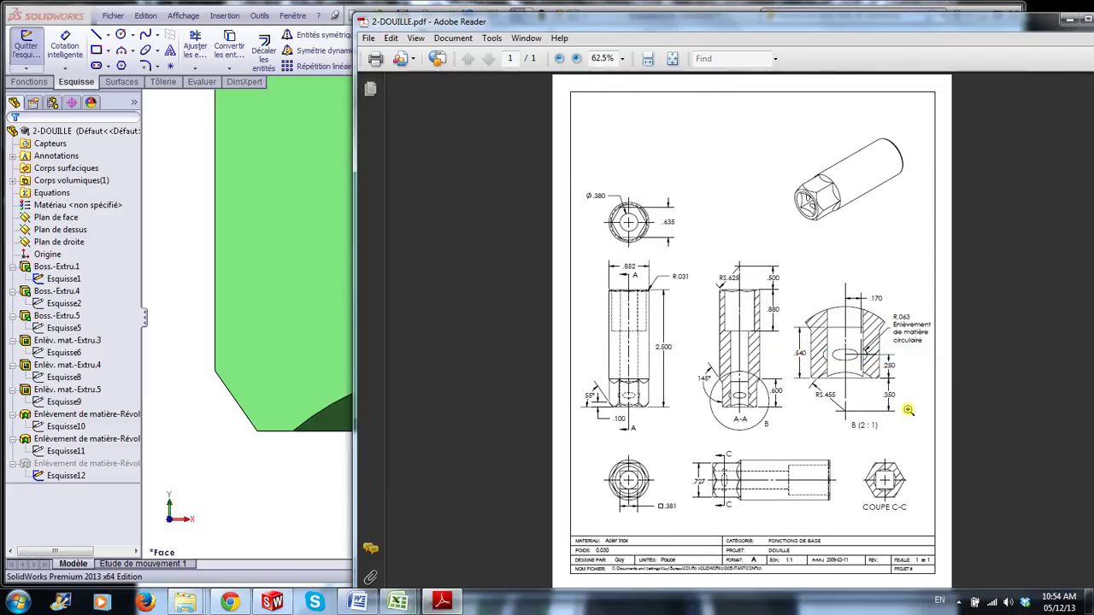
pyautogui.moveTo(682, 353)
pyautogui.mouseDown()
pyautogui.moveTo(790, 436)
pyautogui.moveTo(786, 381)
pyautogui.mouseUp()
pyautogui.rightClick(613, 206)
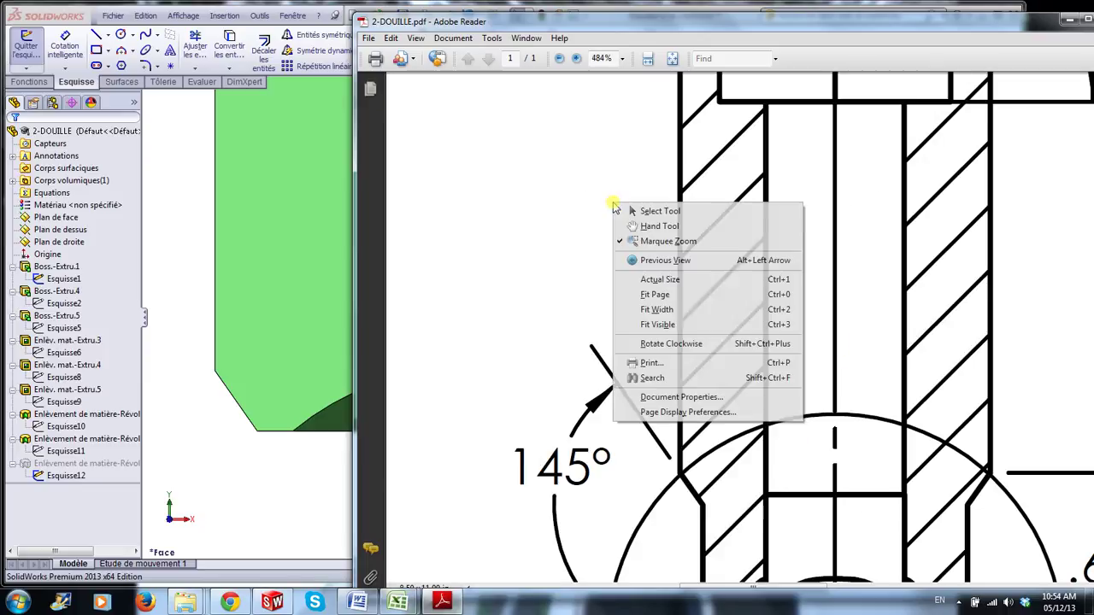
pyautogui.click(672, 296)
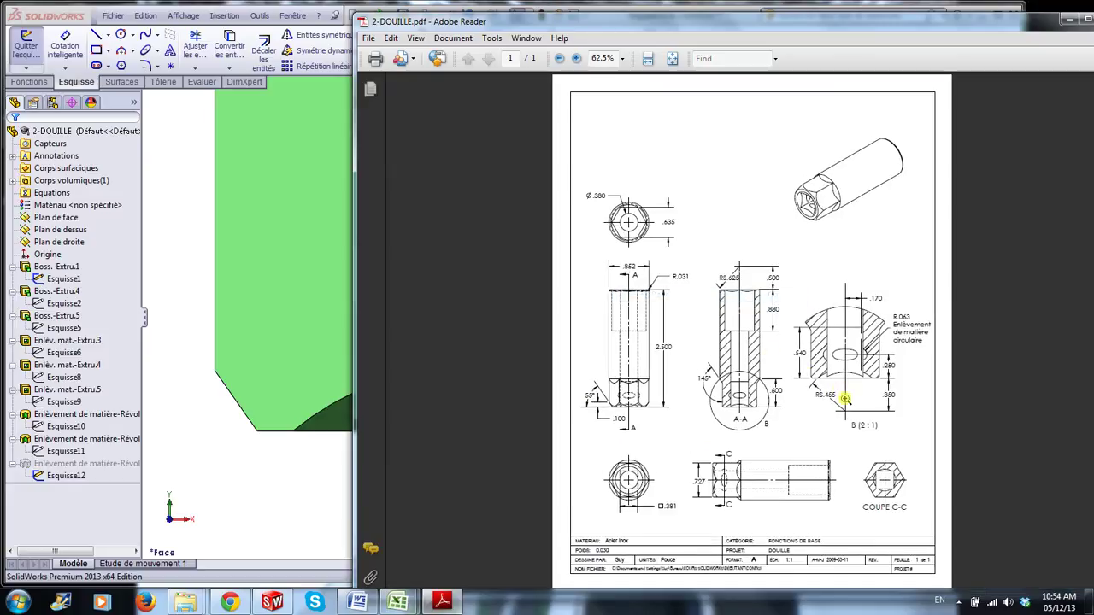
pyautogui.moveTo(818, 353); pyautogui.dragTo(924, 424)
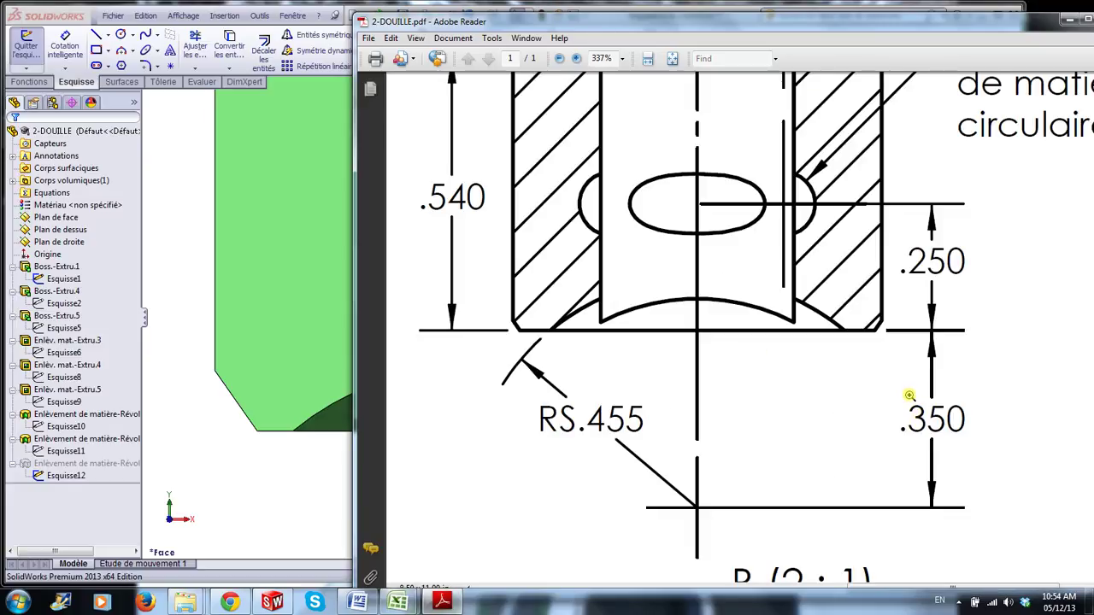
# Examine detail B's circular material removal note and the dimensions locating the recess from the end face and the centreline
pyautogui.rightClick(867, 291)
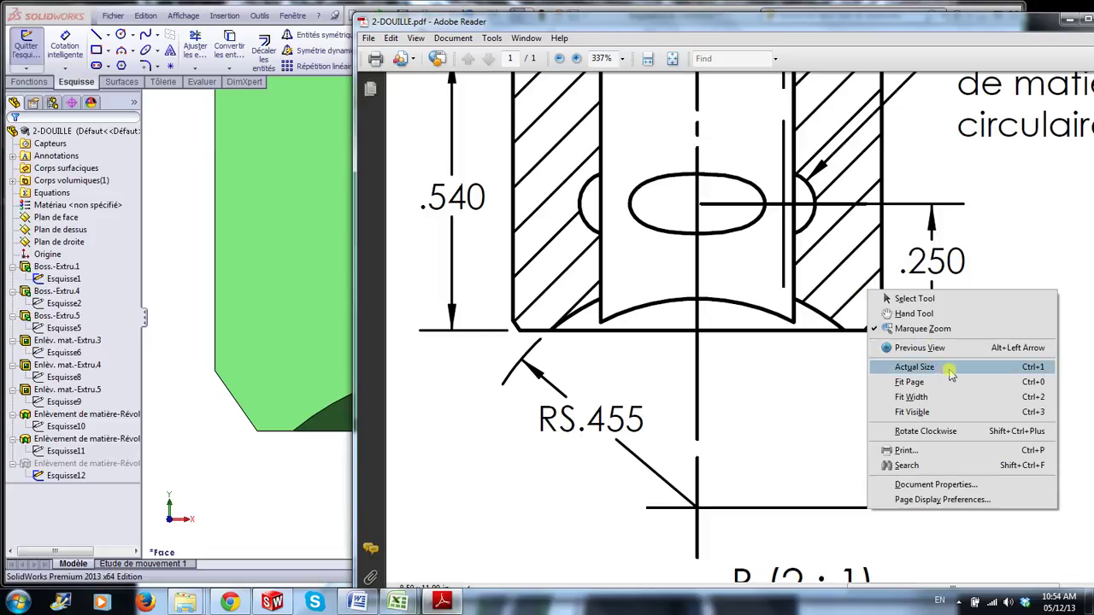
pyautogui.click(1080, 205)
pyautogui.click(1080, 205)
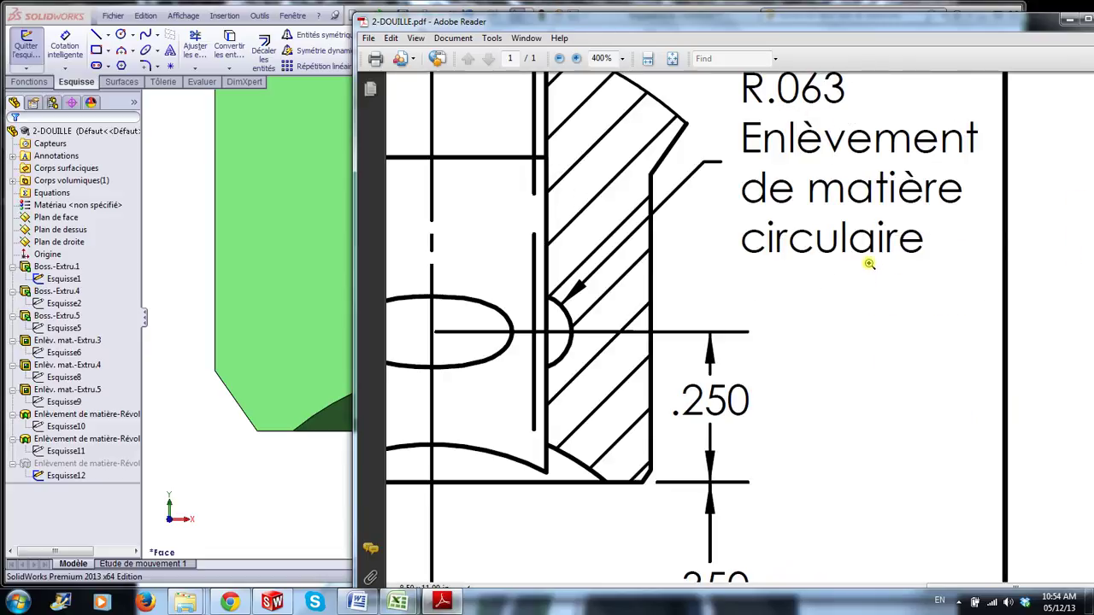
pyautogui.scroll(-2, 845, 378)
pyautogui.scroll(3, 846, 377)
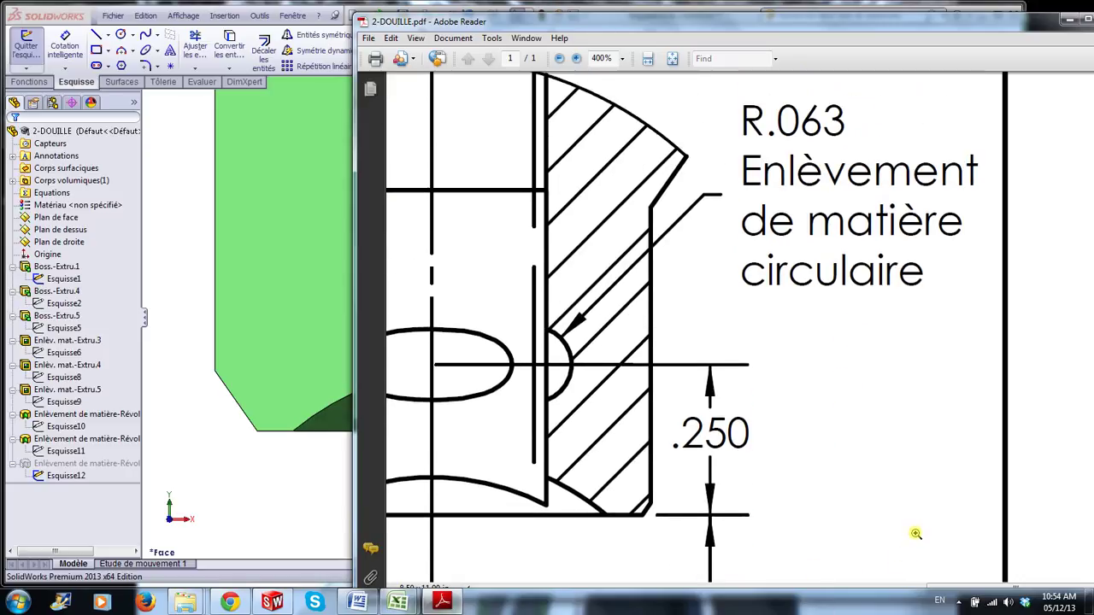
pyautogui.rightClick(676, 539)
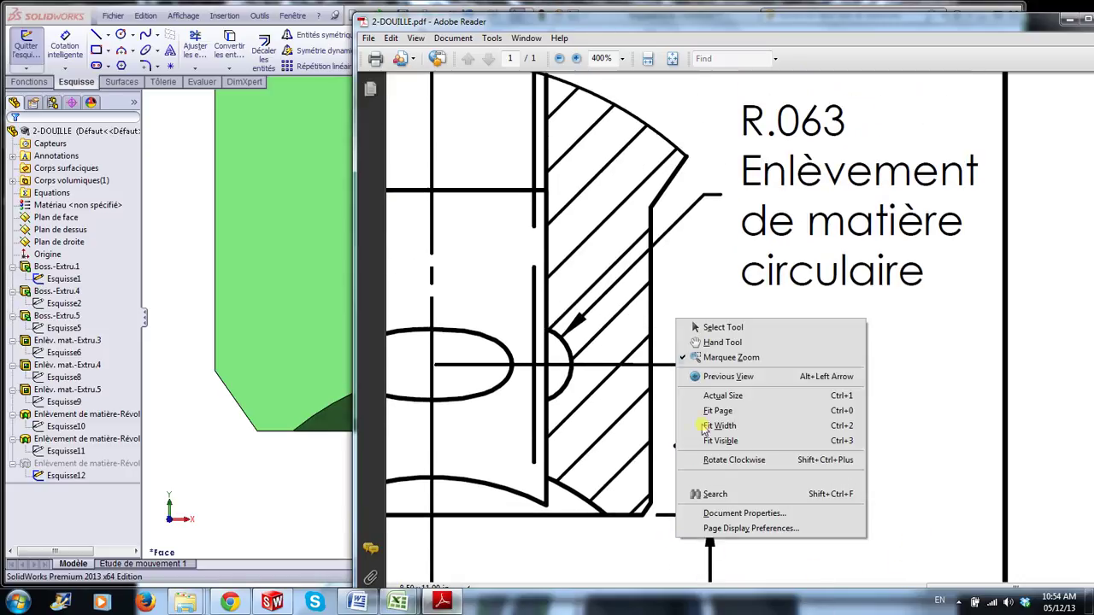
pyautogui.click(720, 342)
pyautogui.moveTo(649, 478)
pyautogui.mouseDown()
pyautogui.moveTo(745, 457)
pyautogui.moveTo(858, 319)
pyautogui.moveTo(868, 275)
pyautogui.mouseUp()
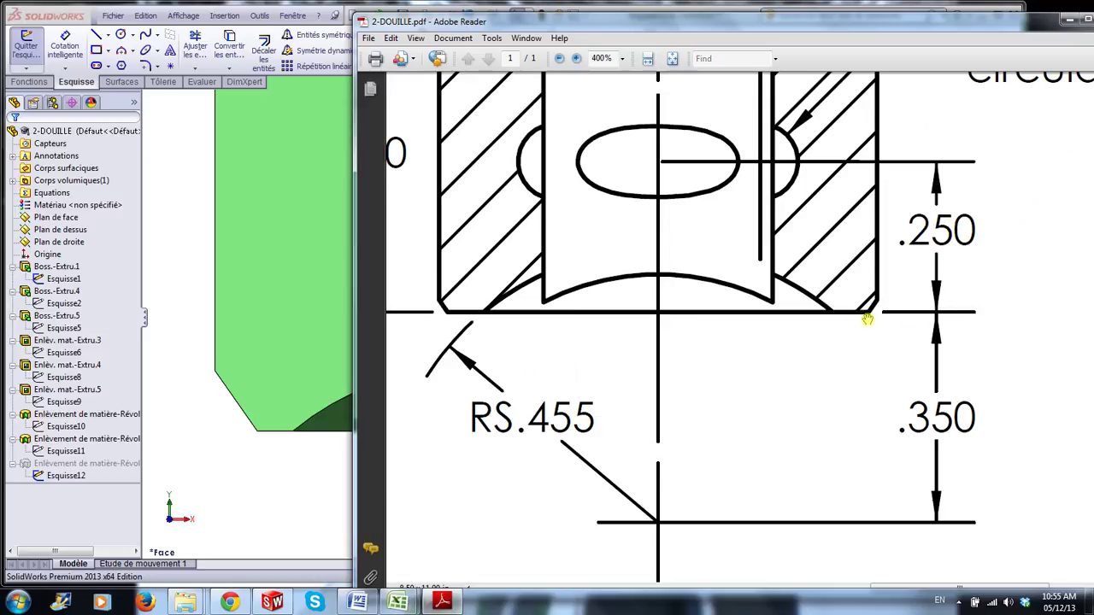
pyautogui.moveTo(974, 143)
pyautogui.mouseDown()
pyautogui.moveTo(950, 332)
pyautogui.moveTo(909, 447)
pyautogui.moveTo(864, 504)
pyautogui.moveTo(793, 525)
pyautogui.mouseUp()
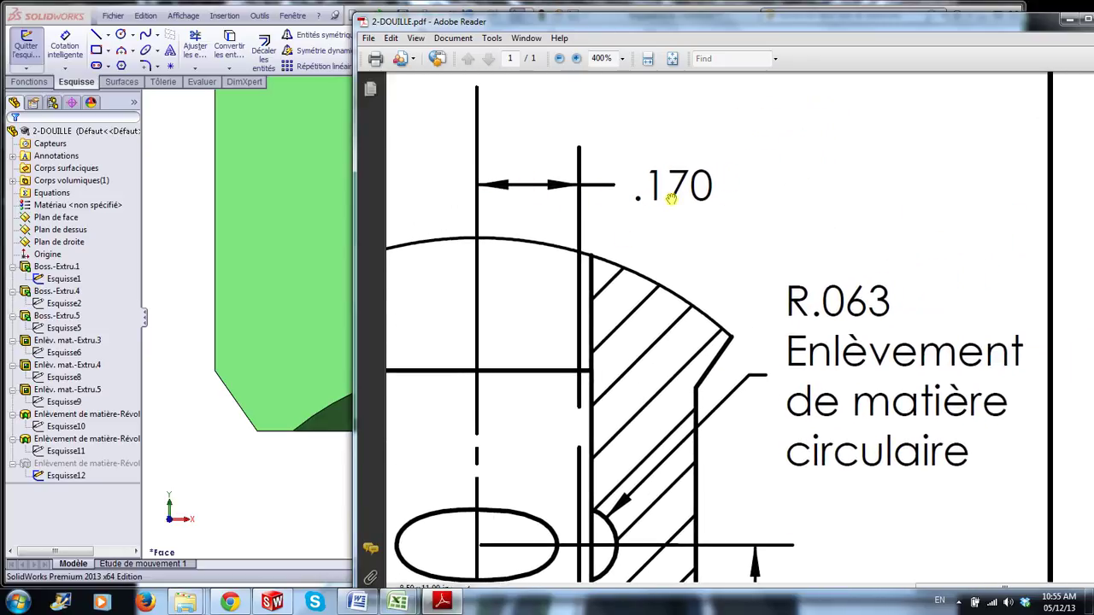
# Return to SolidWorks, exit Esquisse12 and inspect the rebuilt recesses inside the sectioned socket
pyautogui.click(246, 489)
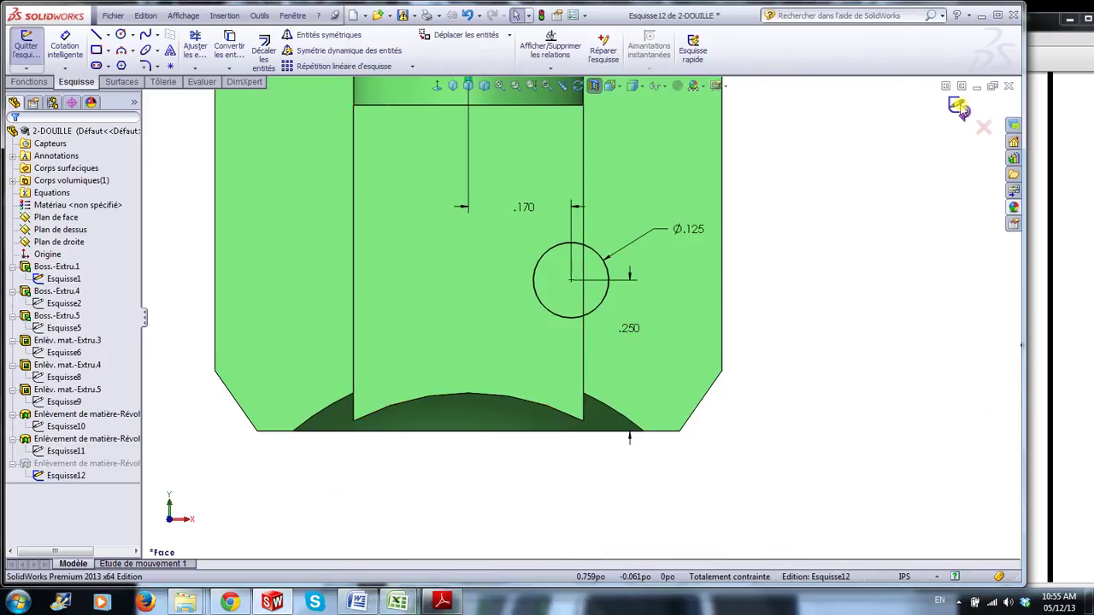
pyautogui.click(958, 105)
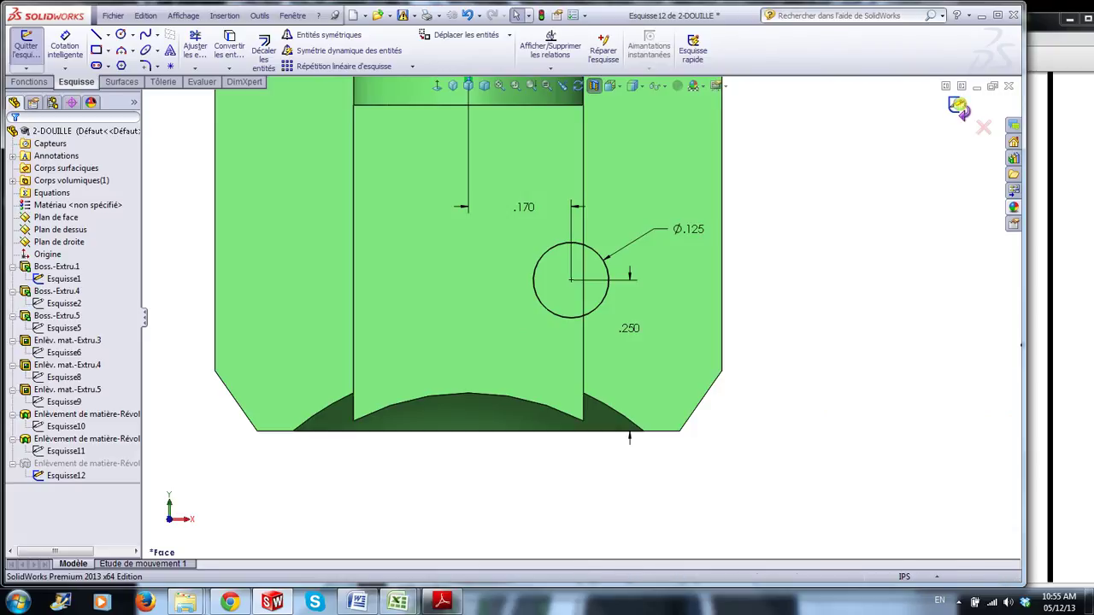
pyautogui.scroll(7, 834, 407)
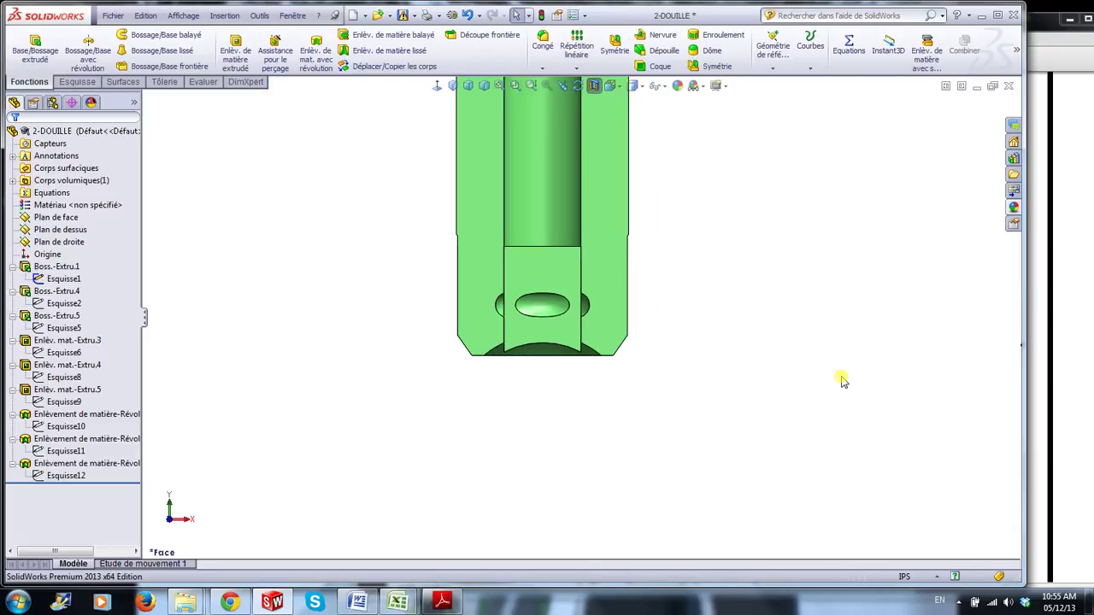
pyautogui.moveTo(842, 378); pyautogui.dragTo(812, 378, button='middle')
pyautogui.scroll(4, 654, 271)
pyautogui.scroll(-2, 596, 236)
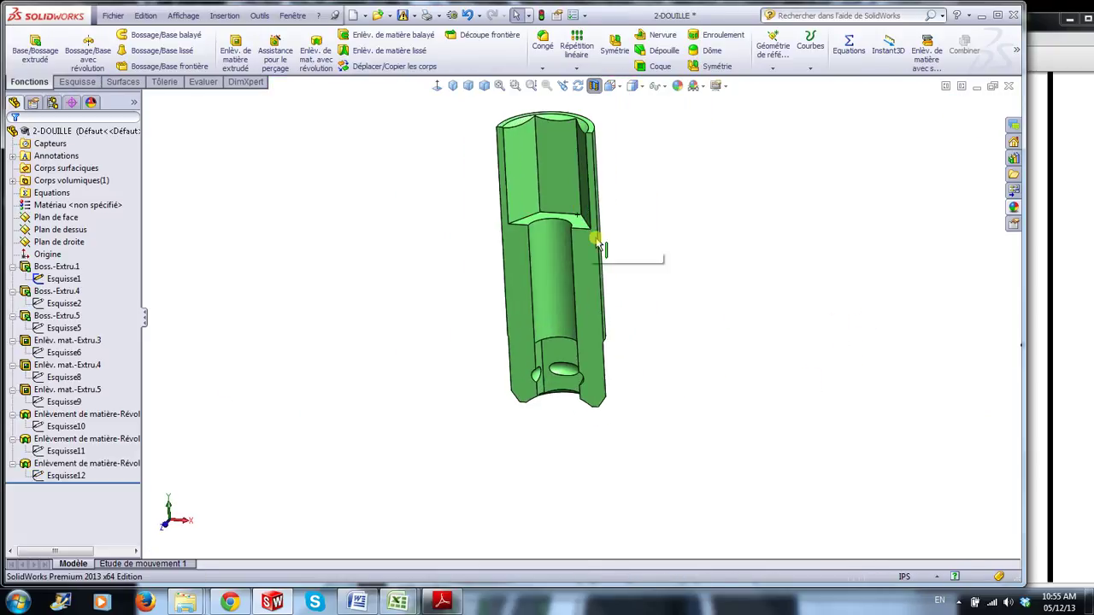
# Turn off the section view and inspect the complete socket from its open hexagonal end down to the hexagonal base
pyautogui.click(594, 86)
pyautogui.scroll(-3, 633, 218)
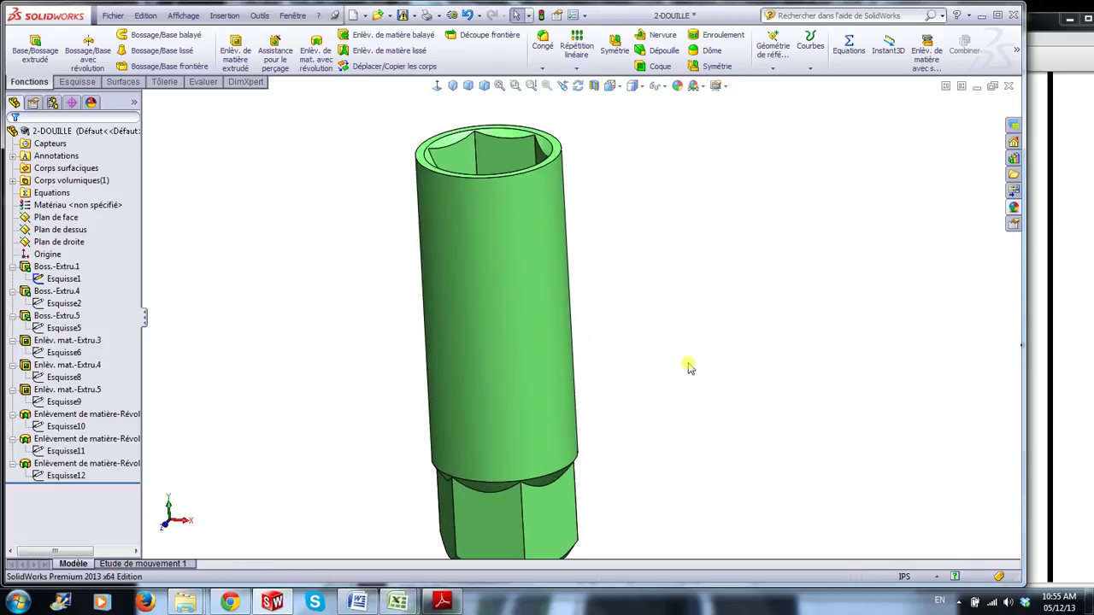
pyautogui.moveTo(689, 366); pyautogui.dragTo(662, 371, button='middle')
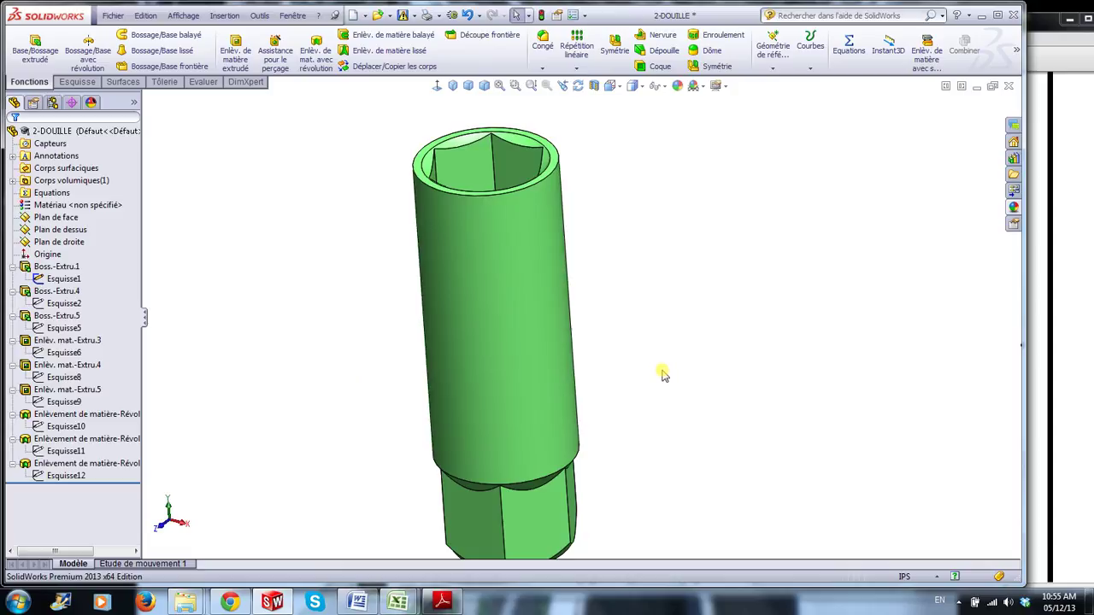
pyautogui.scroll(2, 671, 405)
pyautogui.scroll(-1, 587, 489)
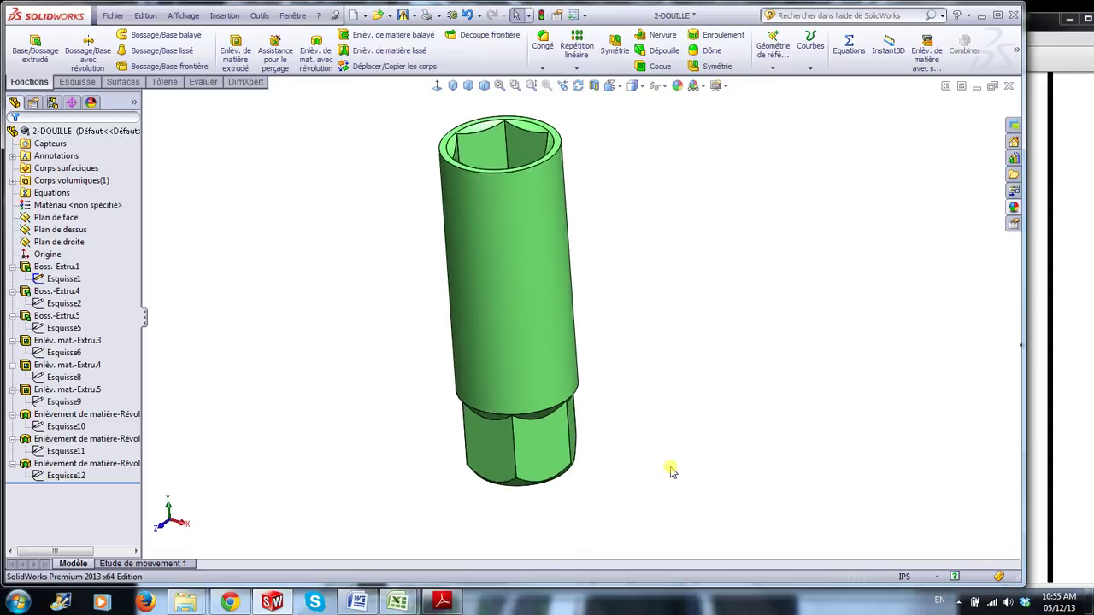